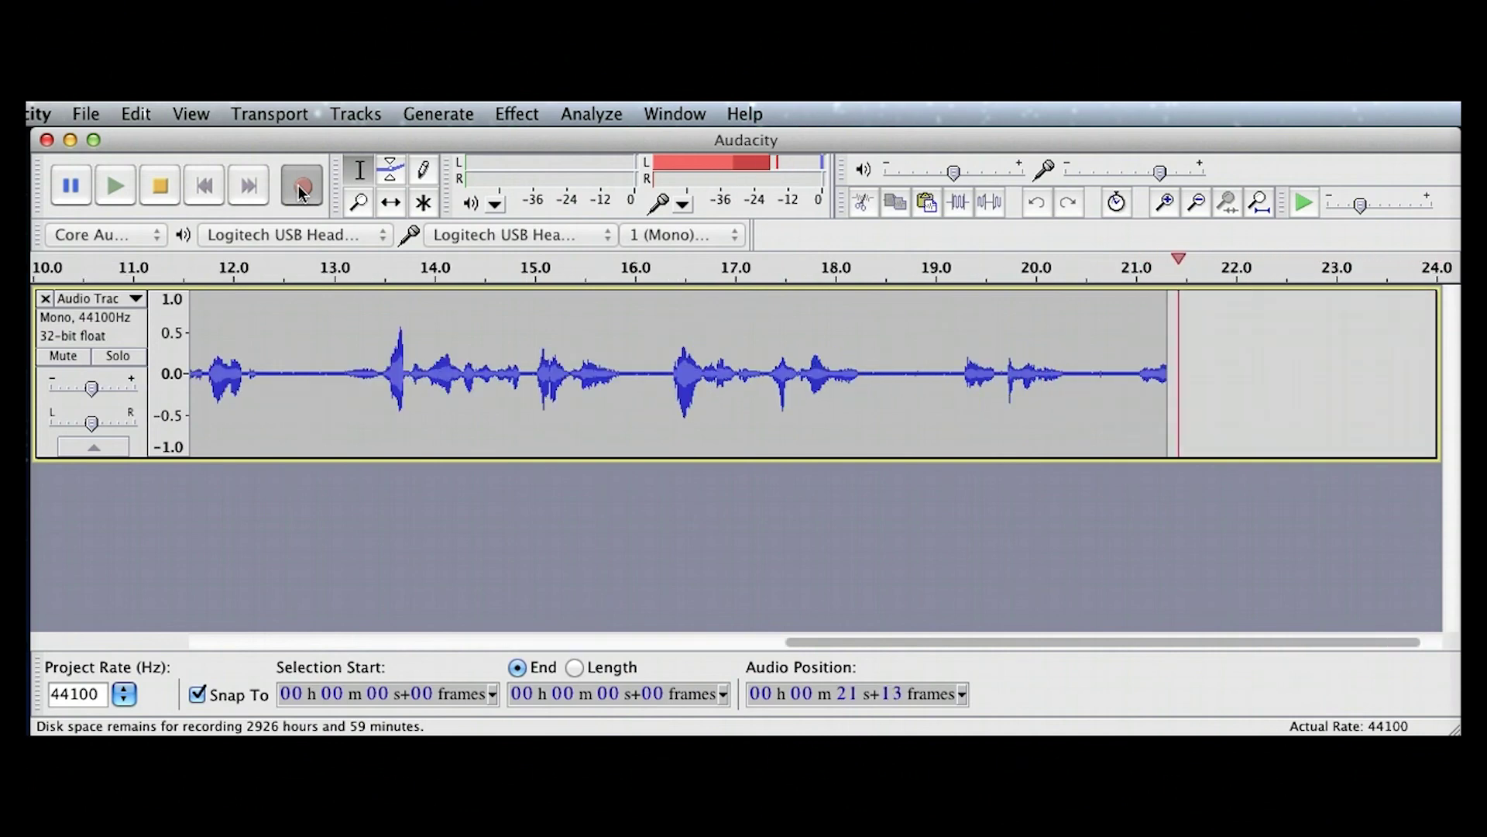
Stop the running voice recording
{"action": "left_click", "coordinate": [149, 190]}
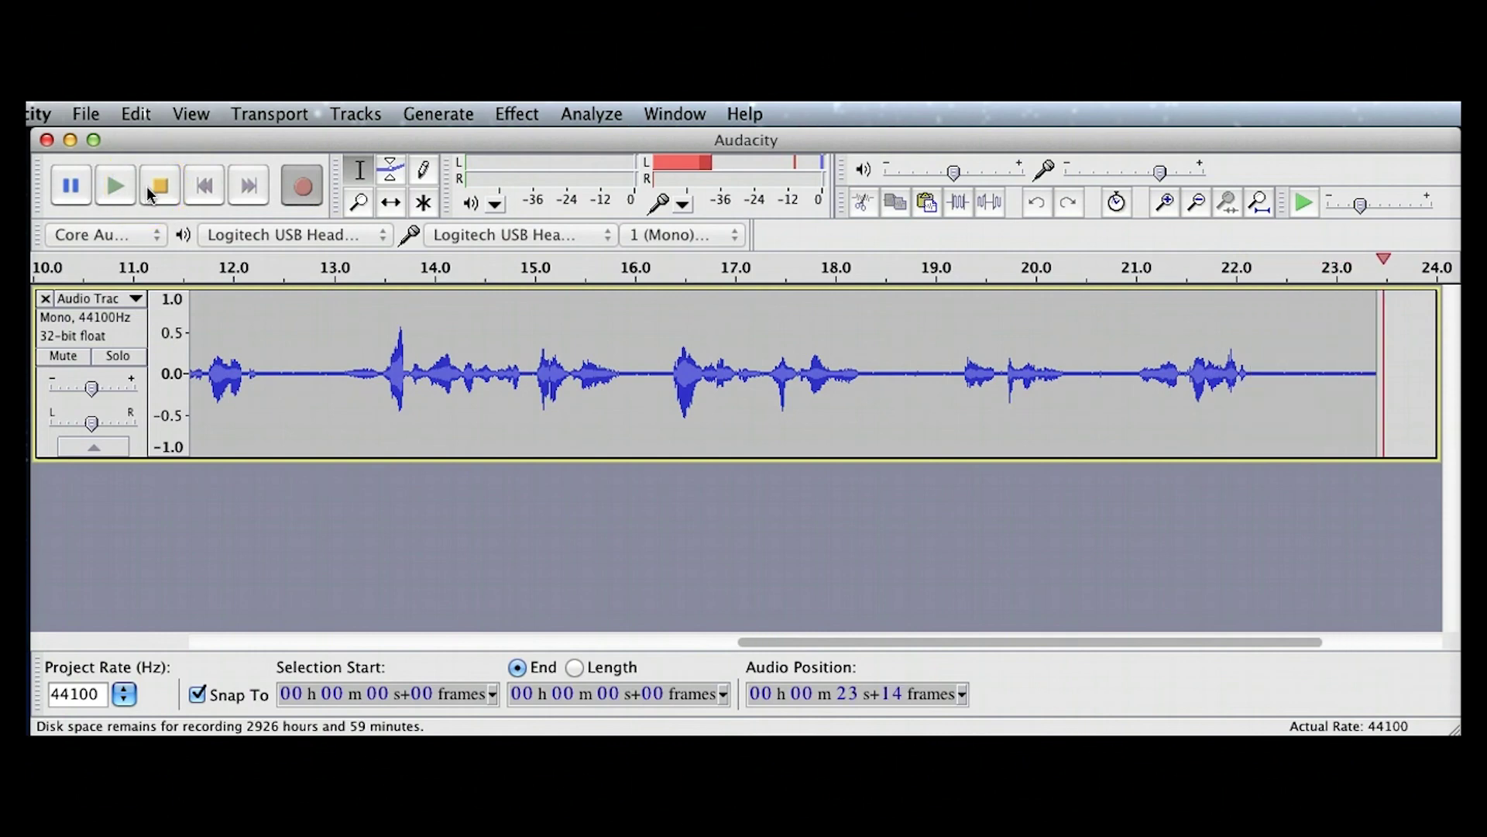
{"action": "left_click", "coordinate": [157, 188]}
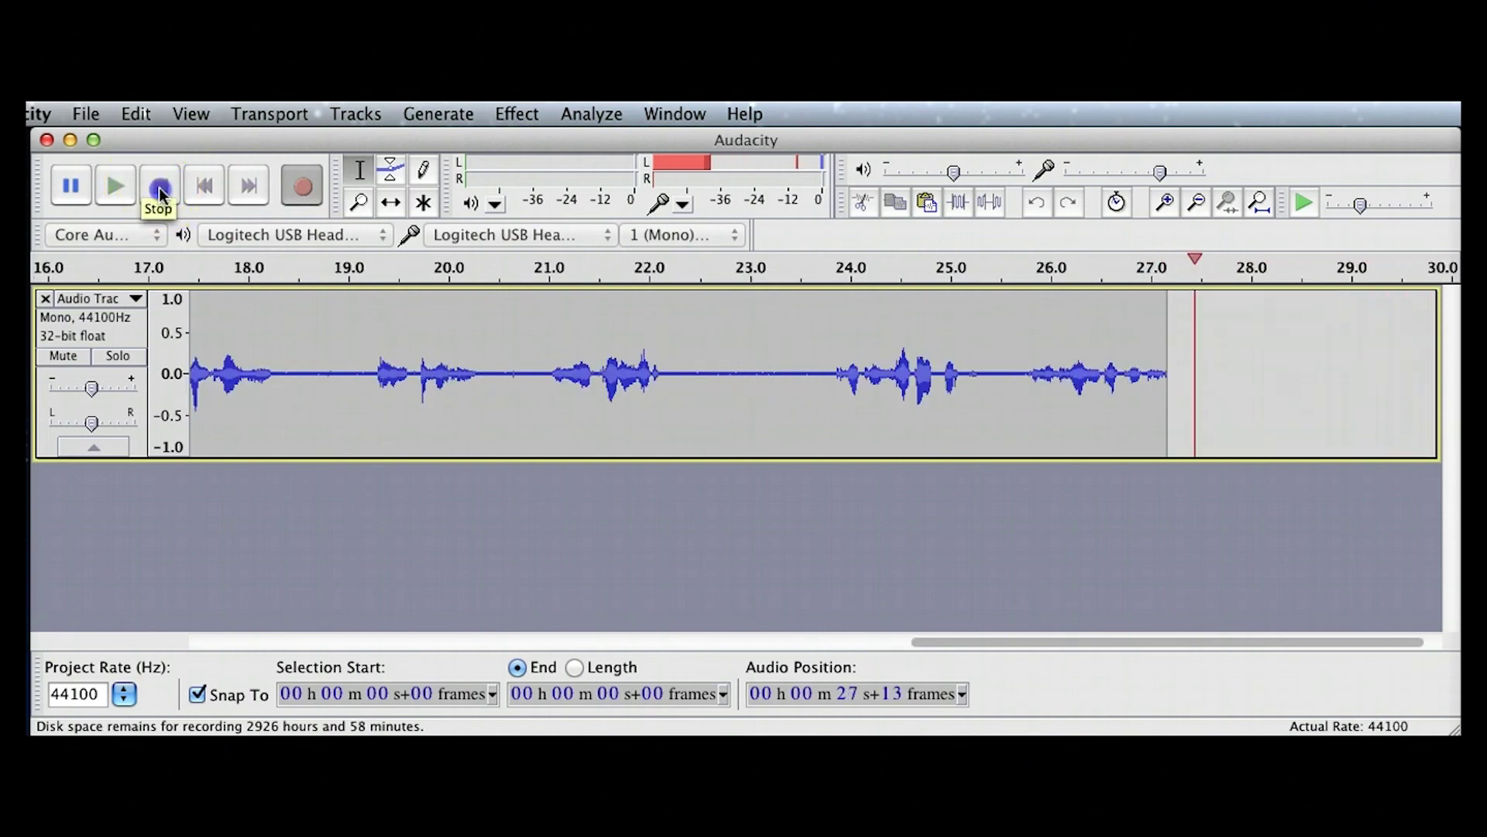
{"action": "left_click", "coordinate": [159, 188]}
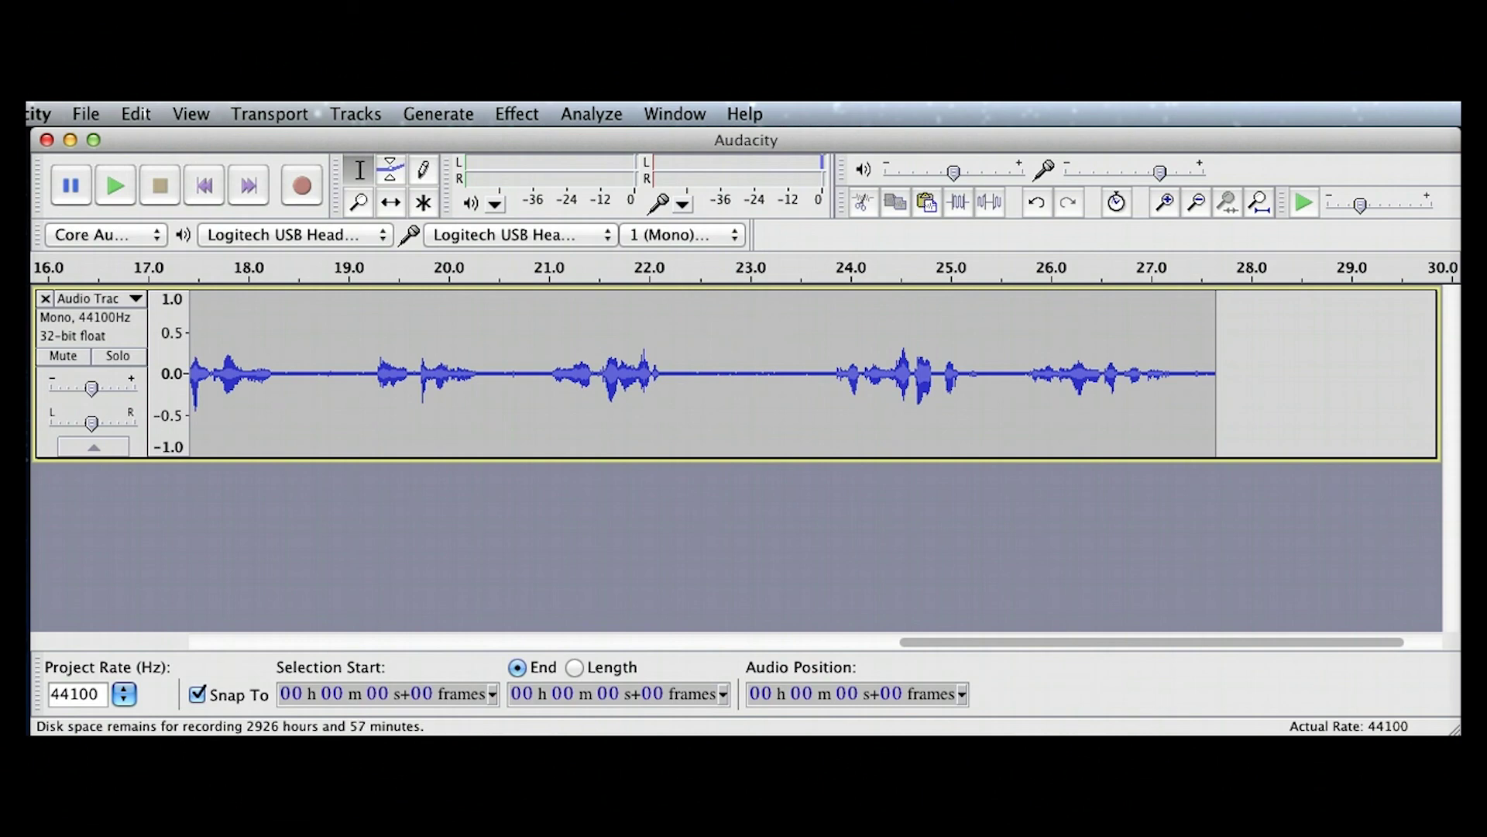
{"action": "key", "text": "super+Tab"}
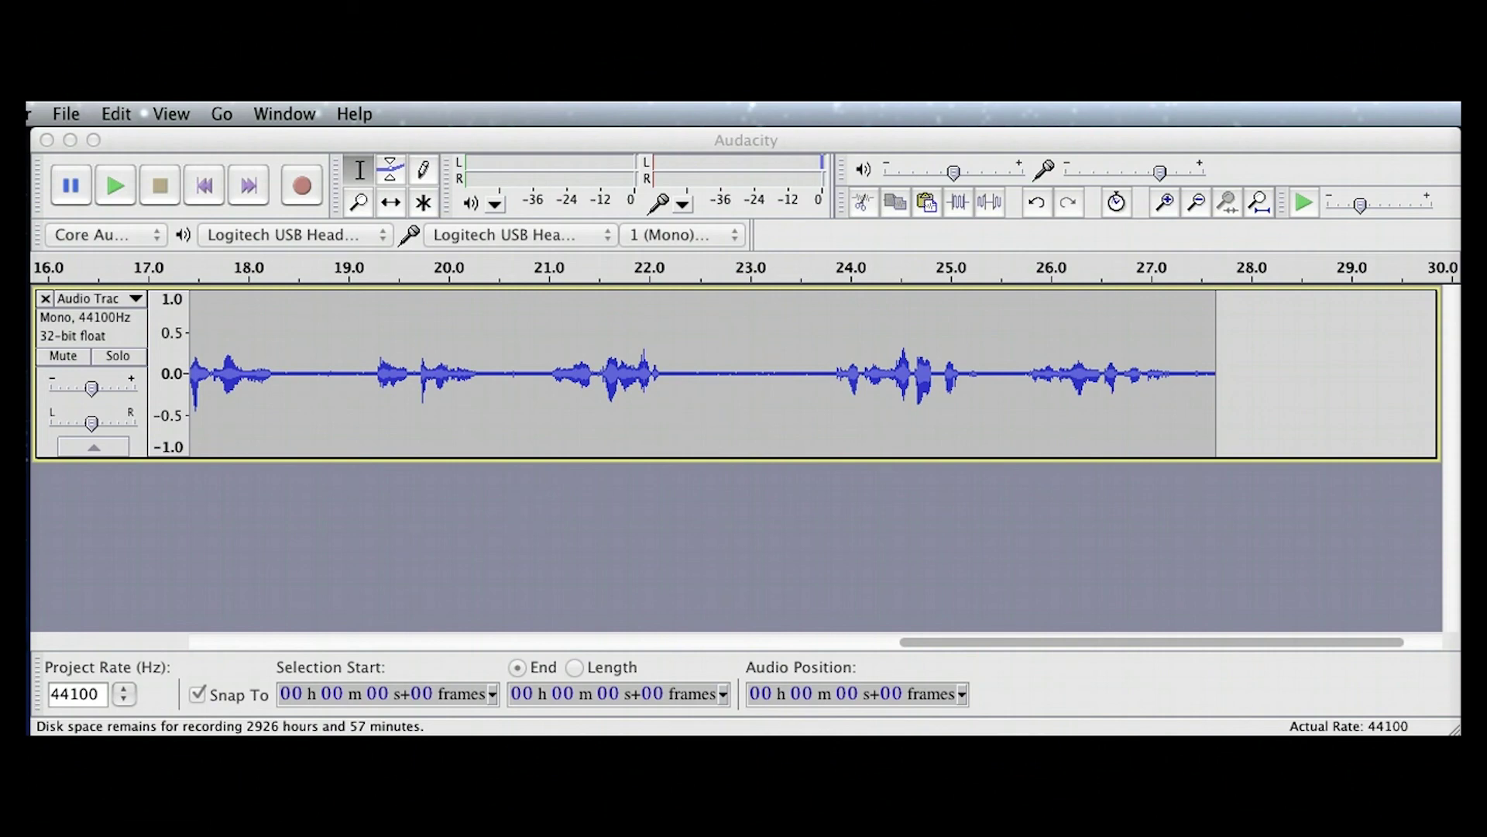
Examine the recorded waveform in close-up and as an overview back to its start, looking at the quiet gaps between phrases
{"action": "left_click", "coordinate": [1182, 200]}
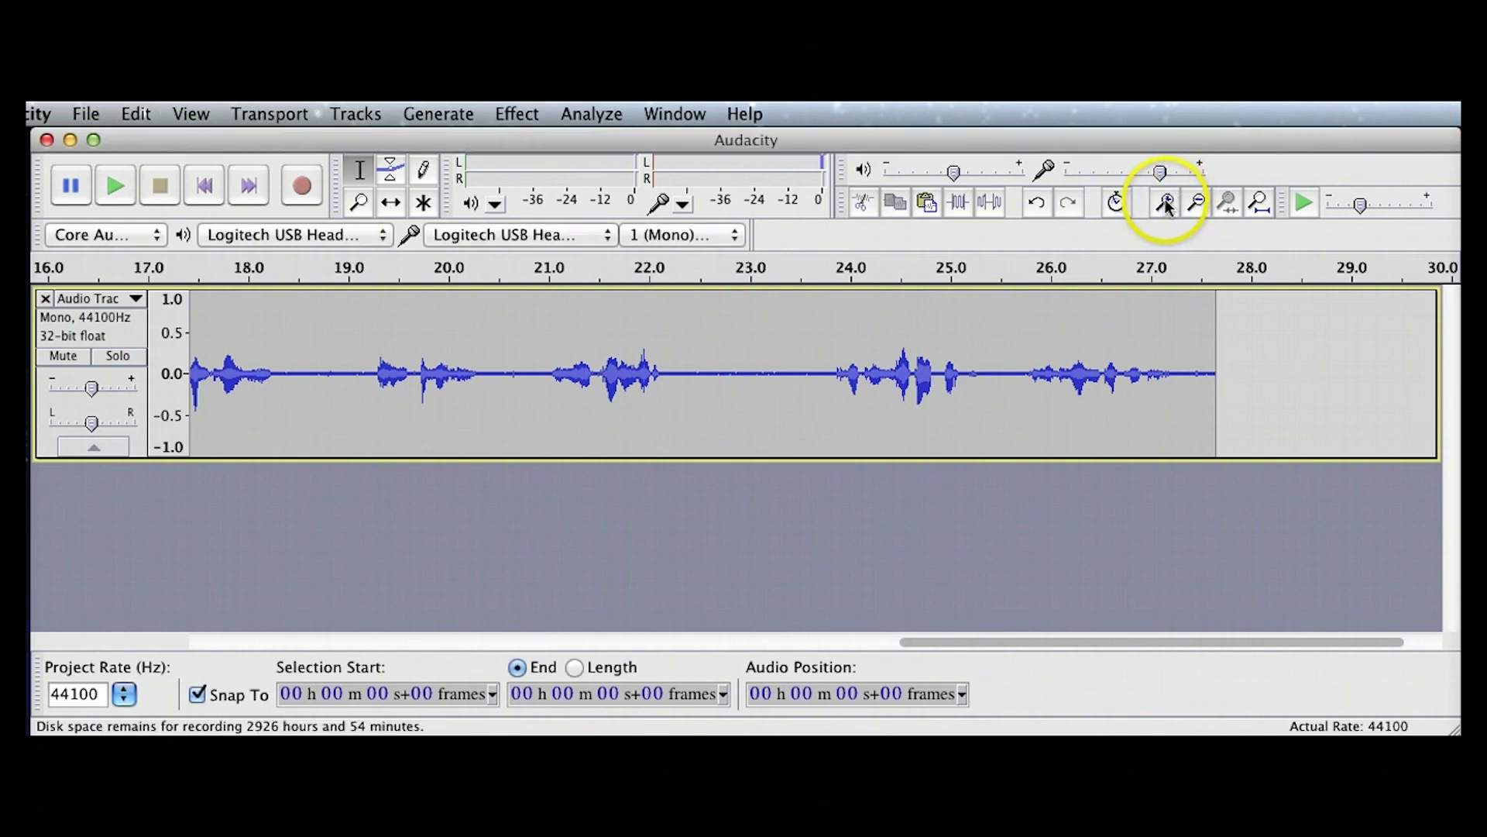
{"action": "left_click", "coordinate": [1168, 201]}
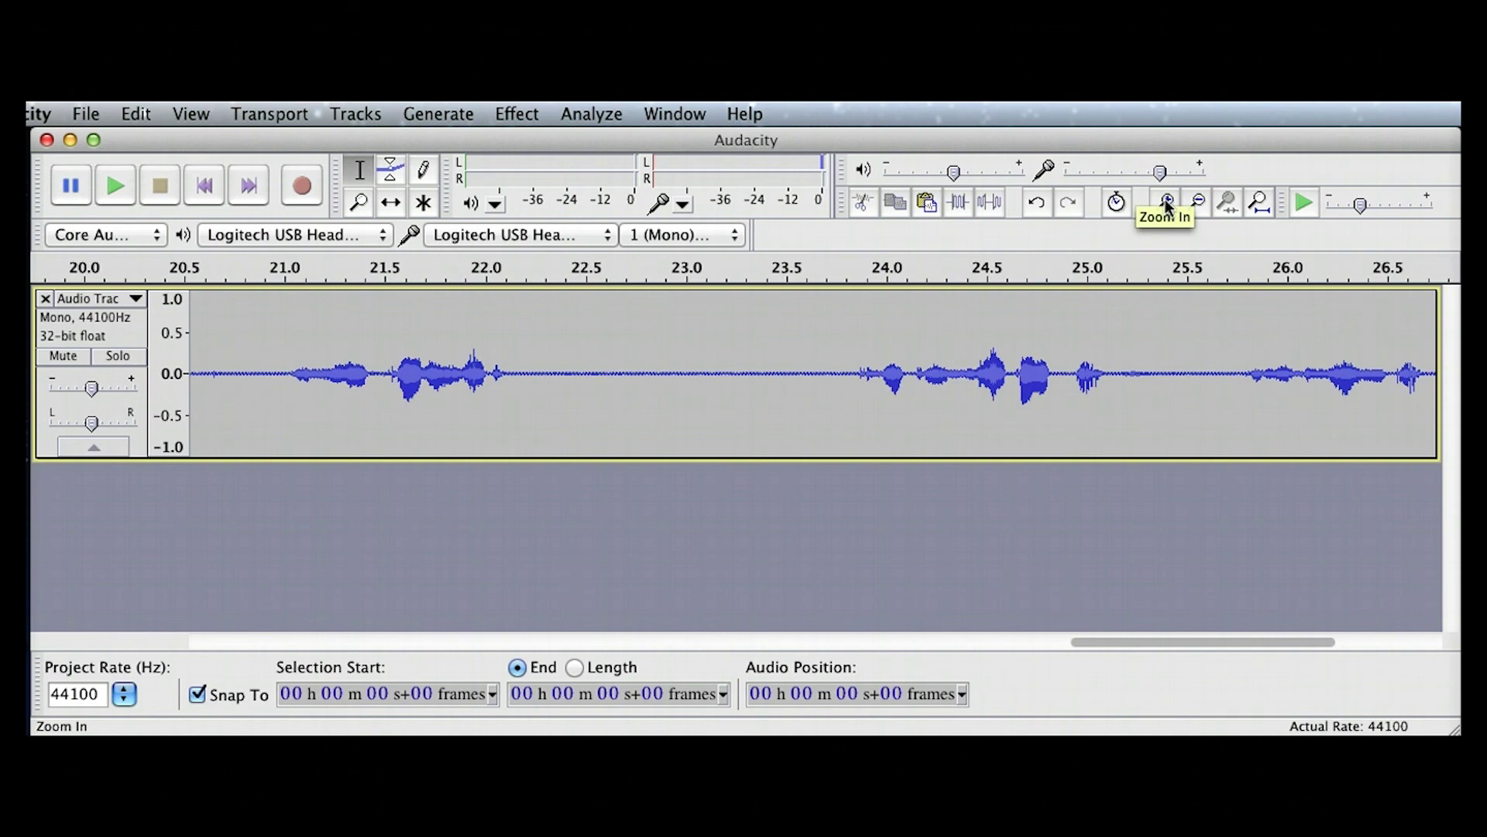
{"action": "left_click", "coordinate": [1168, 201]}
{"action": "left_click", "coordinate": [1167, 202]}
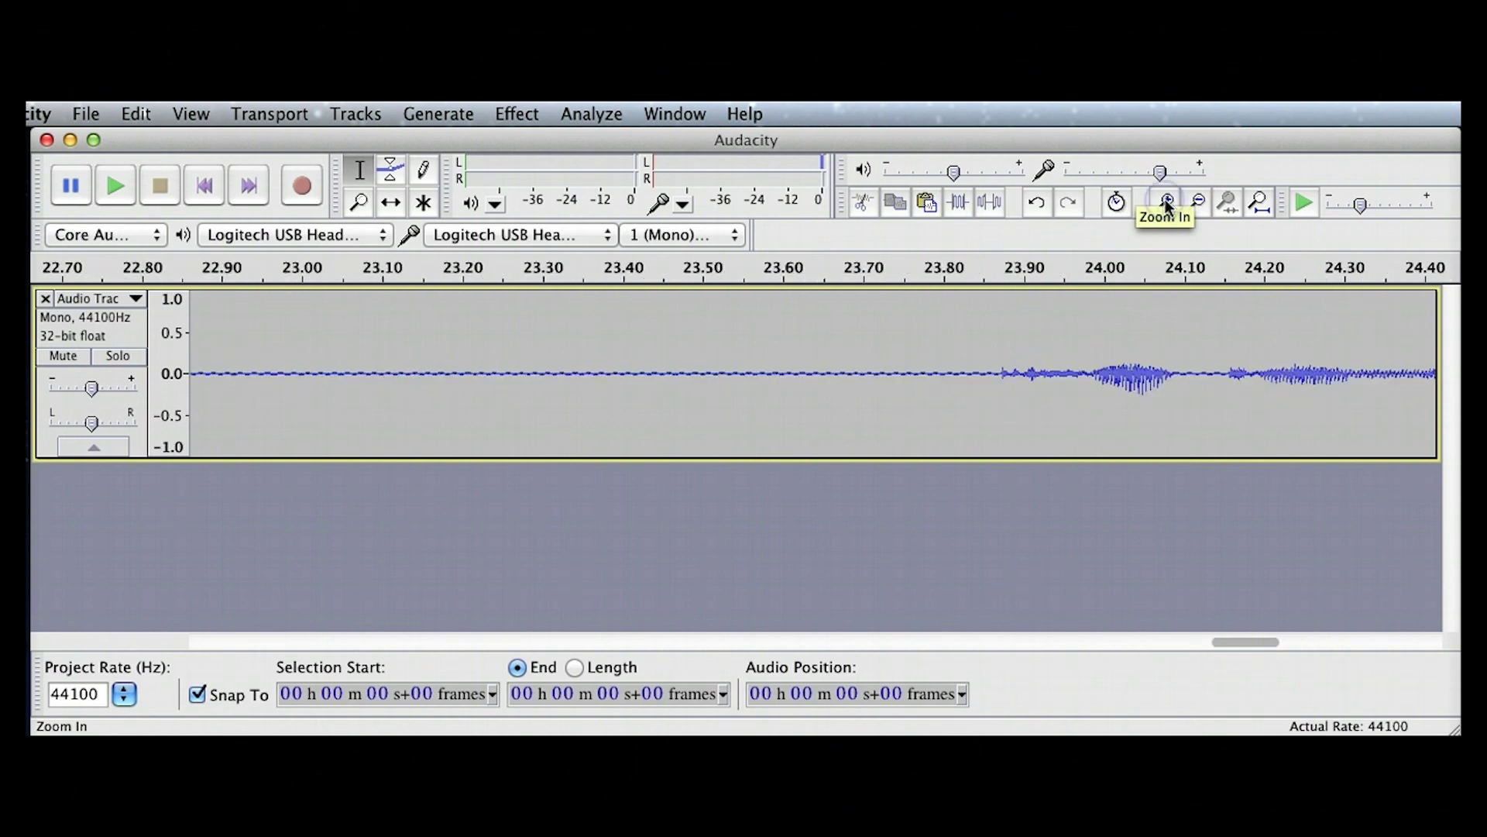
{"action": "left_click", "coordinate": [1168, 203]}
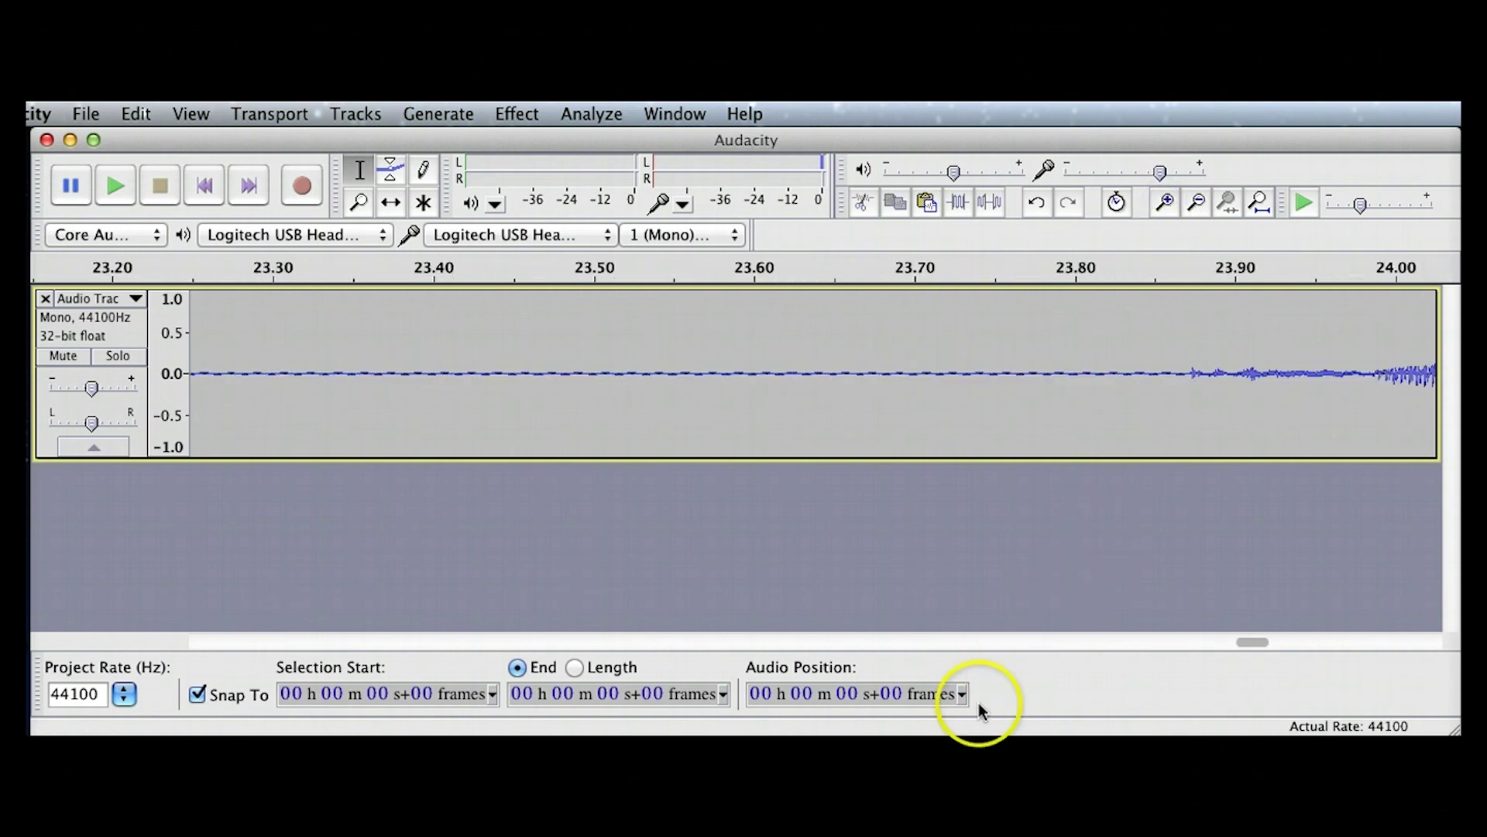
{"action": "left_click_drag", "start_coordinate": [1252, 642], "coordinate": [1169, 640]}
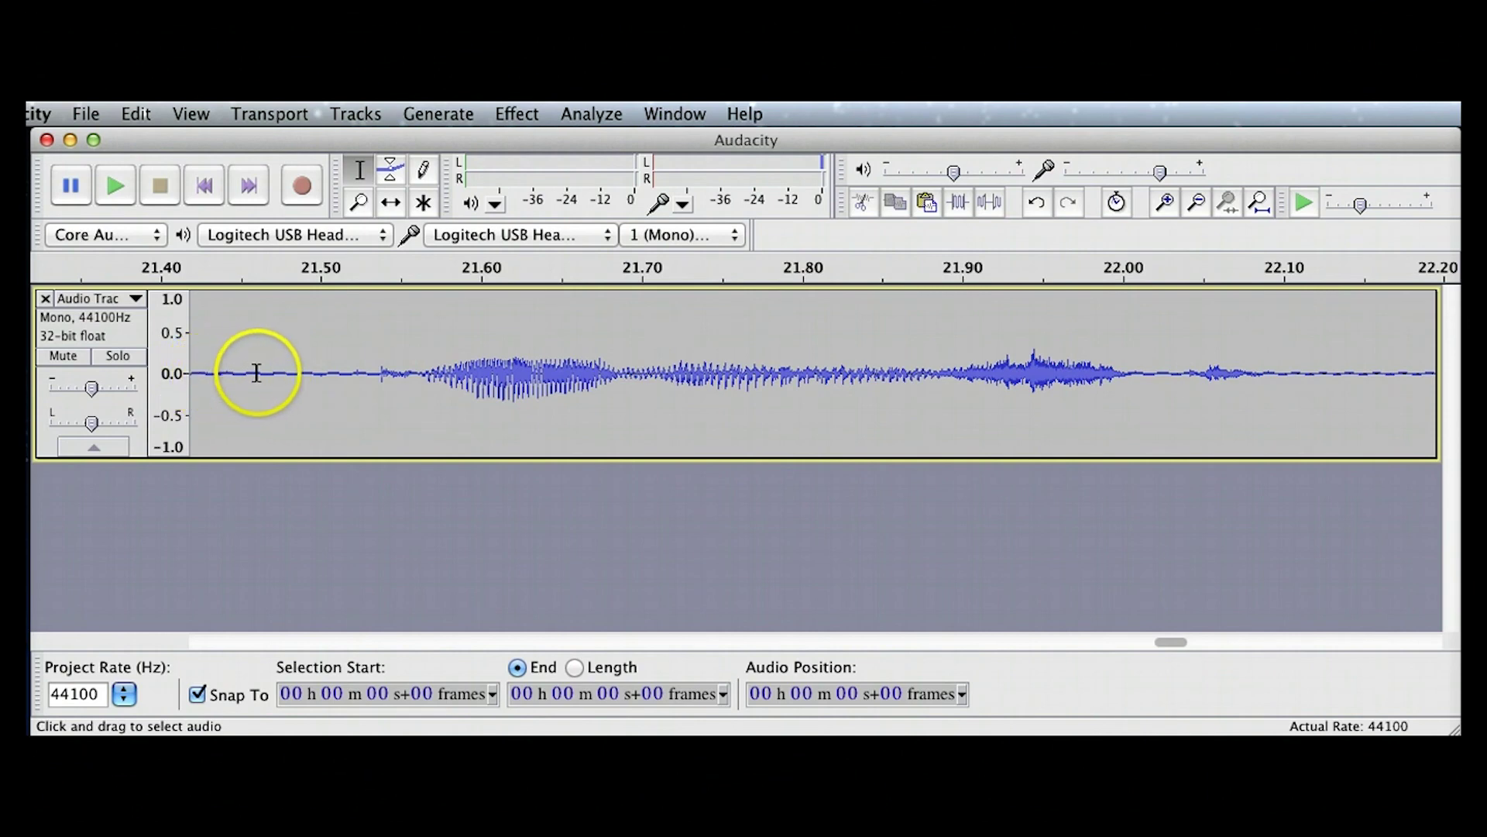
{"action": "left_click", "coordinate": [1197, 200]}
{"action": "left_click", "coordinate": [1198, 200]}
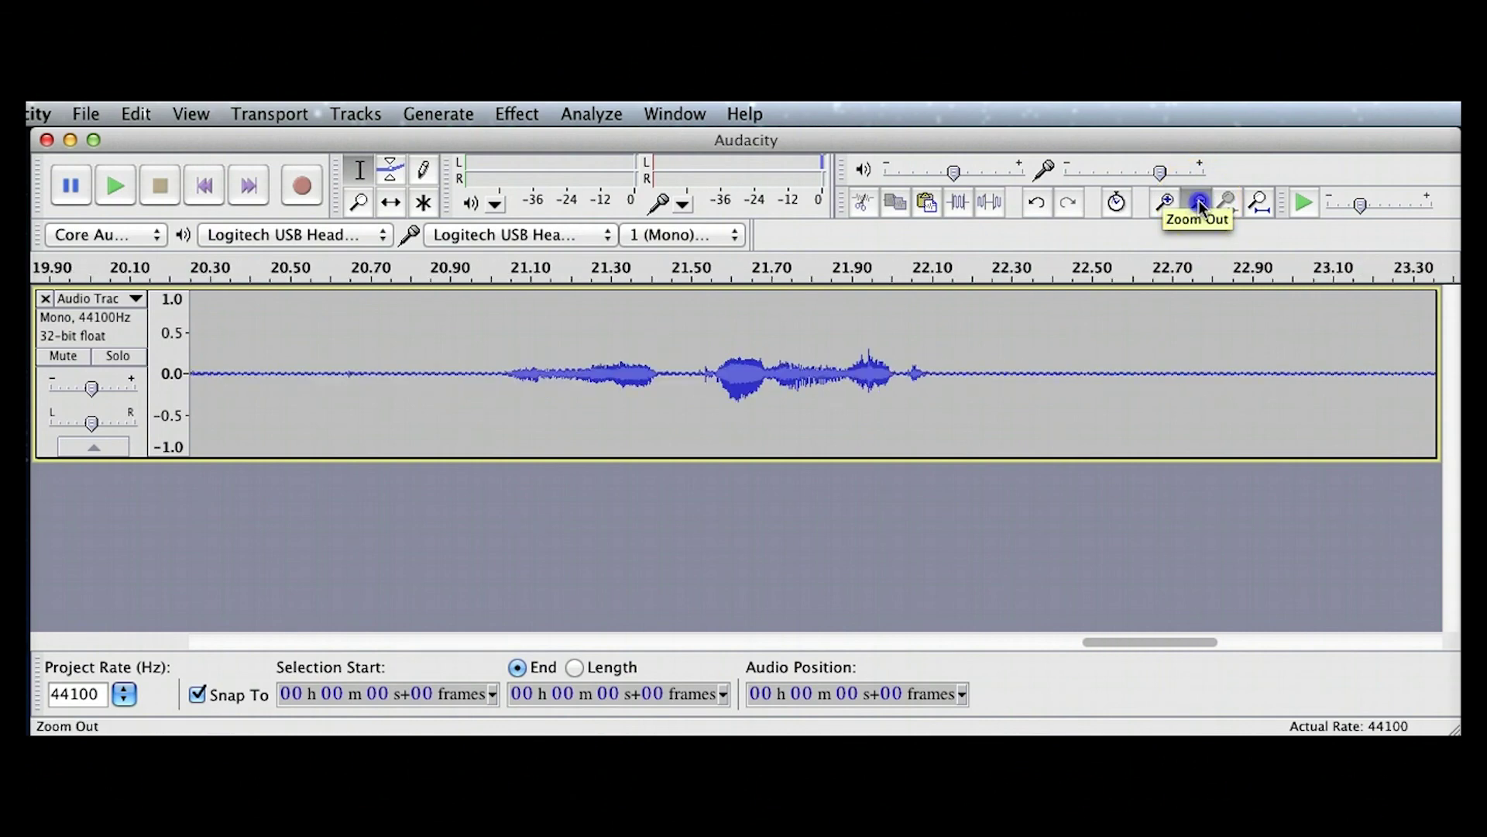
{"action": "left_click", "coordinate": [1197, 200]}
{"action": "left_click", "coordinate": [1198, 201]}
{"action": "left_click", "coordinate": [1197, 201]}
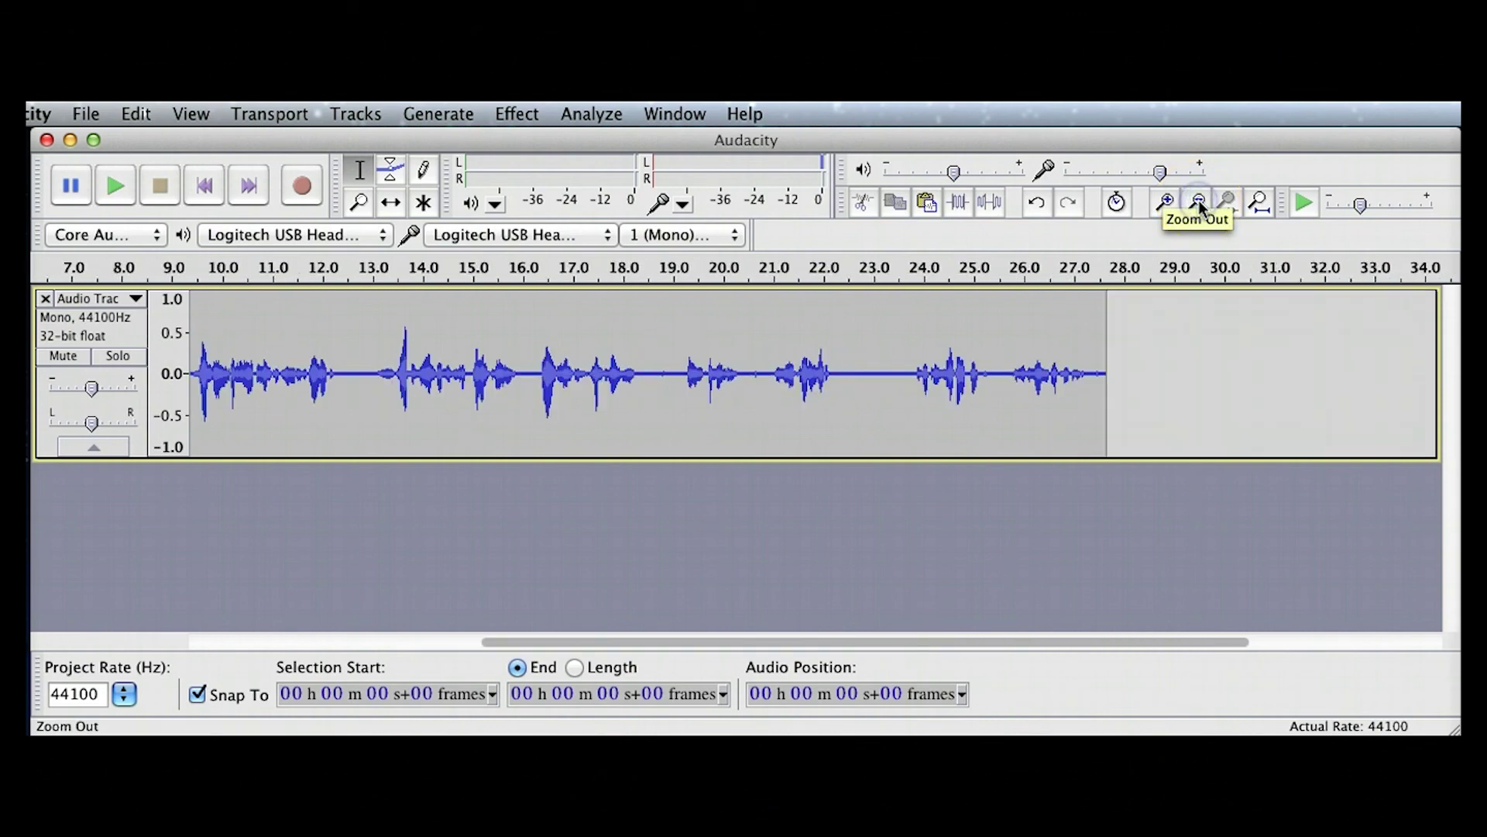
{"action": "left_click_drag", "start_coordinate": [1007, 643], "coordinate": [655, 648]}
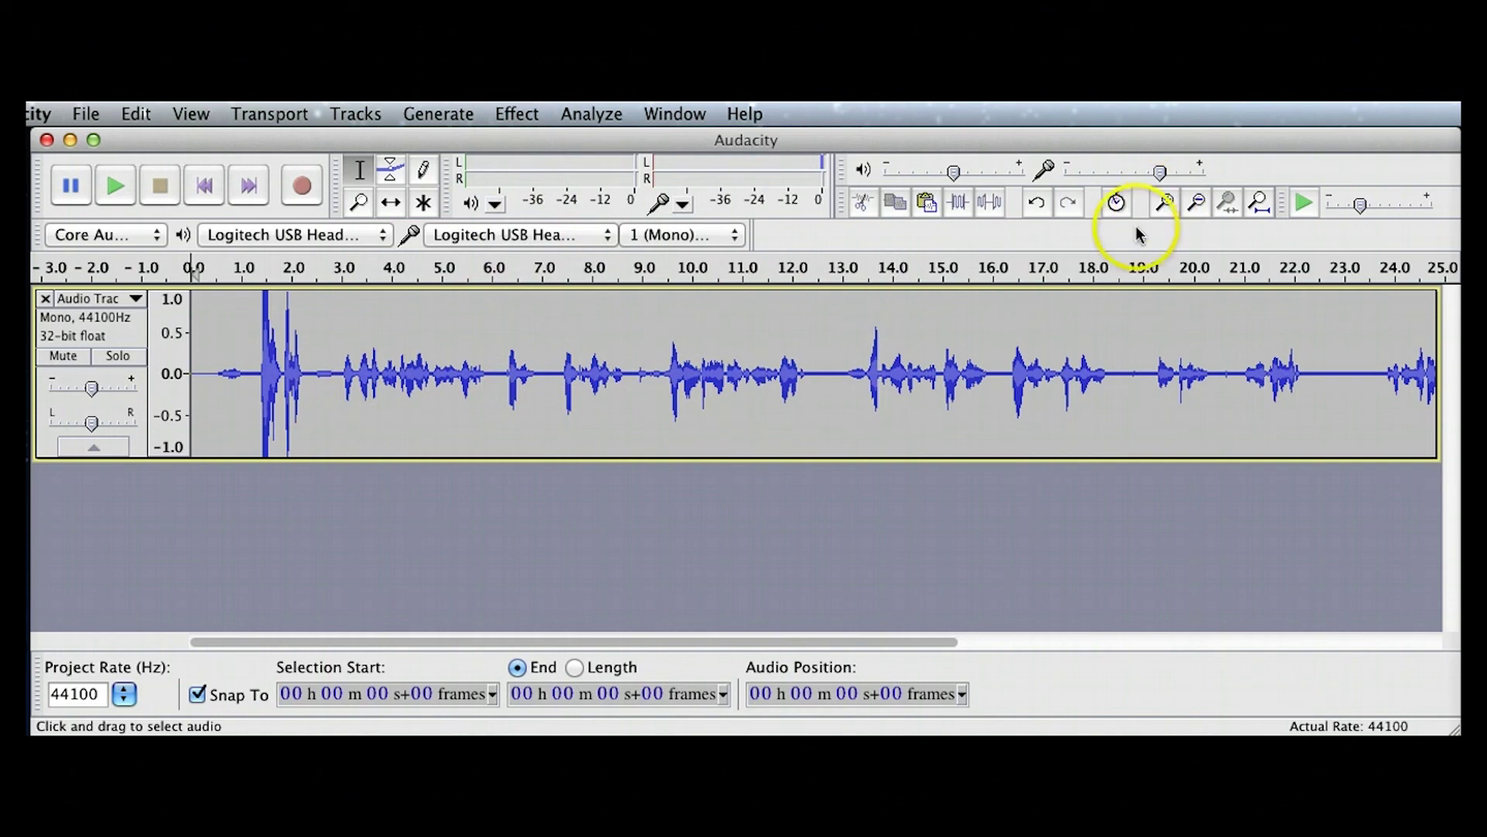
Capture a noise profile for Noise Removal from the silent stretch between 12 s+12 frames and 12 s+29 frames
{"action": "left_click_drag", "start_coordinate": [814, 374], "coordinate": [839, 377]}
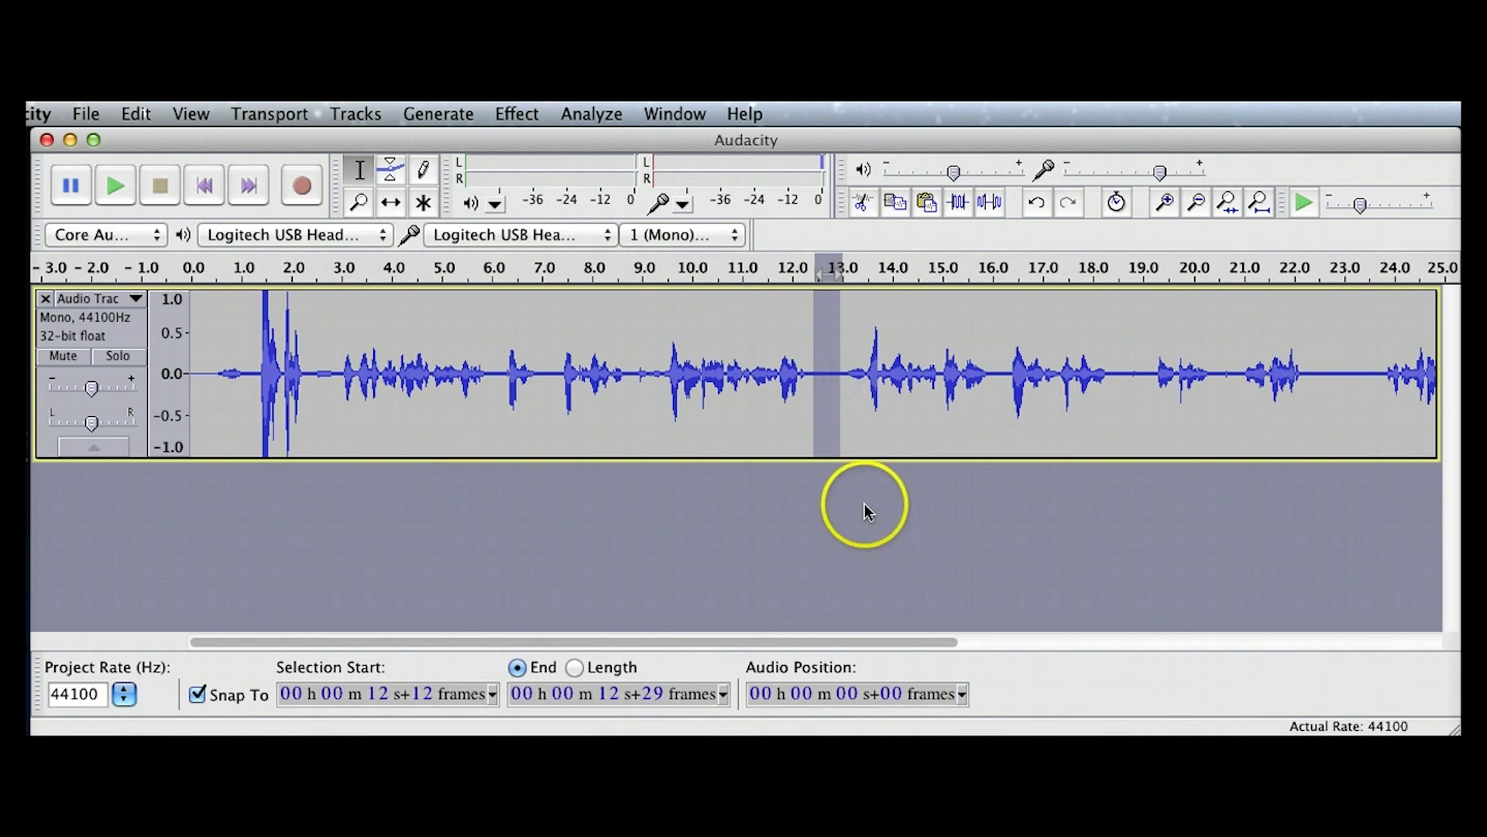
{"action": "left_click", "coordinate": [507, 114]}
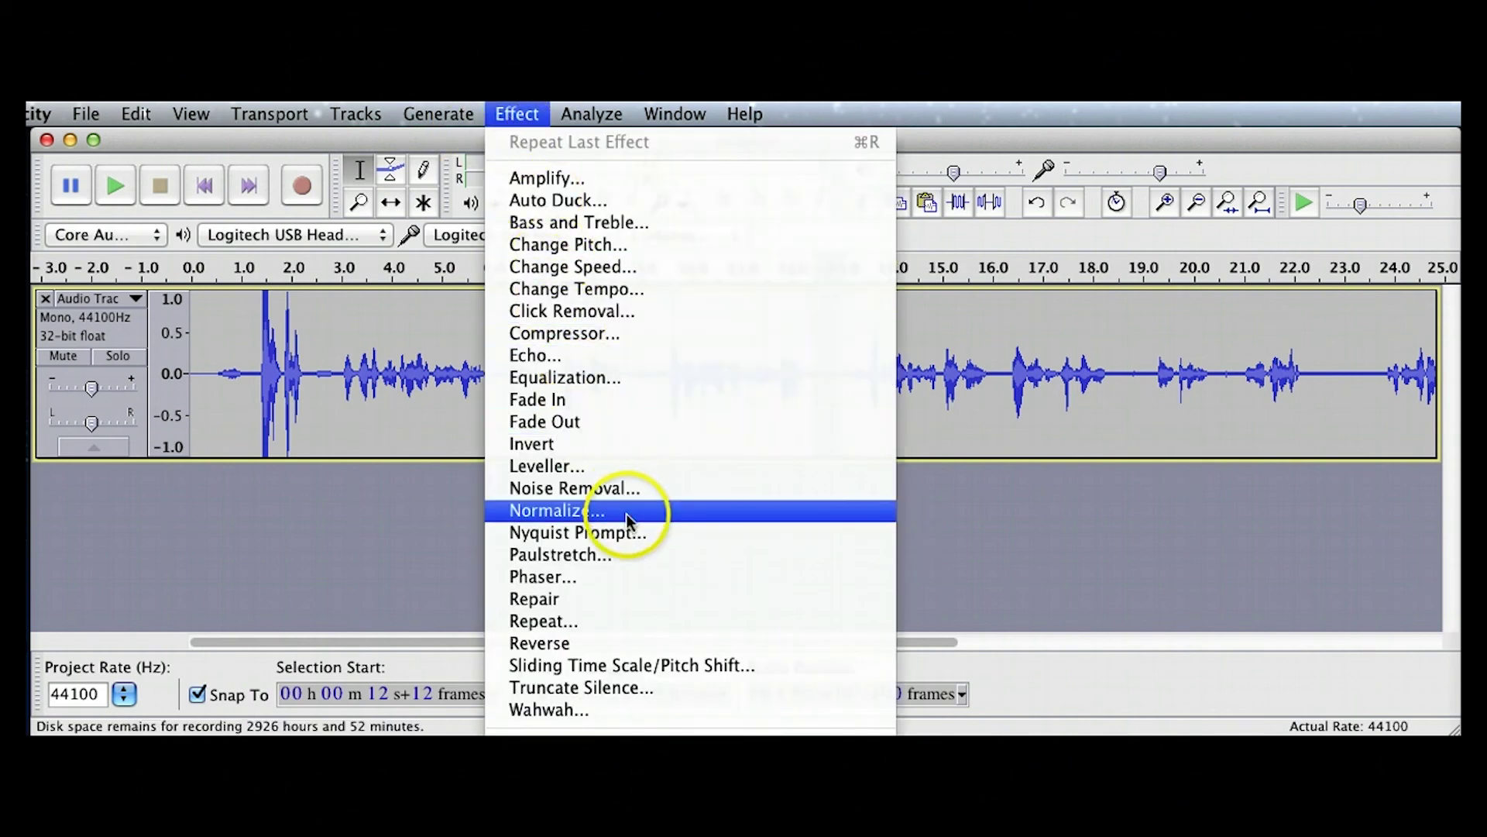
{"action": "left_click", "coordinate": [629, 488]}
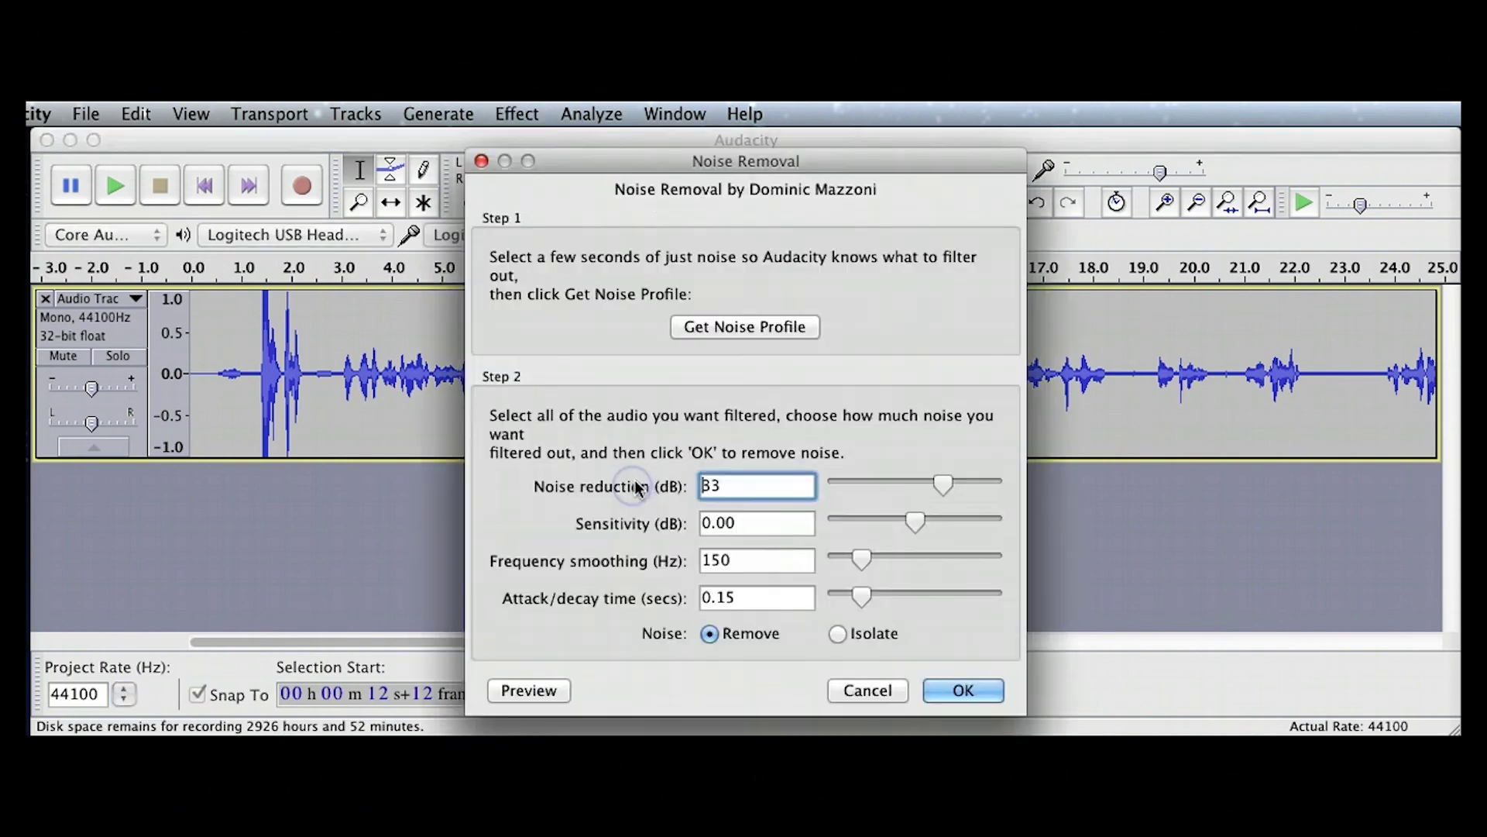
{"action": "left_click", "coordinate": [746, 329]}
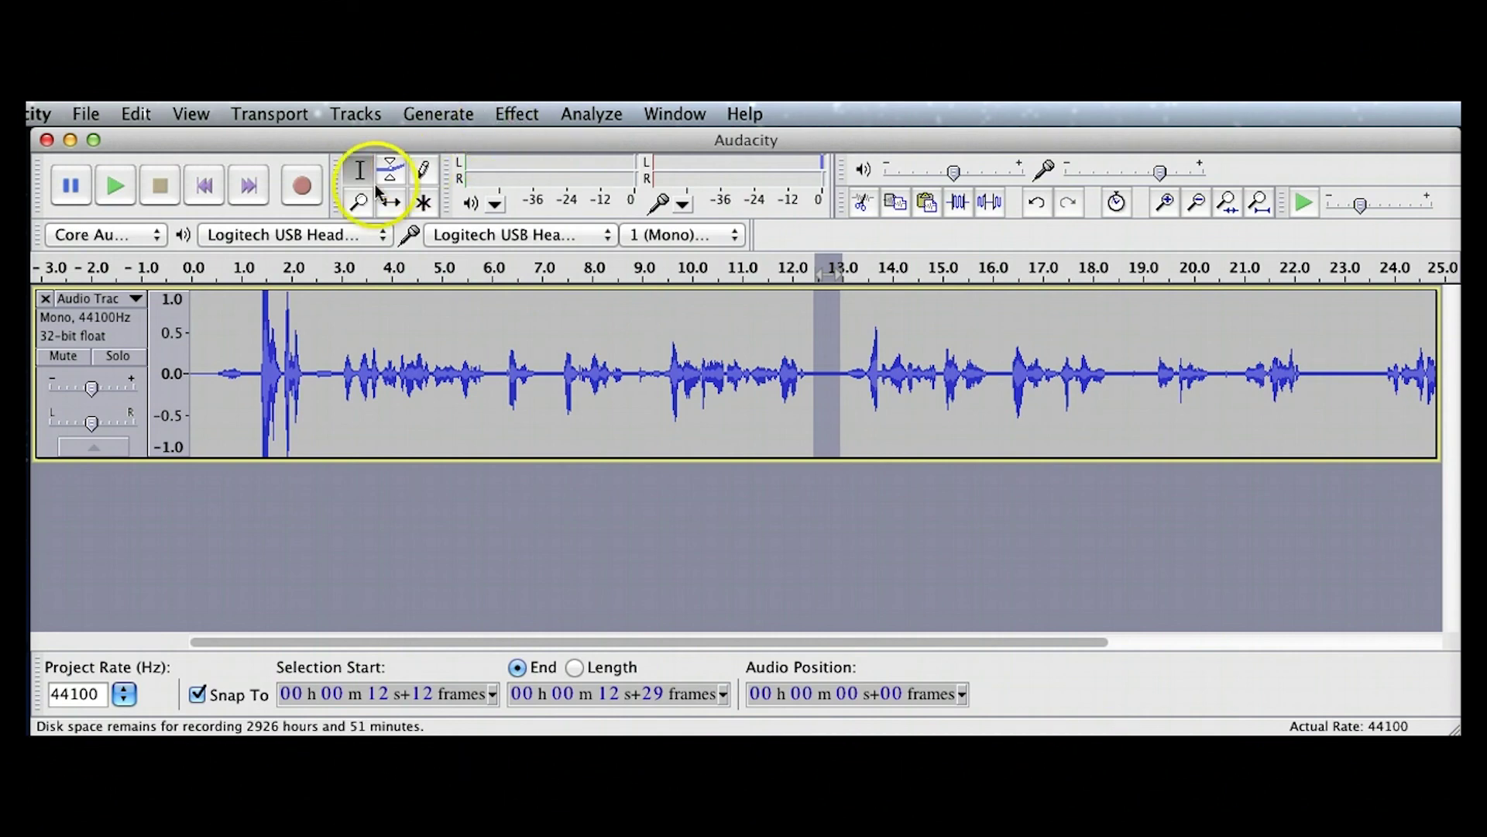
Apply Noise Removal to the entire audio track with noise reduction set to 32 dB and the Remove option
{"action": "left_click", "coordinate": [82, 338]}
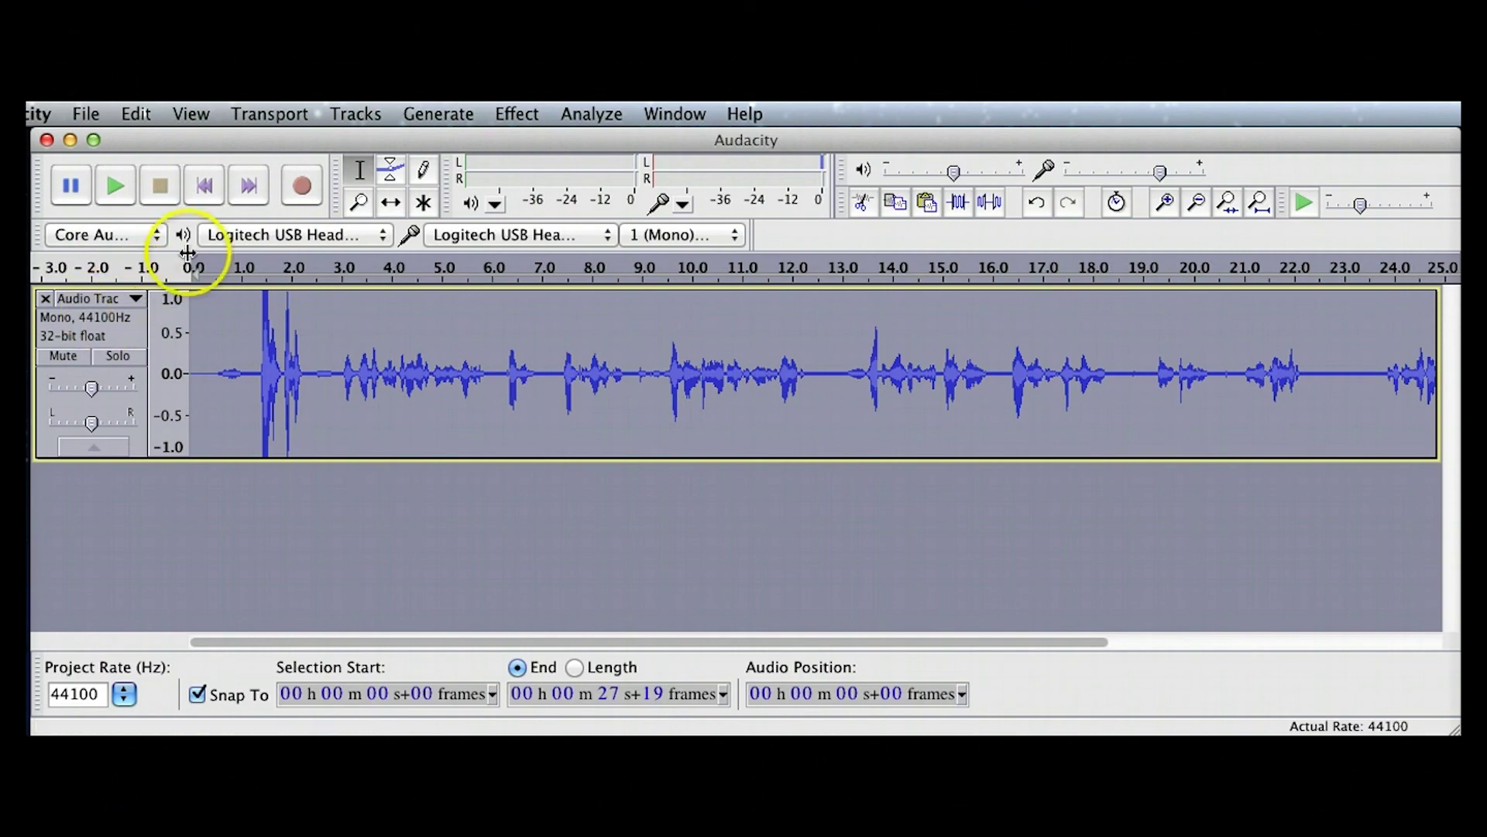
{"action": "left_click", "coordinate": [513, 114]}
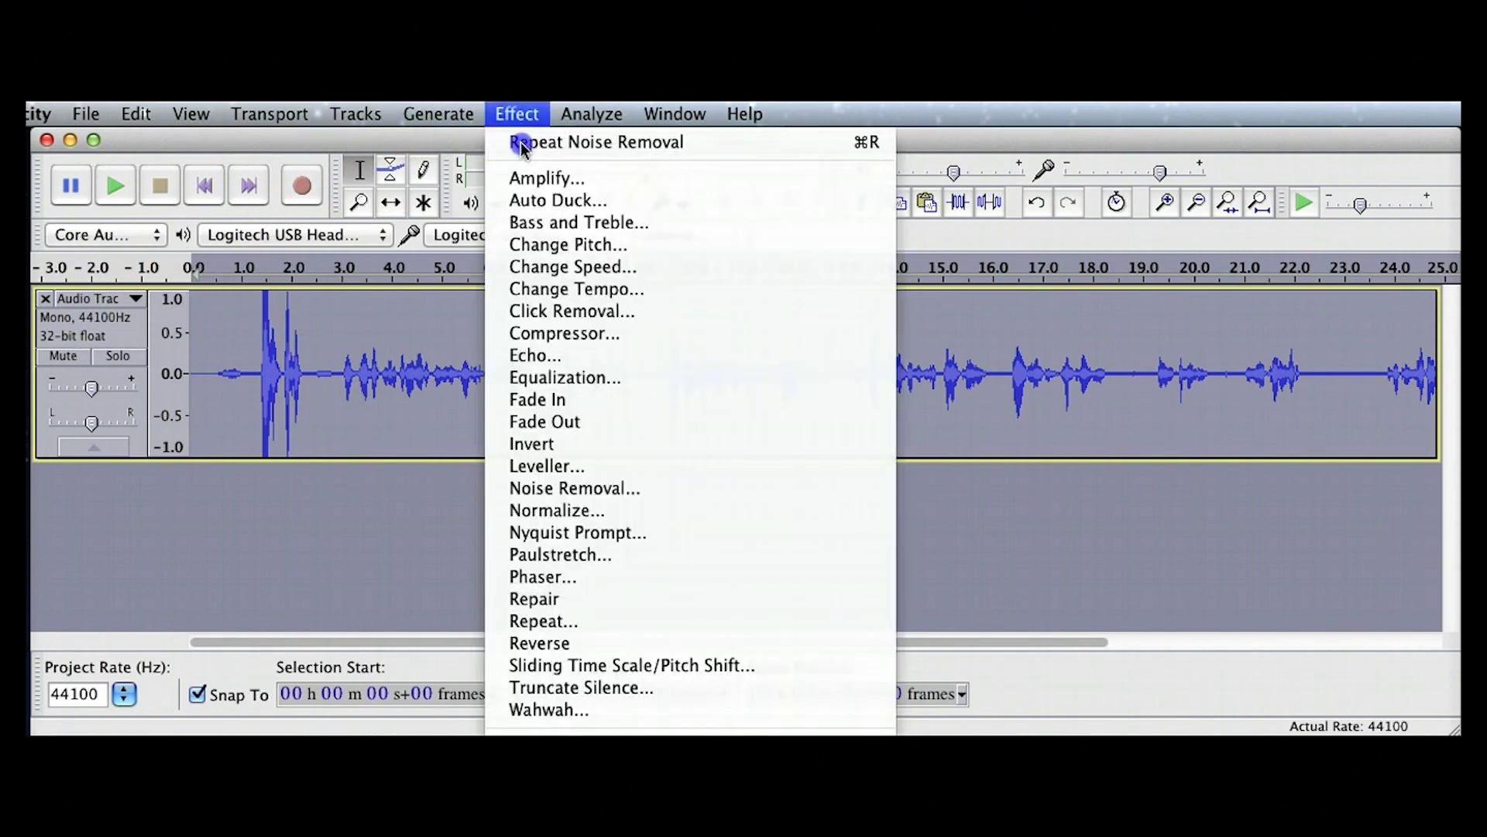
{"action": "left_click", "coordinate": [590, 488]}
{"action": "double_click", "coordinate": [714, 486]}
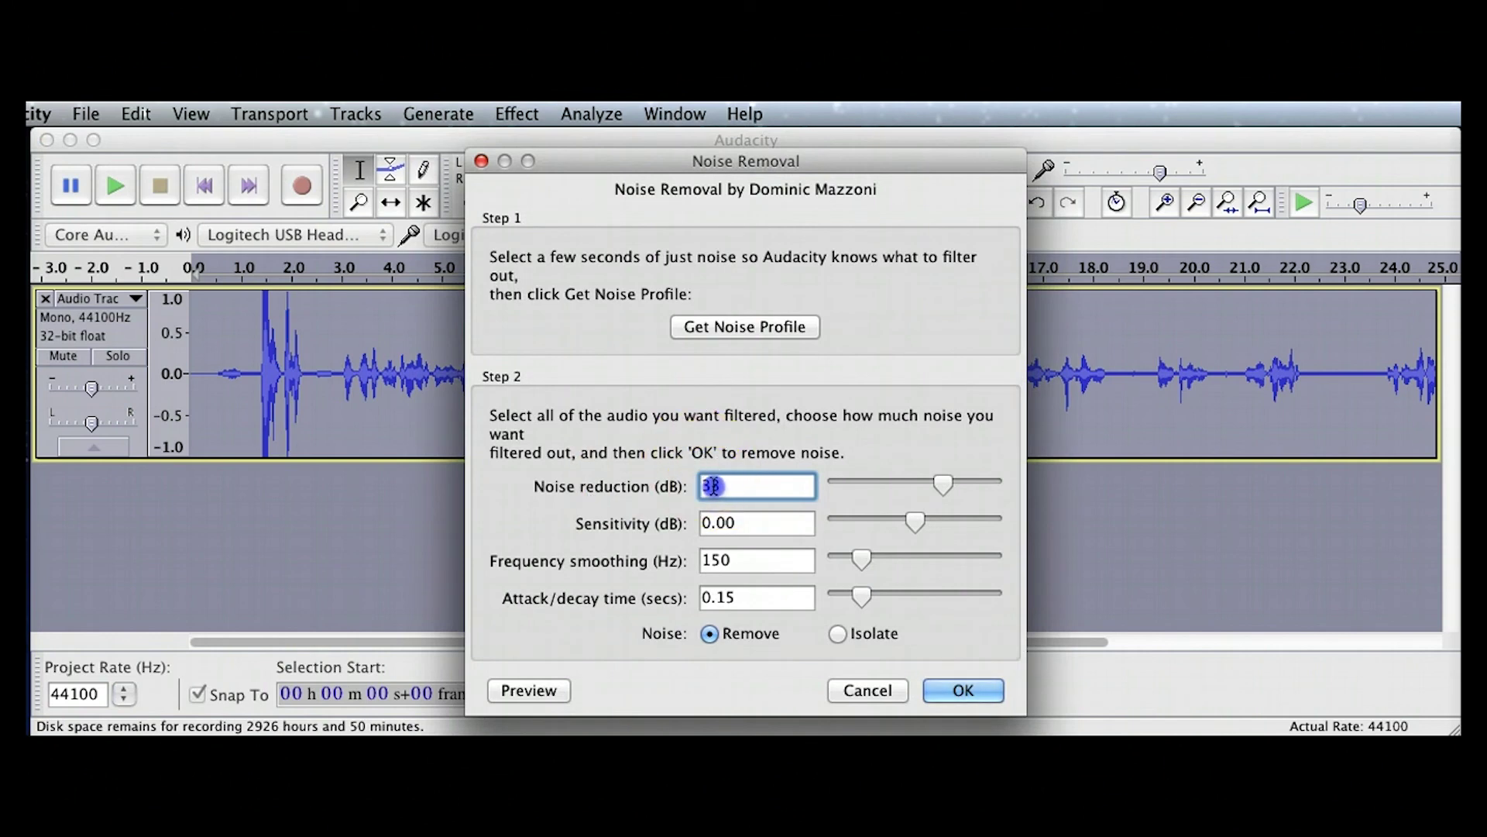
{"action": "left_click", "coordinate": [714, 485]}
{"action": "key", "text": "BackSpace"}
{"action": "type", "text": "2"}
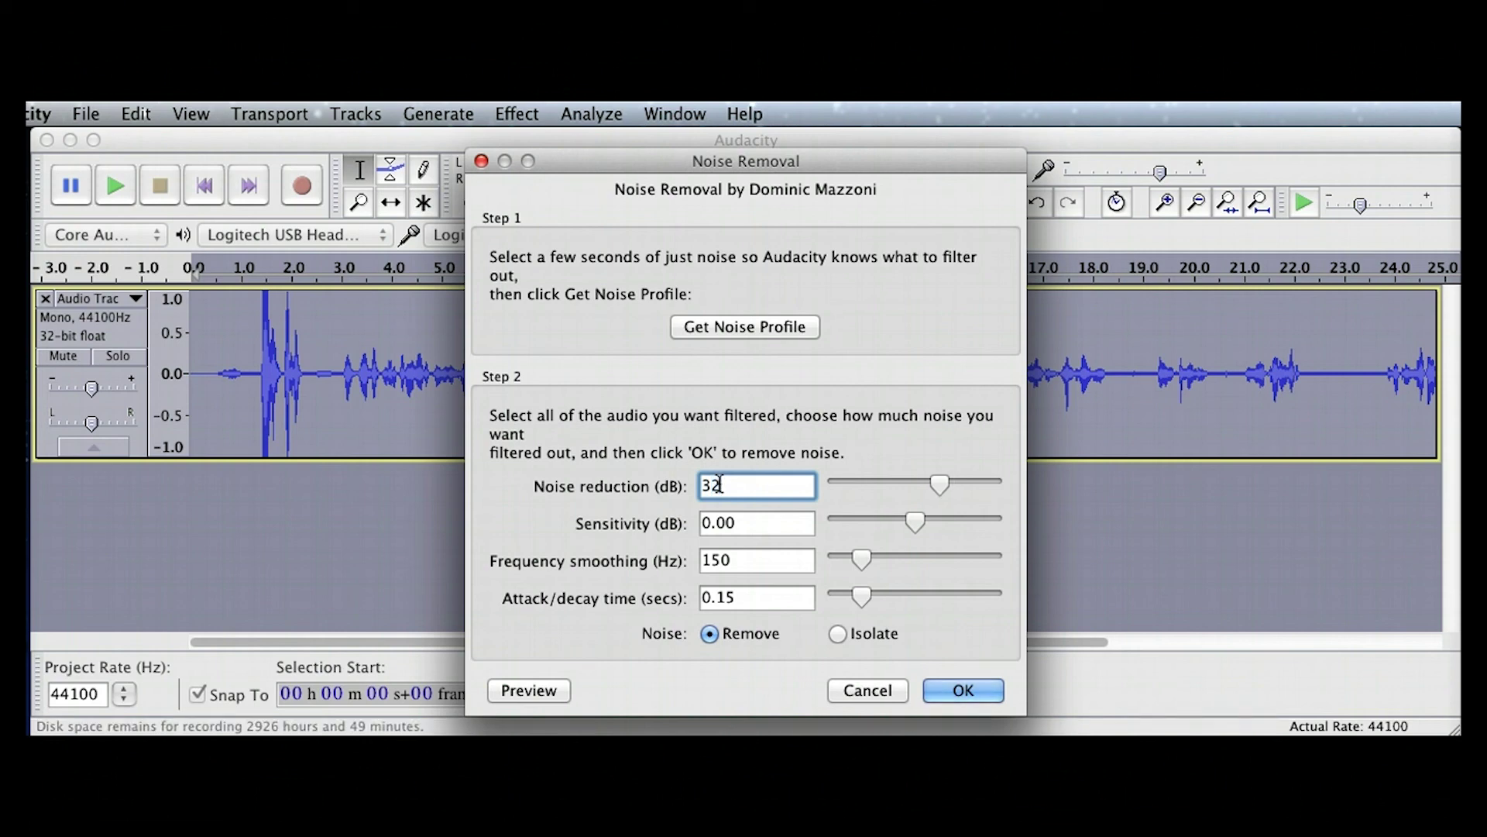
{"action": "left_click", "coordinate": [746, 496]}
{"action": "left_click", "coordinate": [732, 509]}
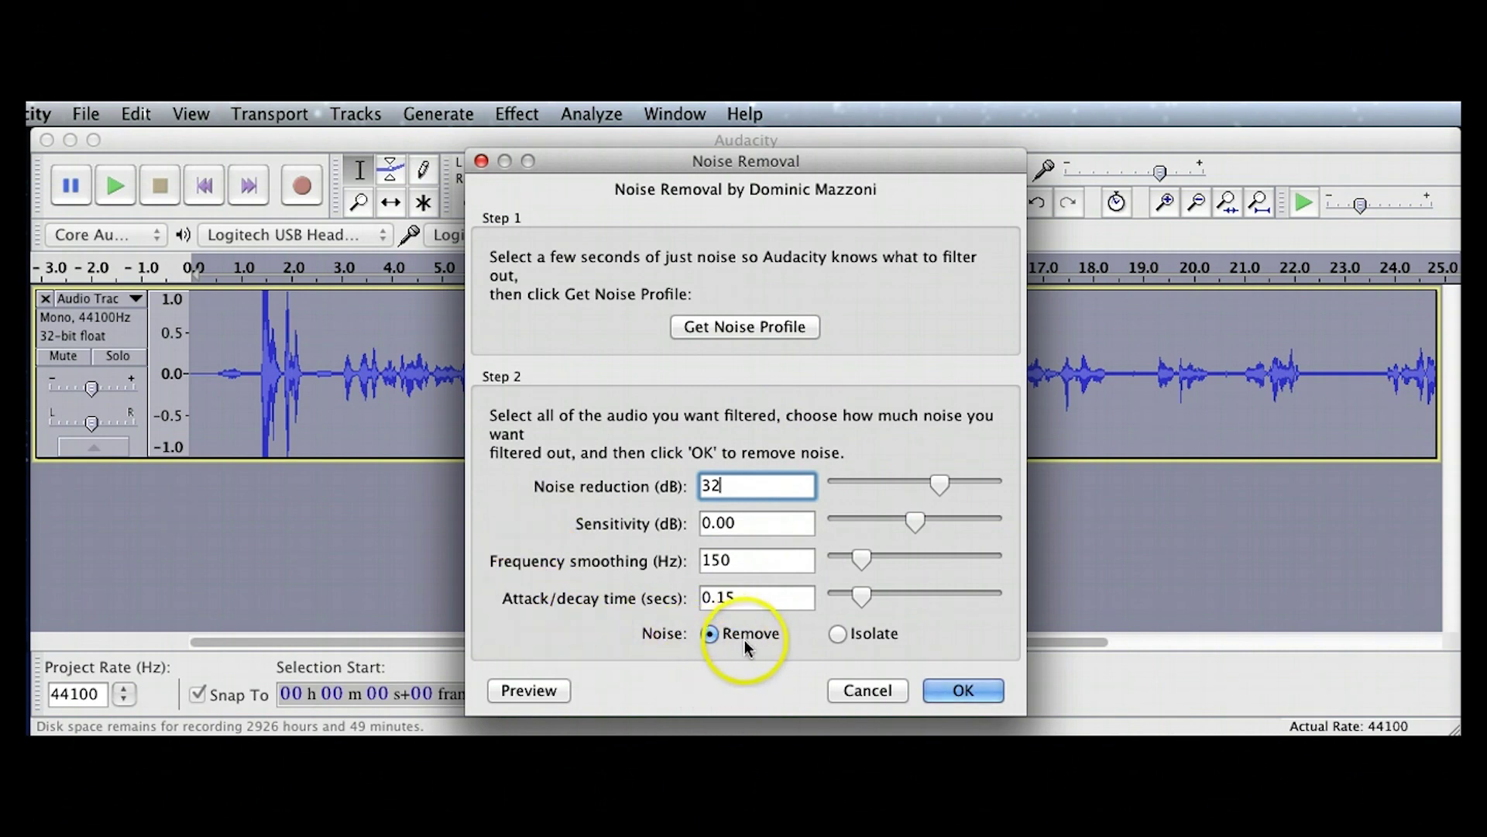
{"action": "left_click", "coordinate": [960, 690]}
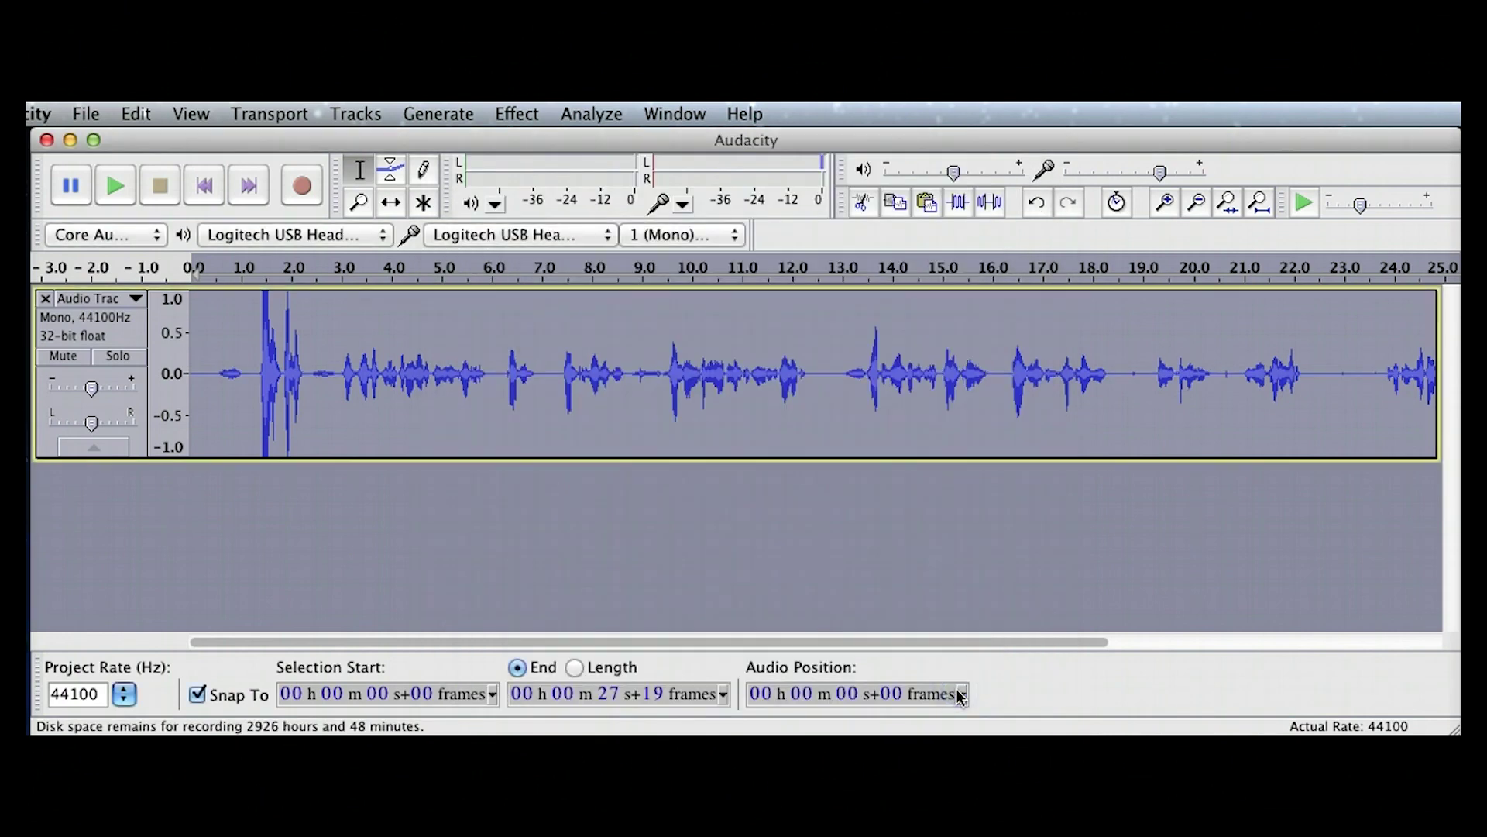
Play the noise-reduced recording from its start for several seconds and stop playback
{"action": "key", "text": "space"}
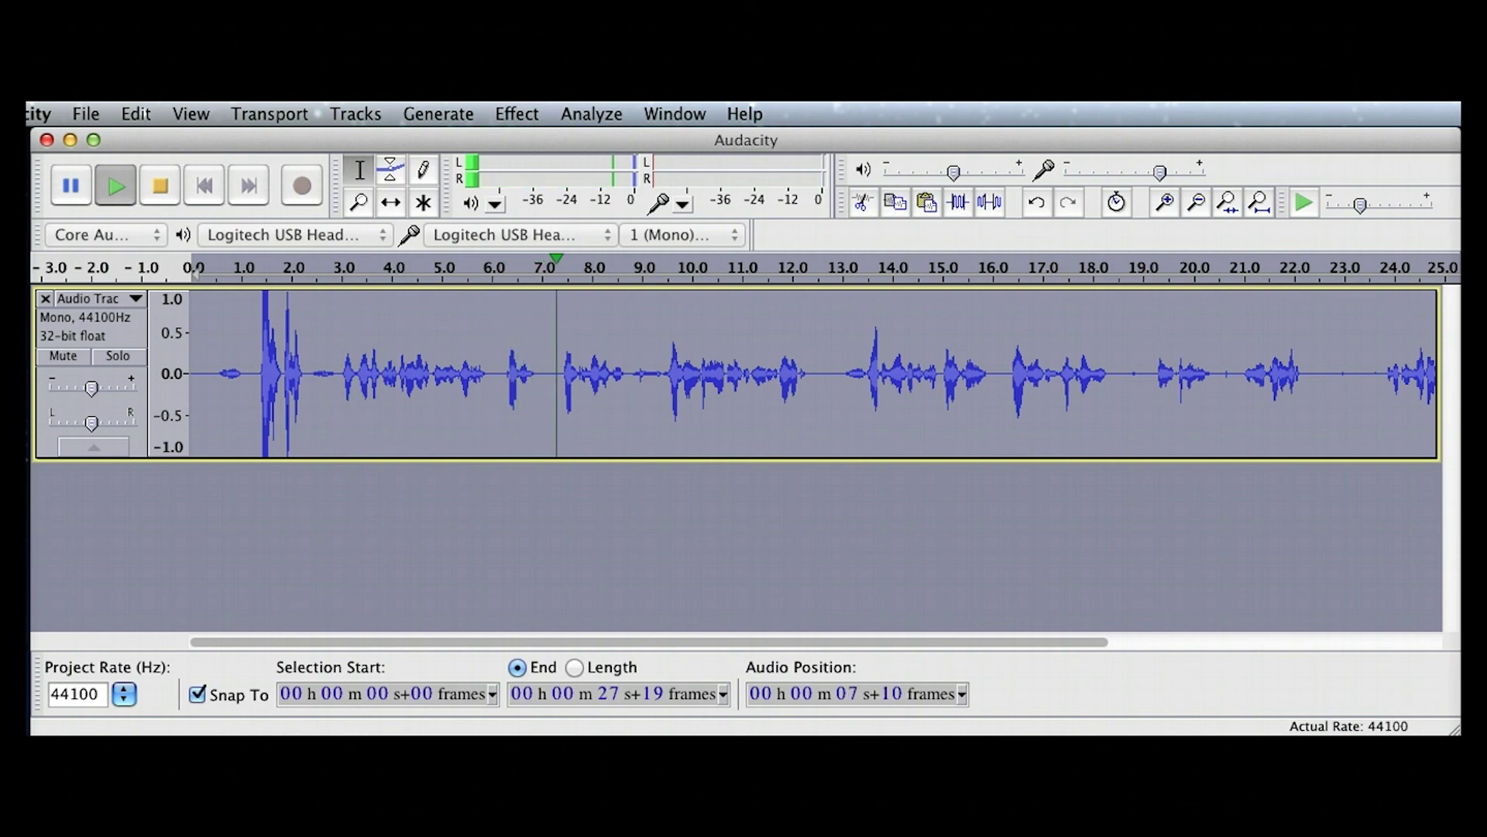
{"action": "key", "text": "space"}
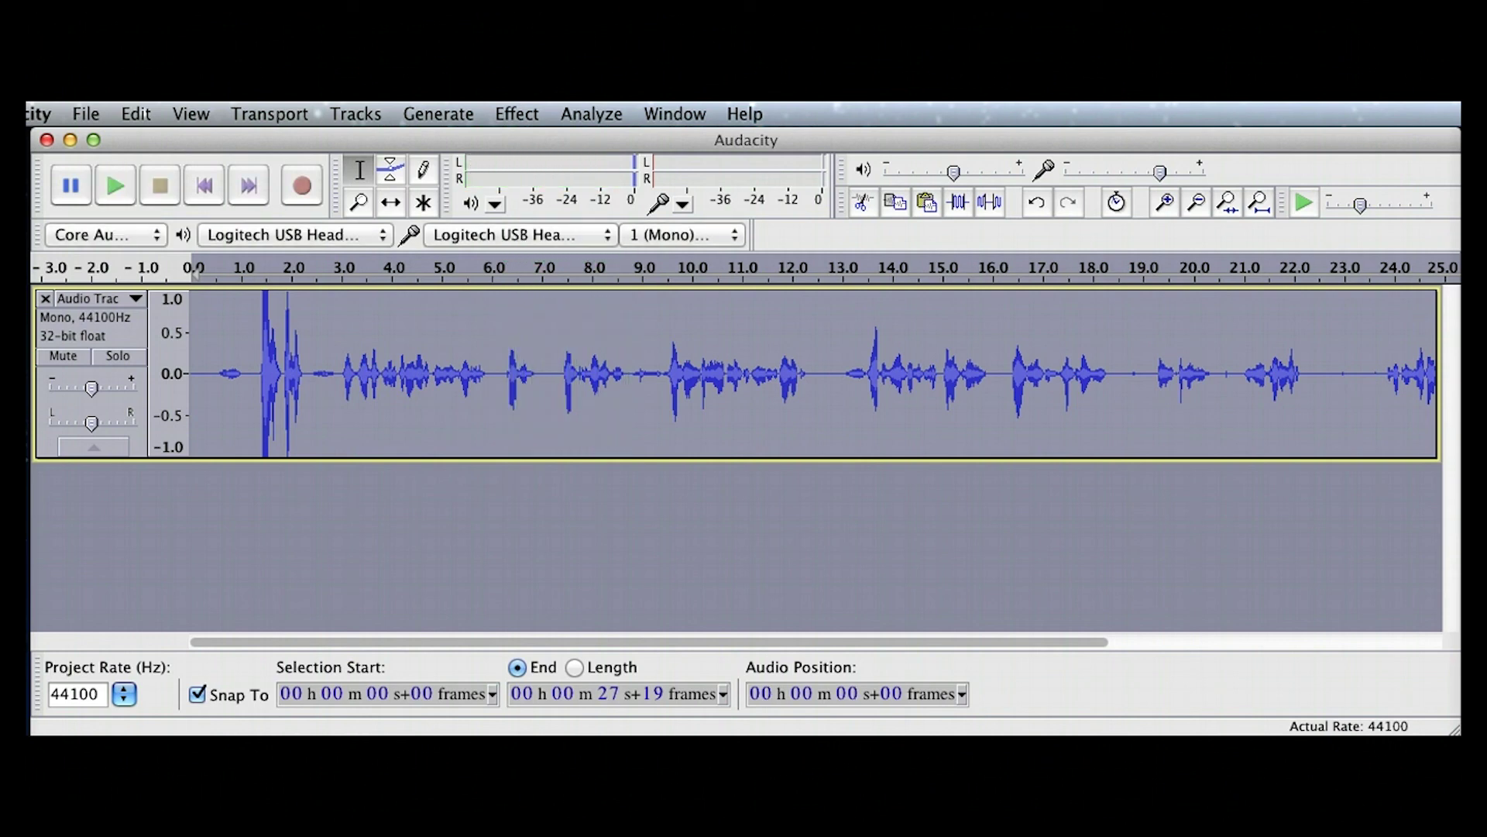
{"action": "key", "text": "super+Tab"}
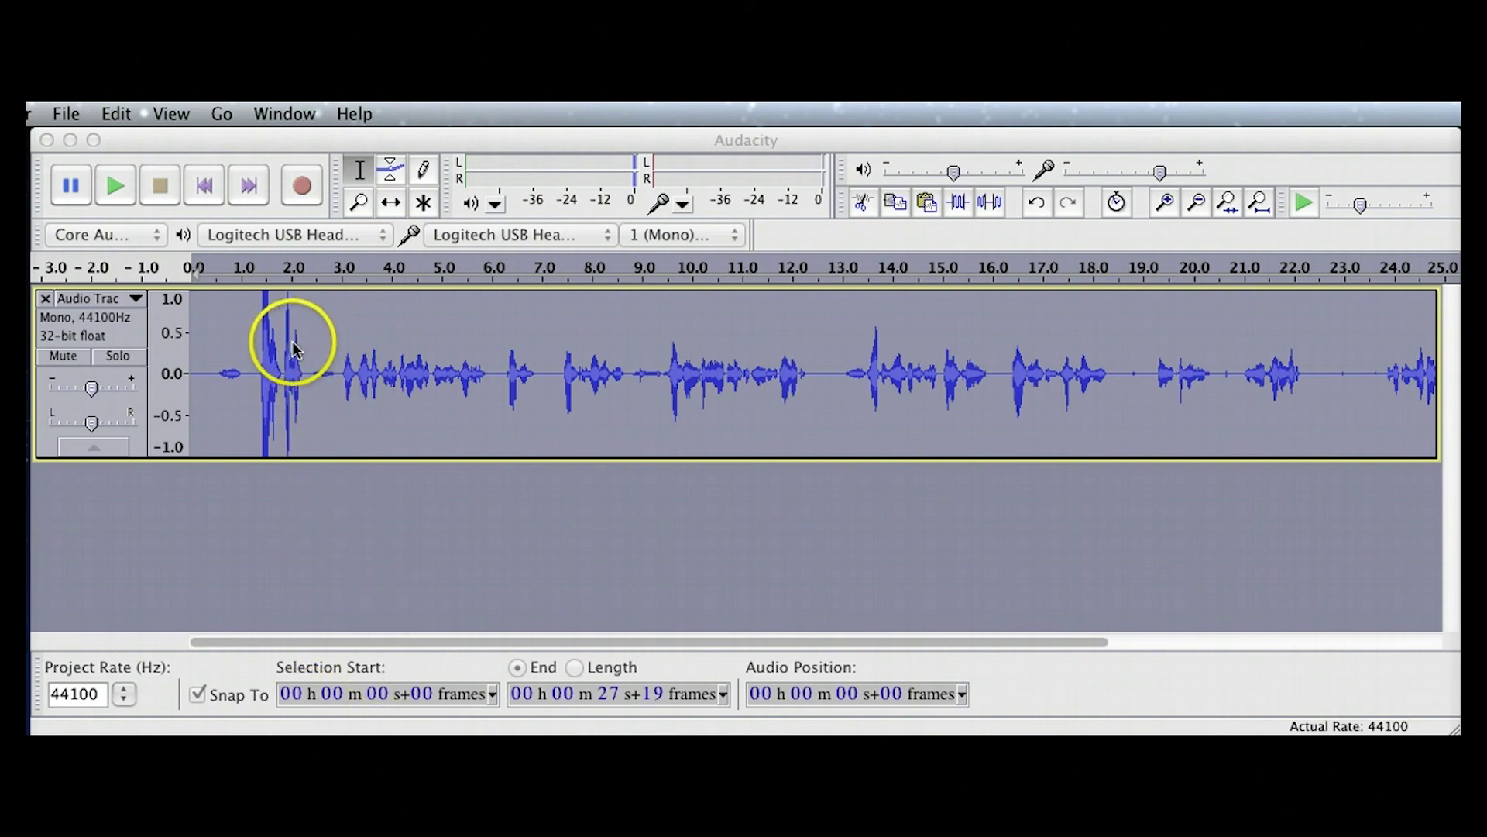
Audition the loud opening passage and cut it from the track start up to 2 s+11 frames, playing back the result
{"action": "left_click", "coordinate": [205, 322]}
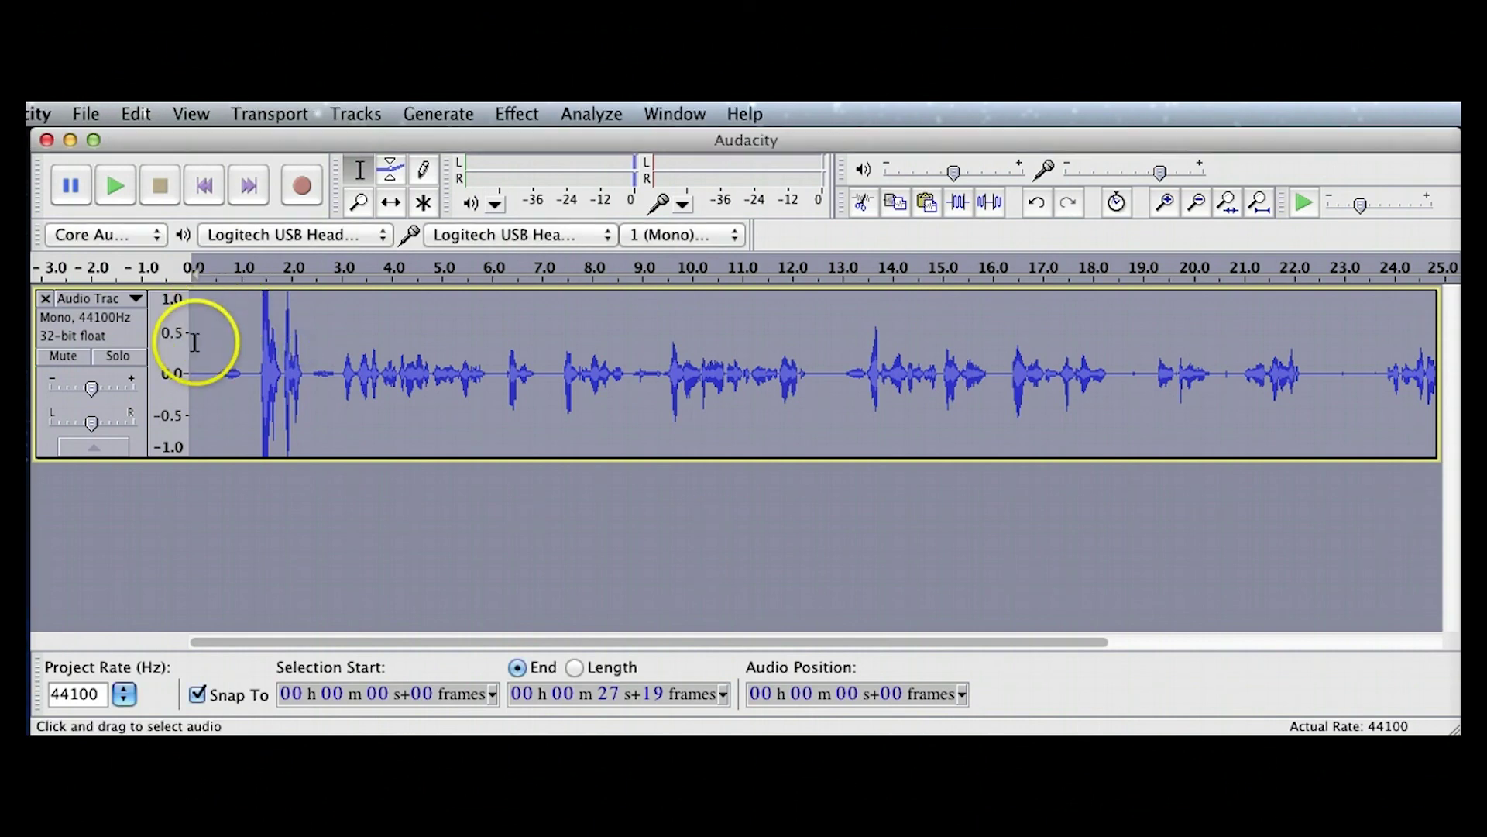
{"action": "left_click", "coordinate": [212, 352]}
{"action": "left_click_drag", "start_coordinate": [212, 352], "coordinate": [309, 368]}
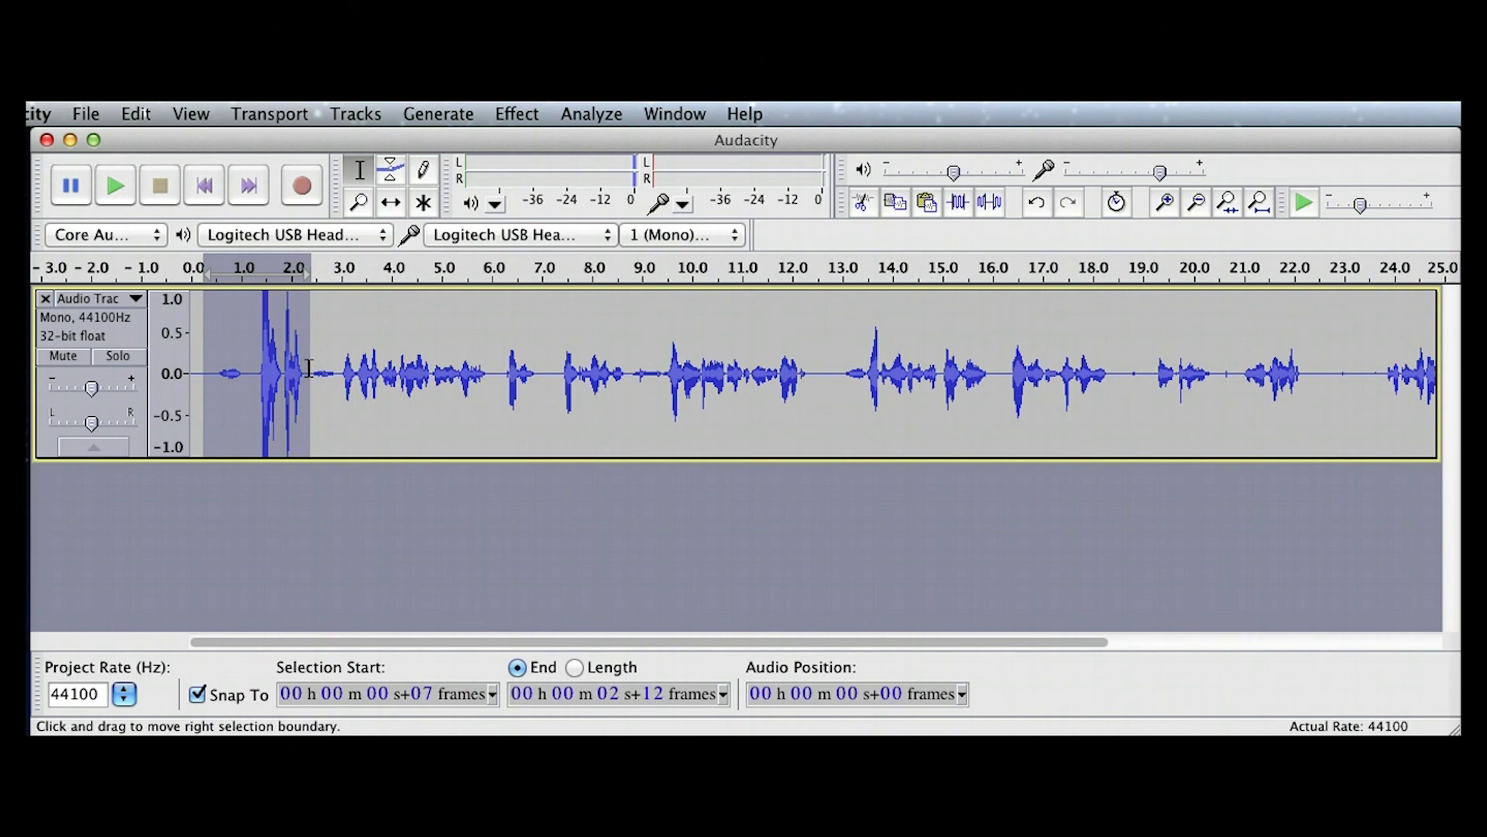
{"action": "left_click", "coordinate": [114, 186]}
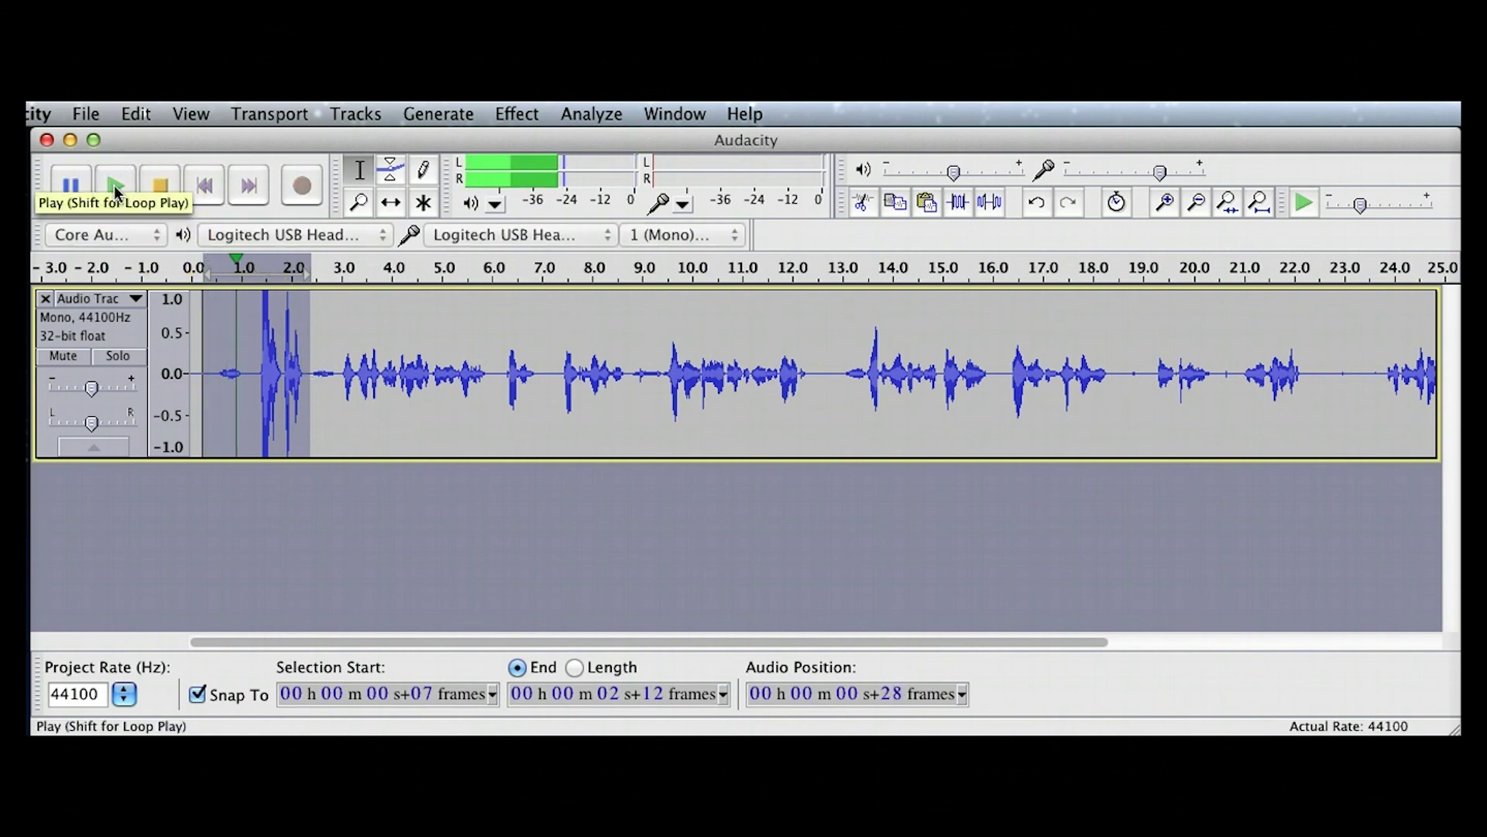
{"action": "left_click", "coordinate": [159, 186]}
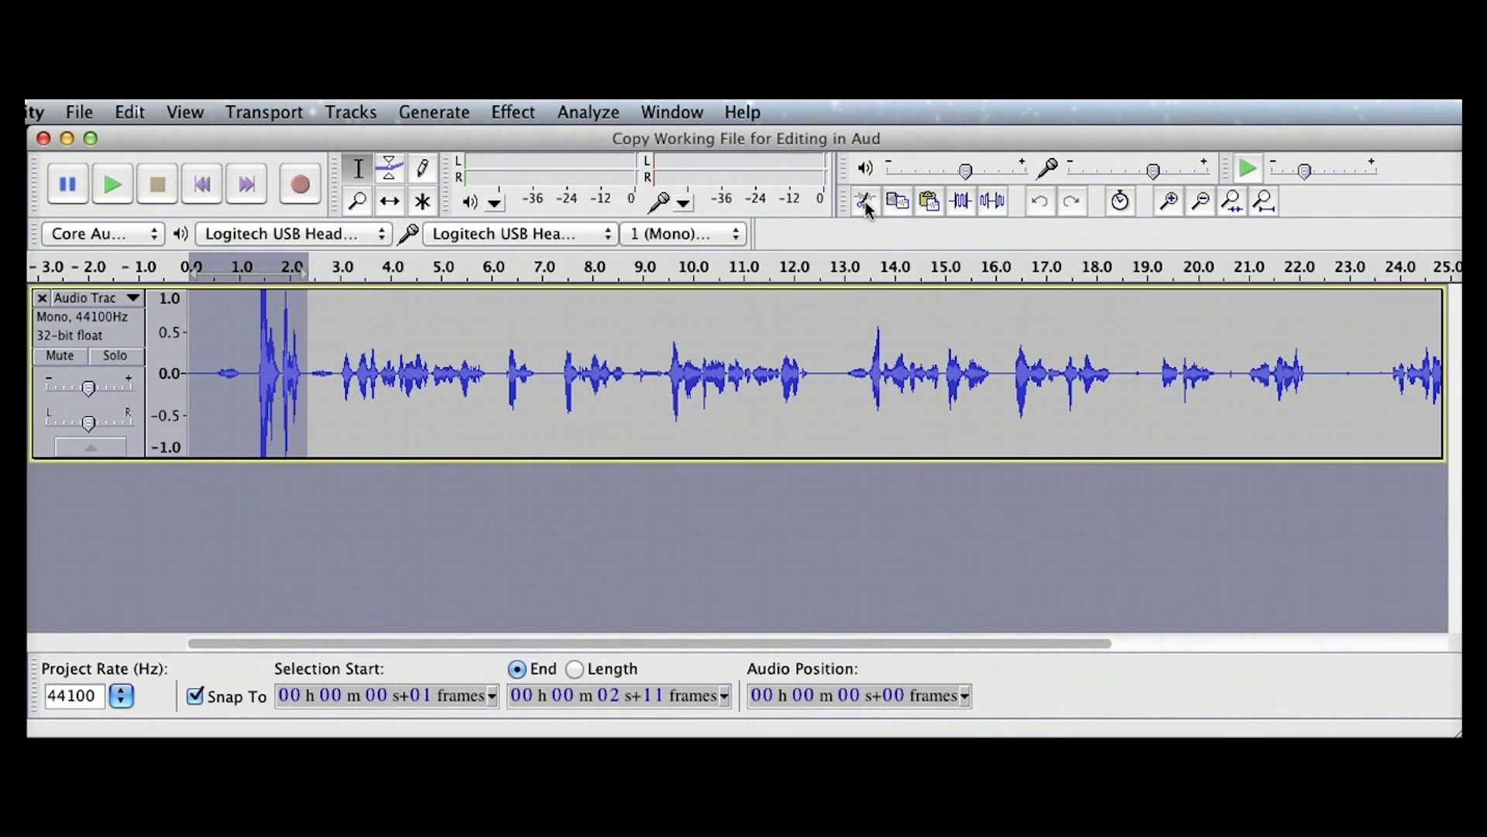
{"action": "left_click", "coordinate": [866, 201]}
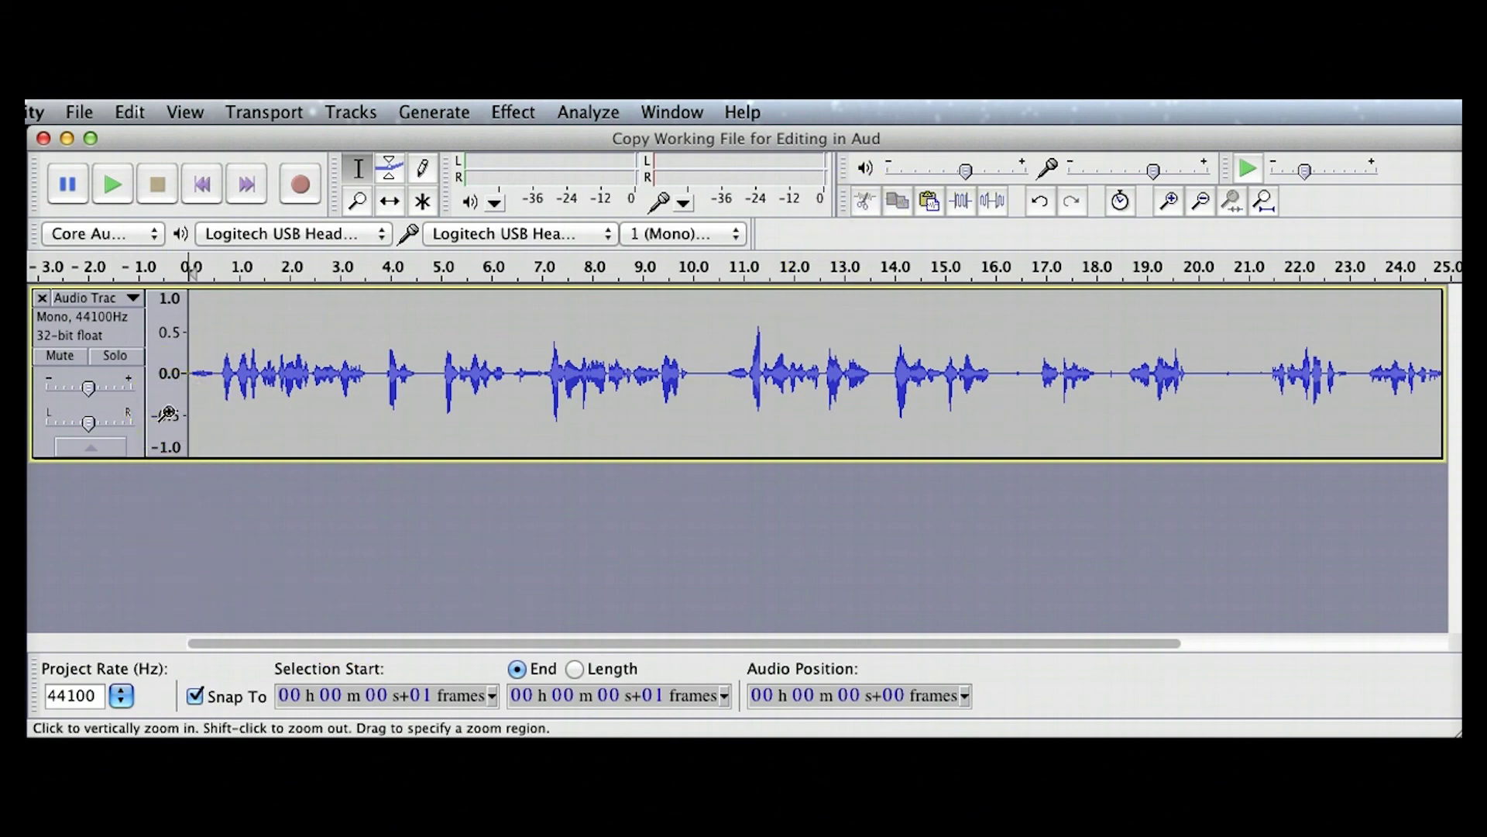
{"action": "left_click", "coordinate": [115, 186]}
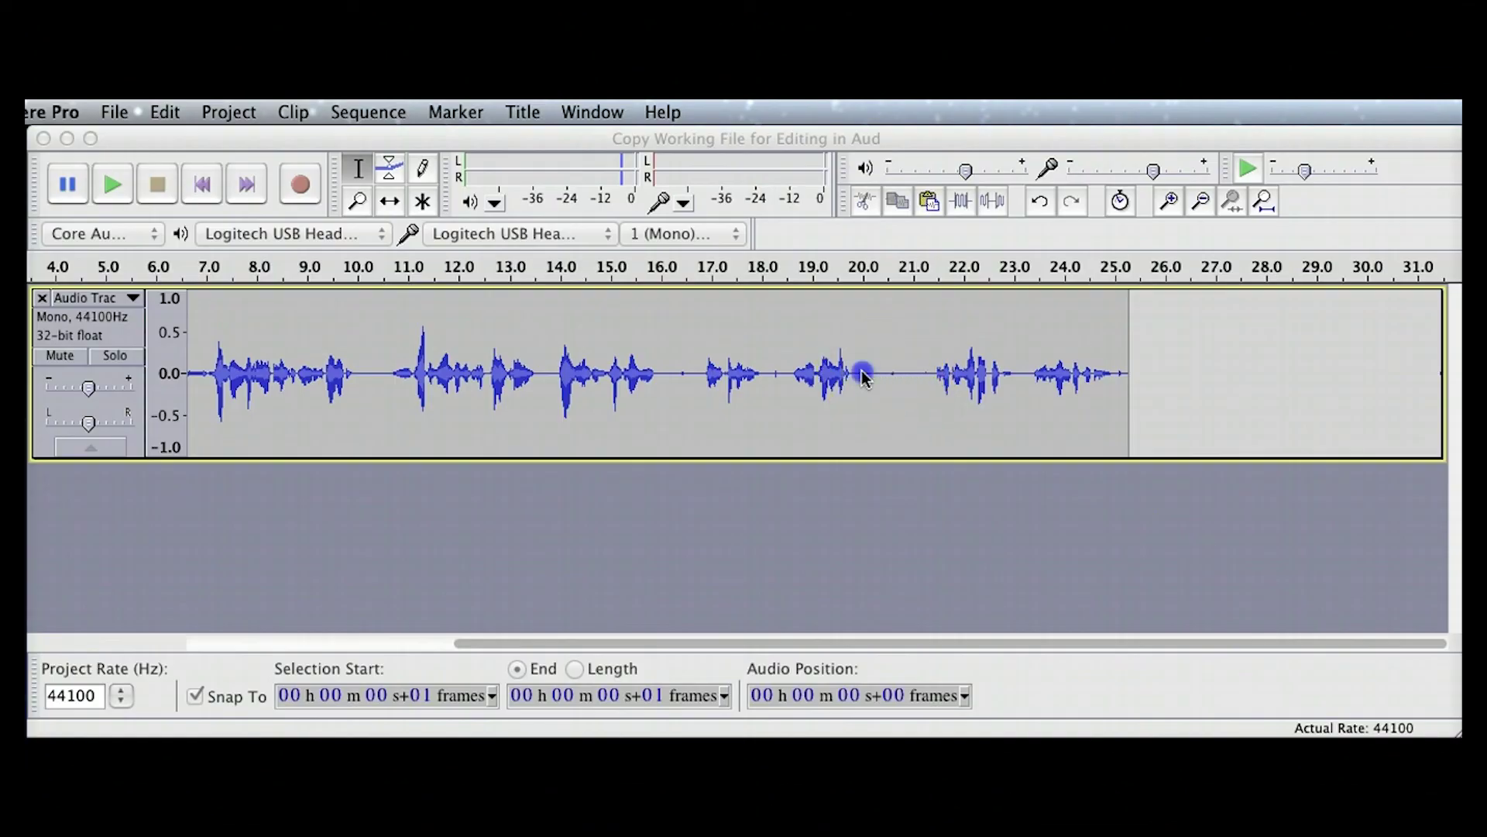
Shorten two silent pauses by cutting 20 s+00 to 21 s+07 frames and about 10 s+03 to 10 s+16 frames
{"action": "left_click_drag", "start_coordinate": [862, 372], "coordinate": [924, 373]}
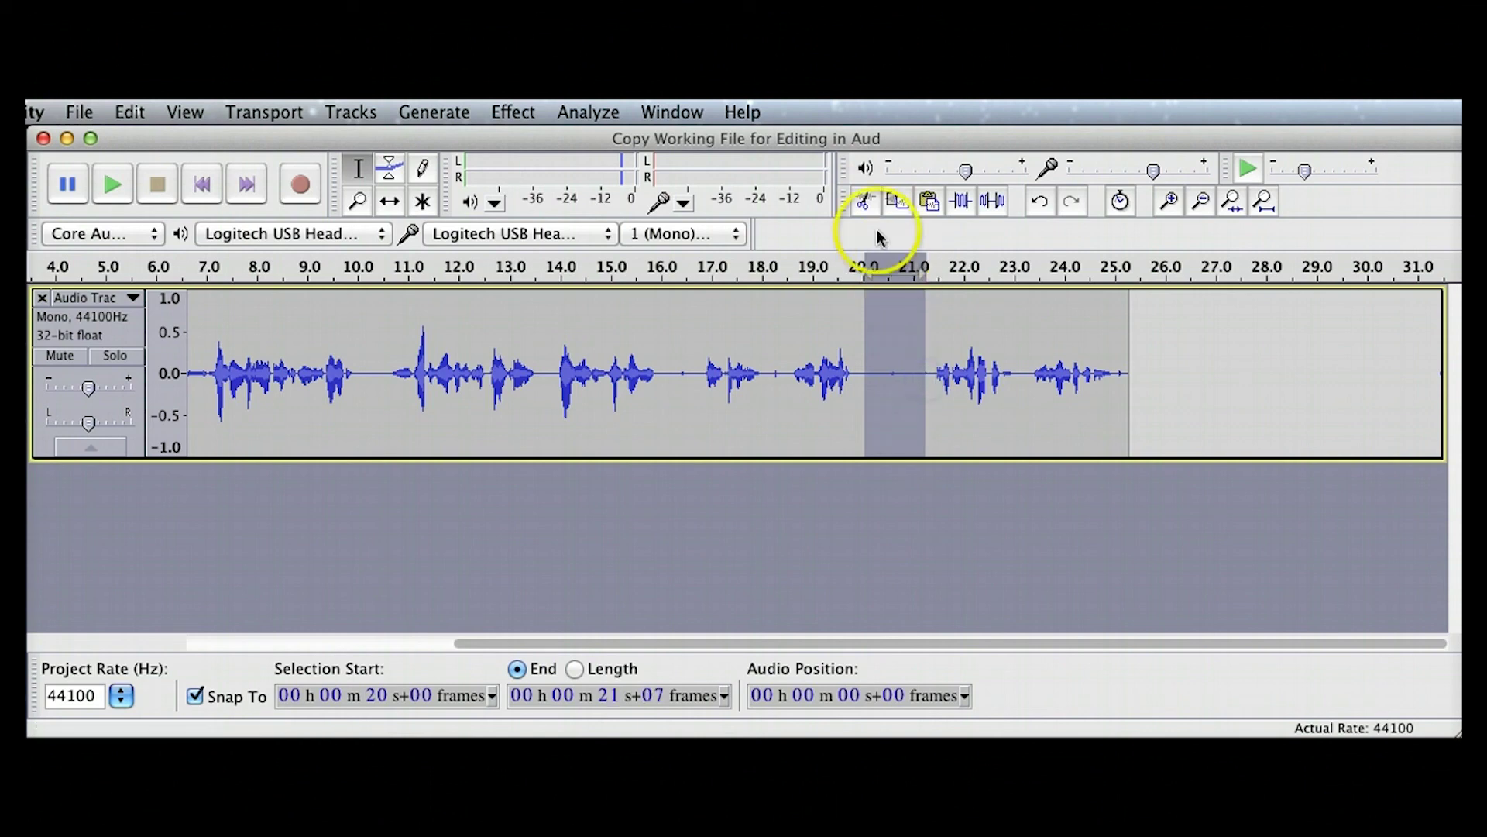
{"action": "left_click", "coordinate": [868, 205]}
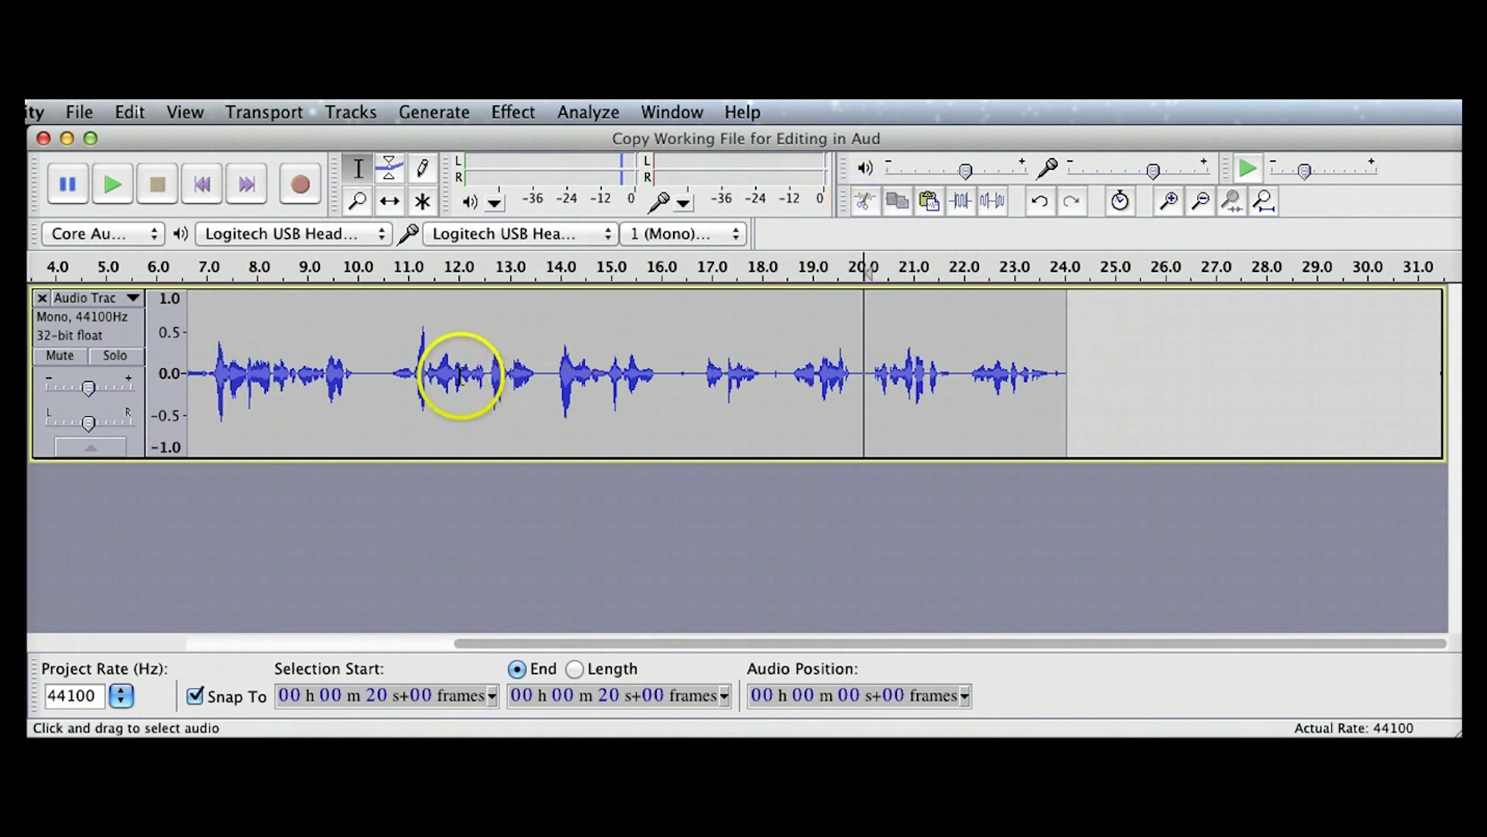
{"action": "left_click_drag", "start_coordinate": [365, 381], "coordinate": [385, 381]}
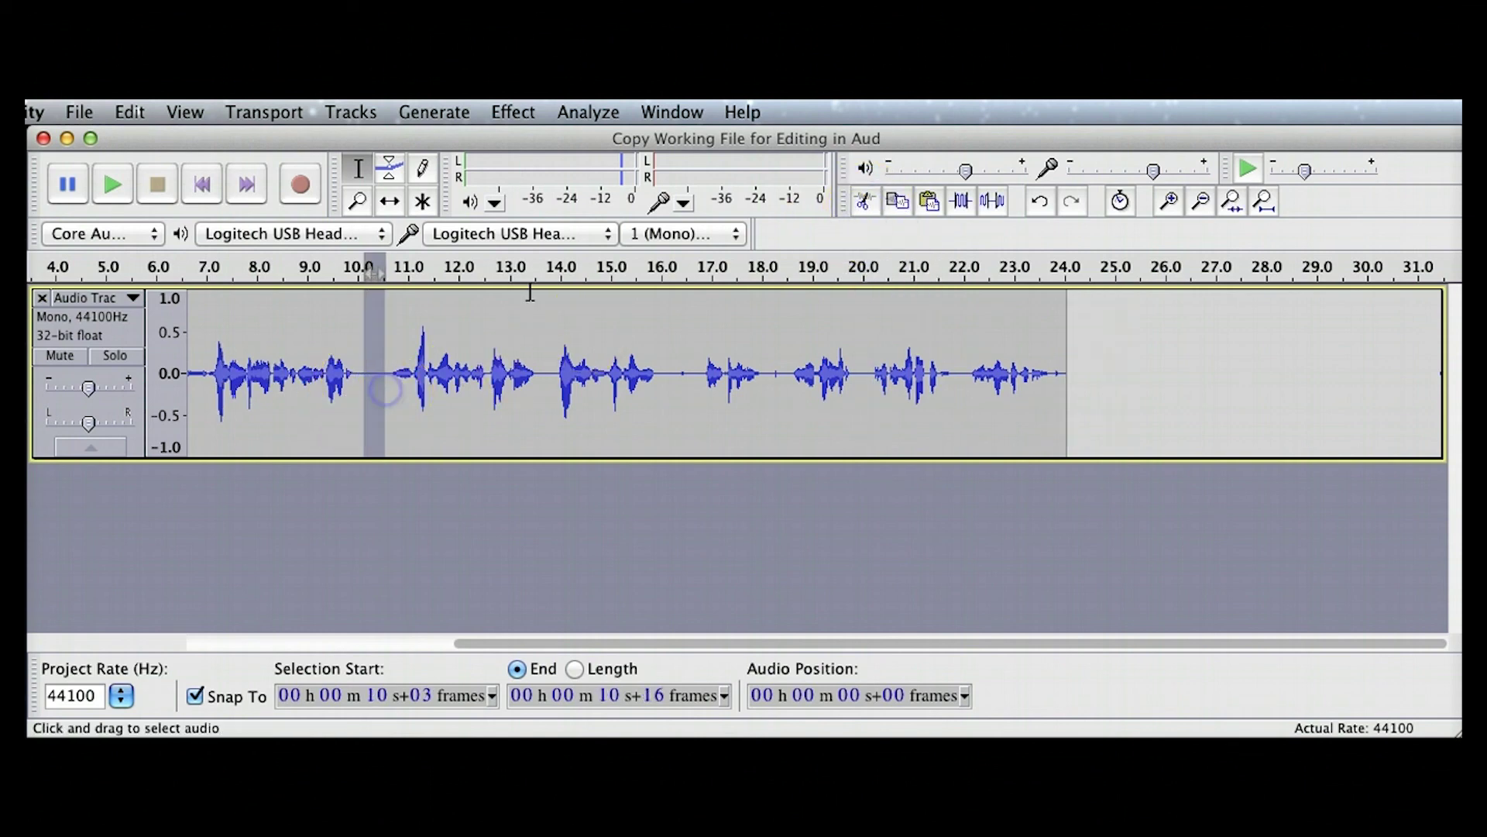
{"action": "left_click", "coordinate": [863, 201]}
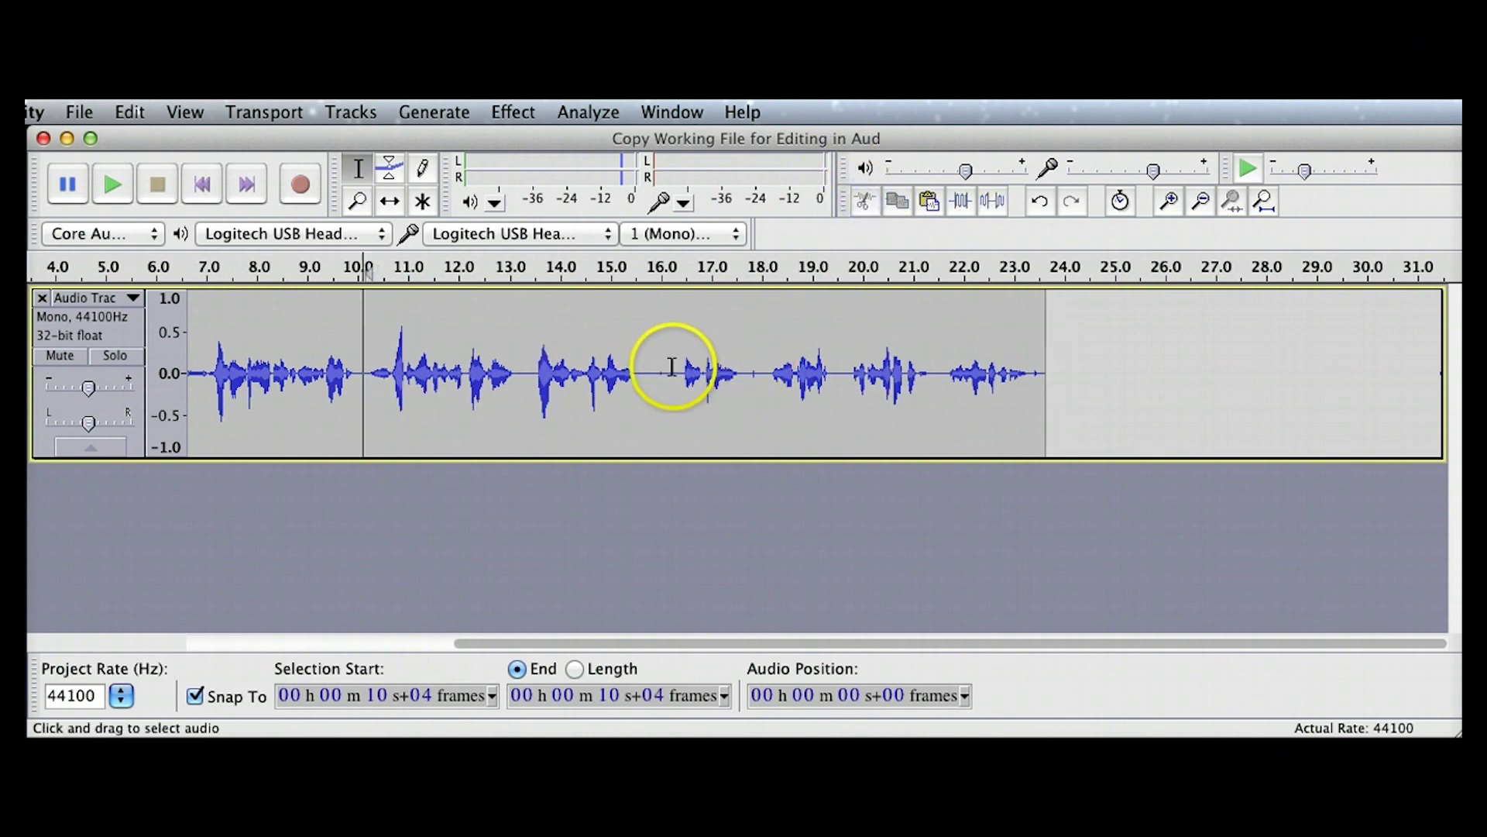
Shorten the silent pause near 16 s by cutting from 15 s+21 to 16 s+09 frames
{"action": "left_click_drag", "start_coordinate": [646, 377], "coordinate": [676, 377]}
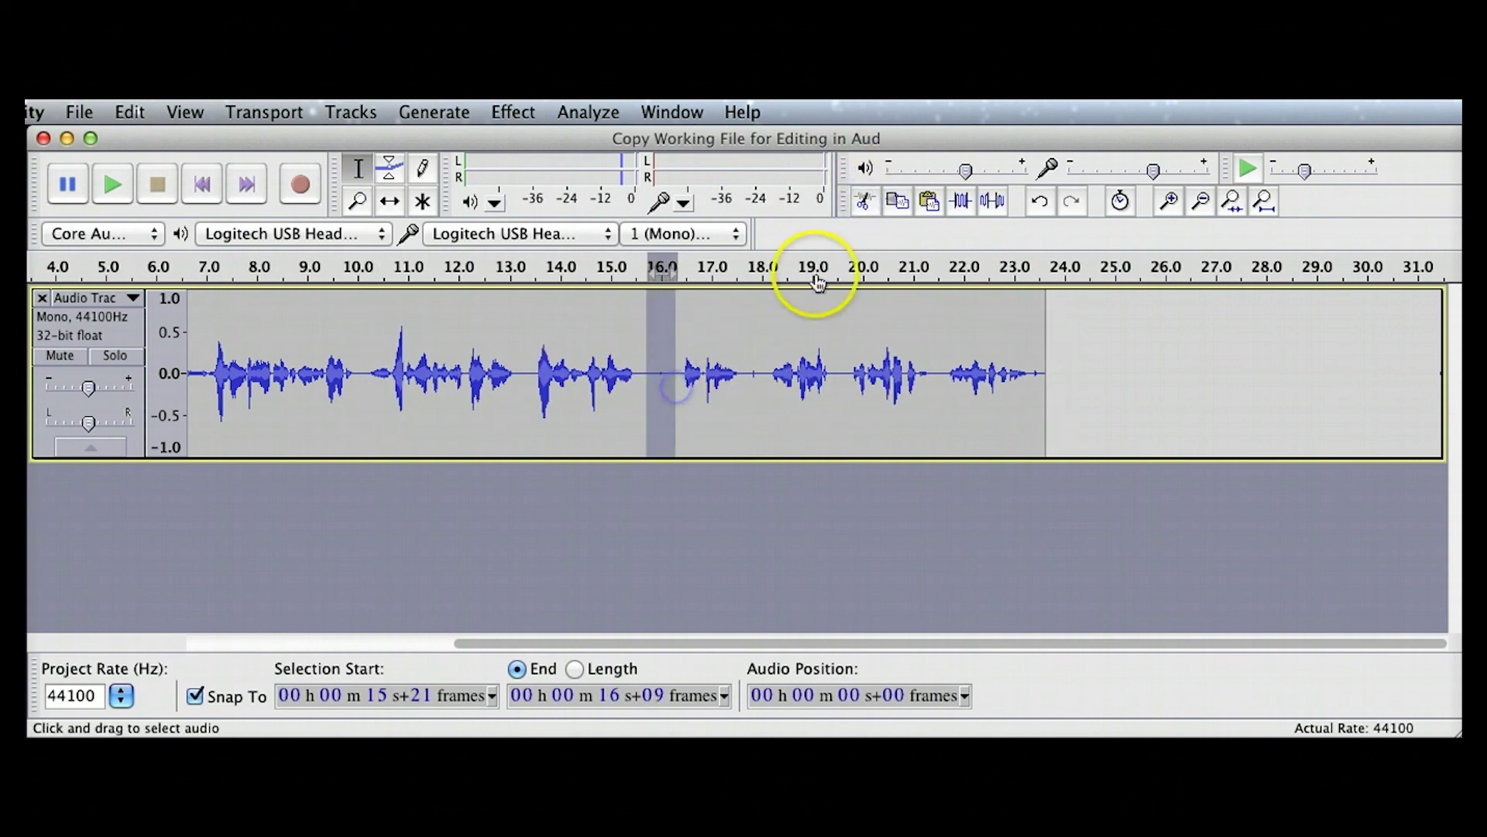
{"action": "left_click", "coordinate": [873, 199]}
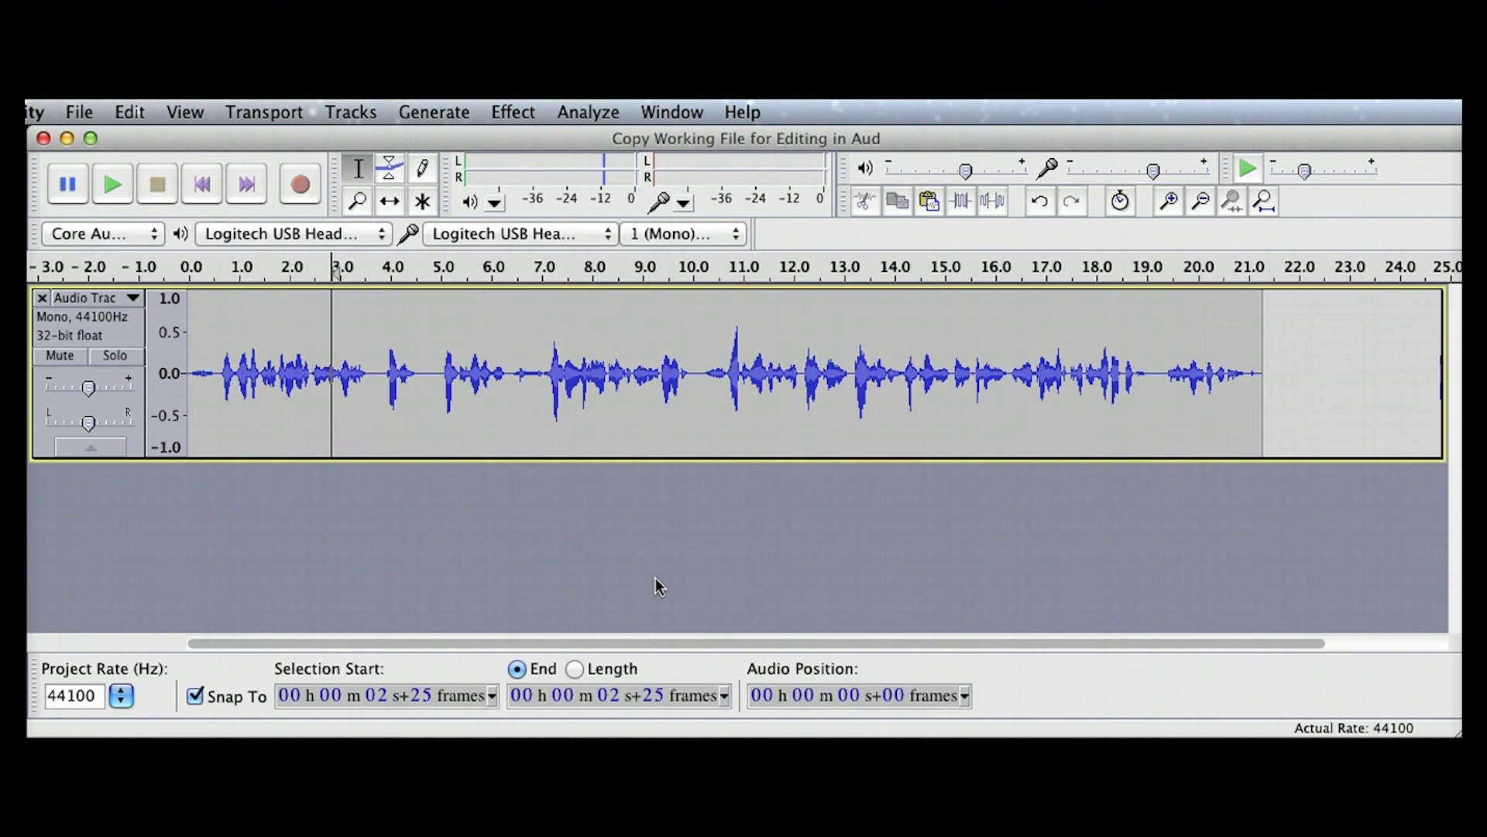
Audition the opening speech from 1 s+24 frames and the passage starting at 5 s+00 frames
{"action": "left_click", "coordinate": [1170, 201]}
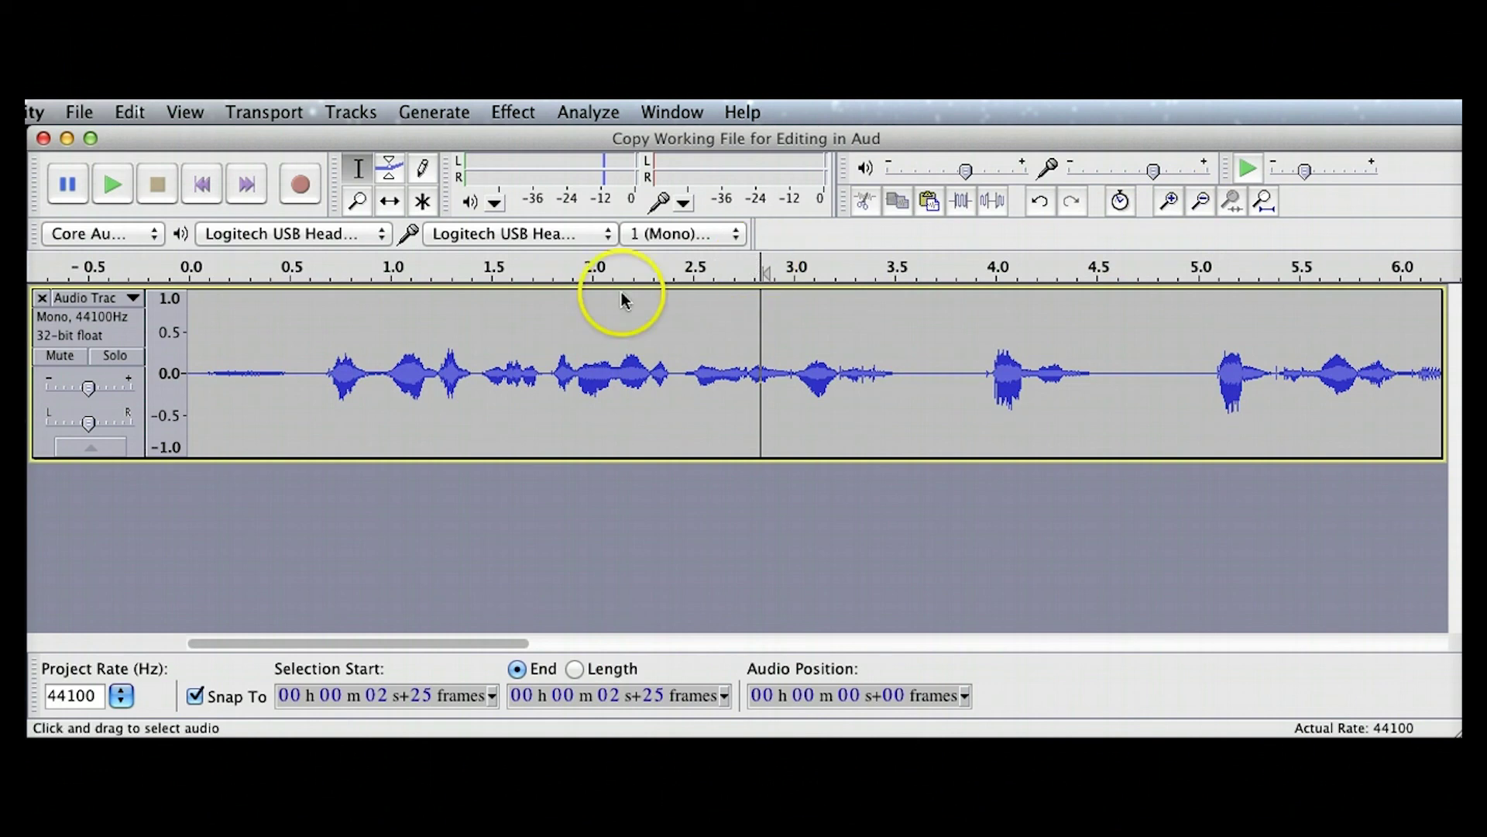
{"action": "left_click", "coordinate": [549, 378]}
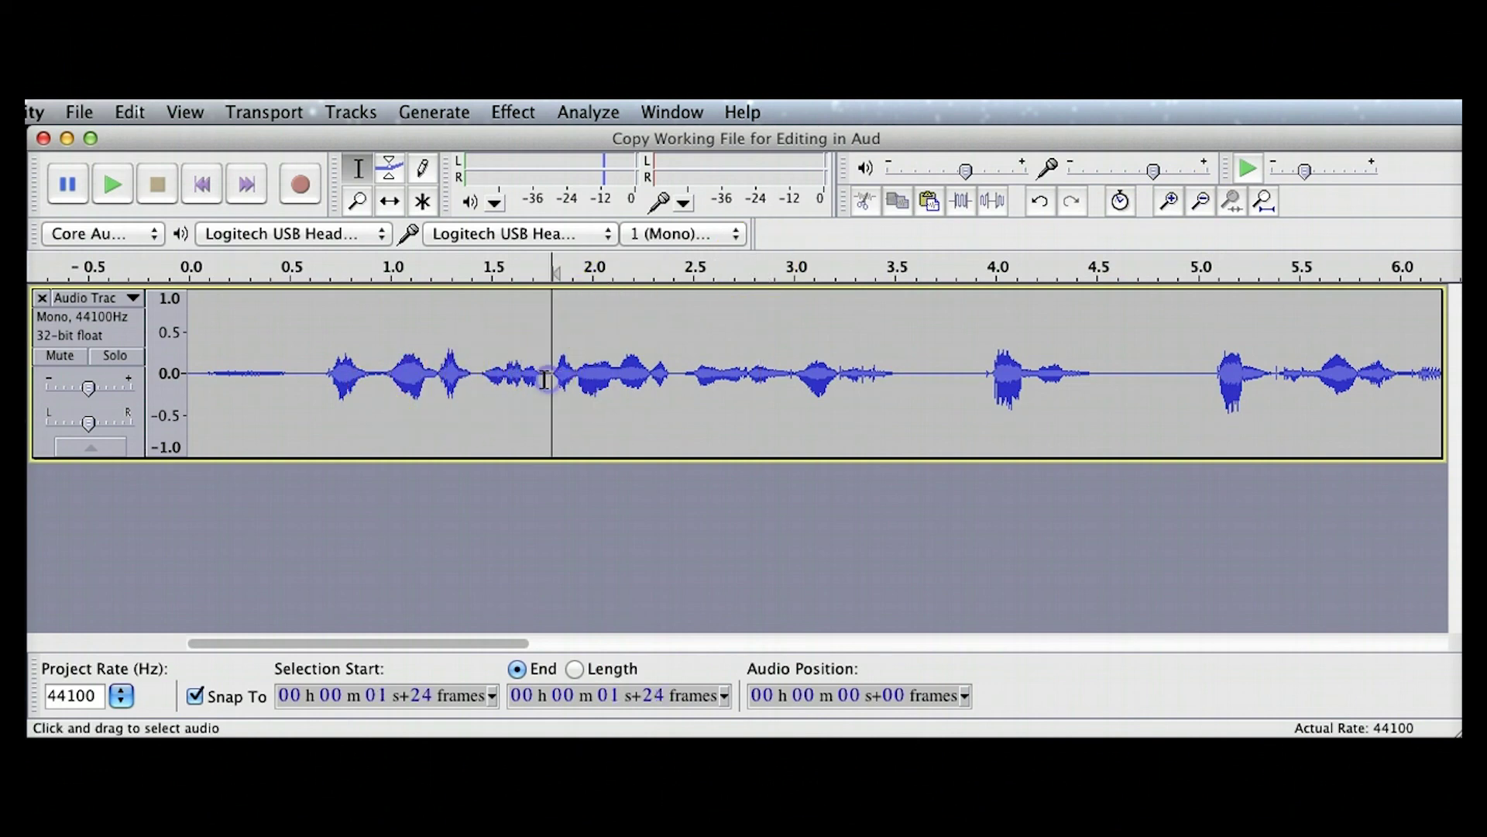
{"action": "key", "text": "space"}
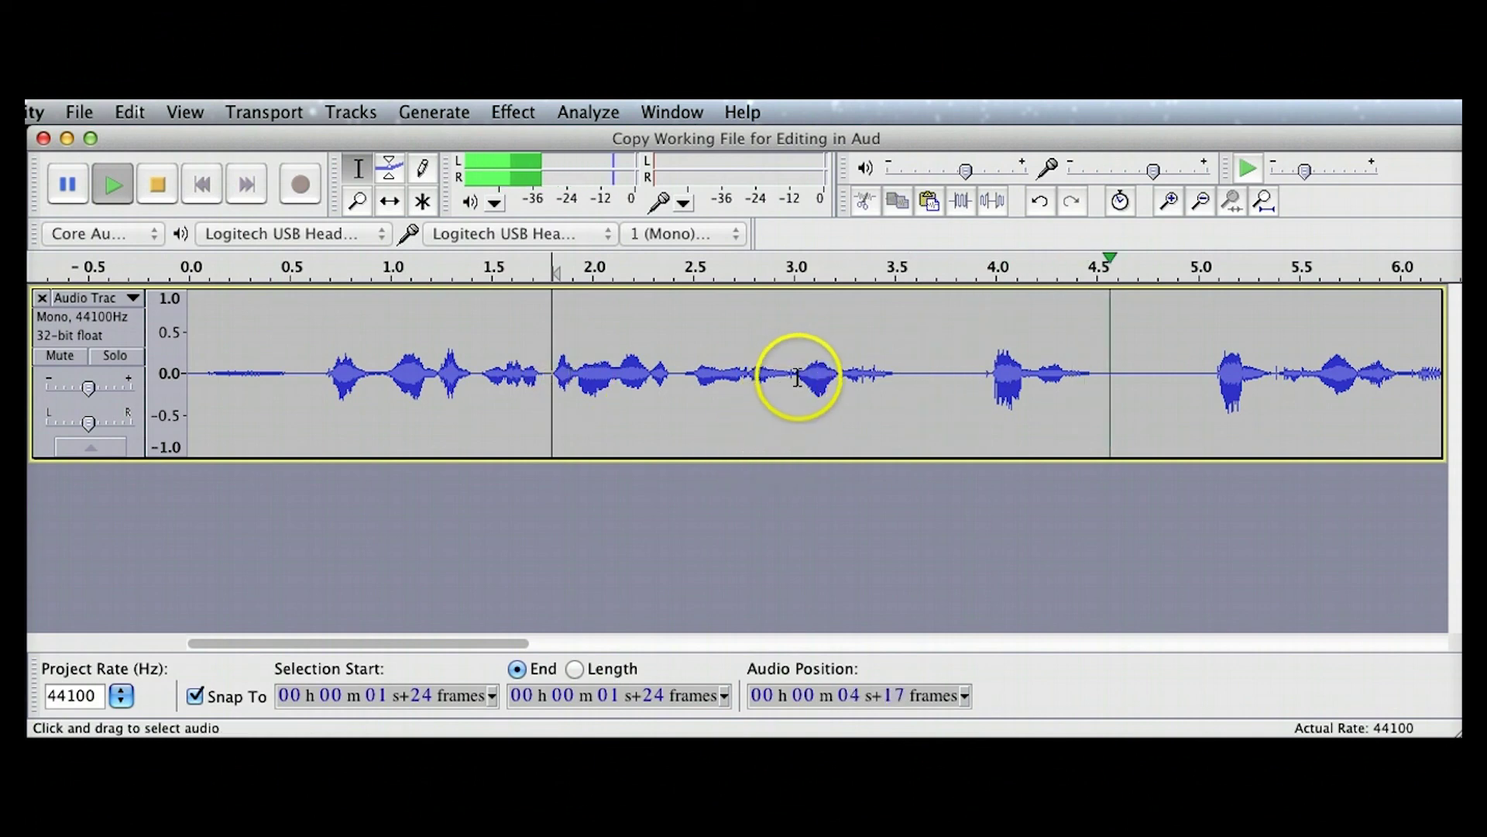
{"action": "key", "text": "space"}
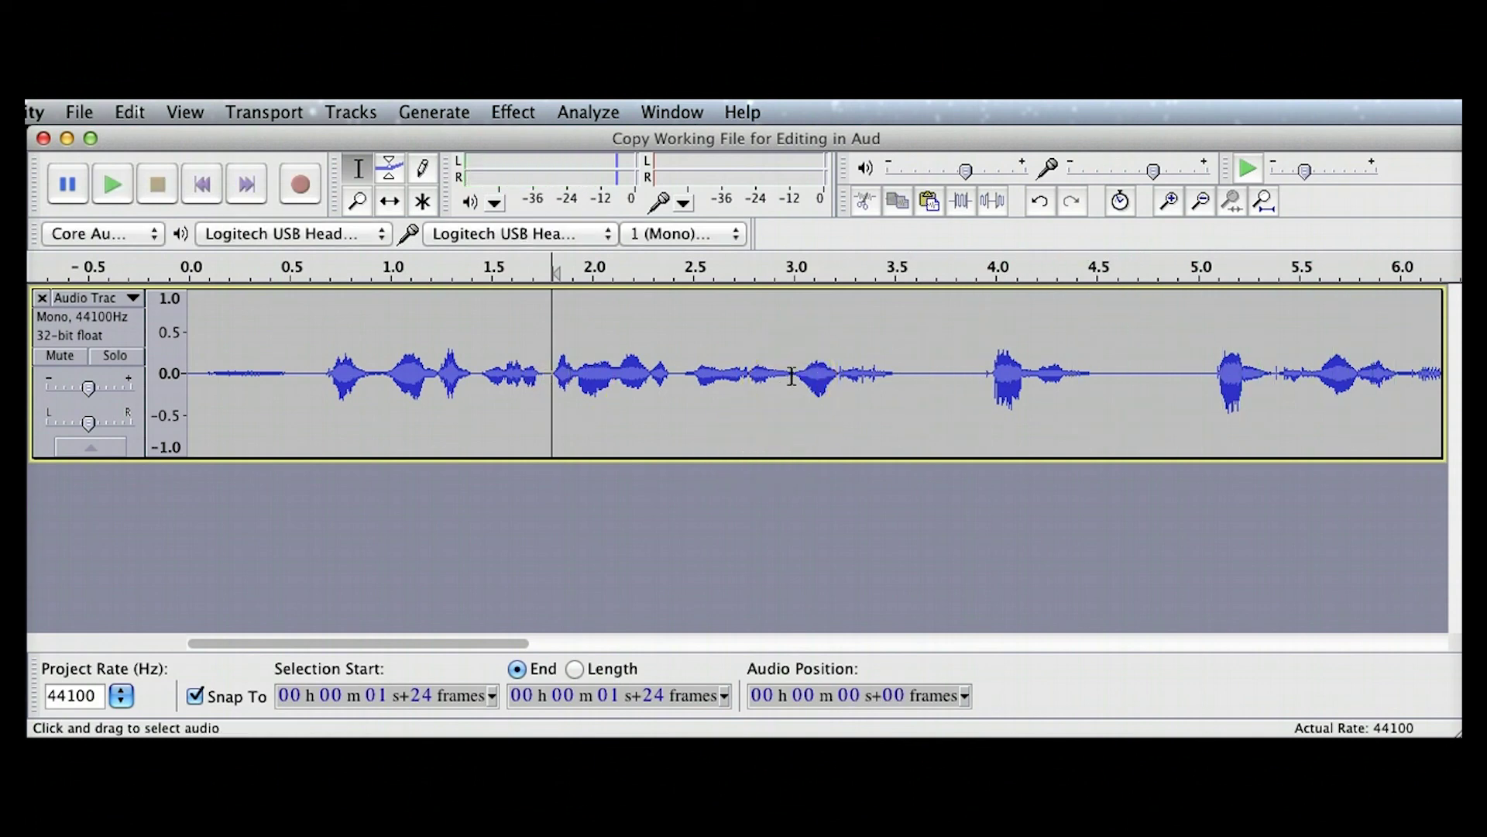
{"action": "left_click", "coordinate": [1194, 371]}
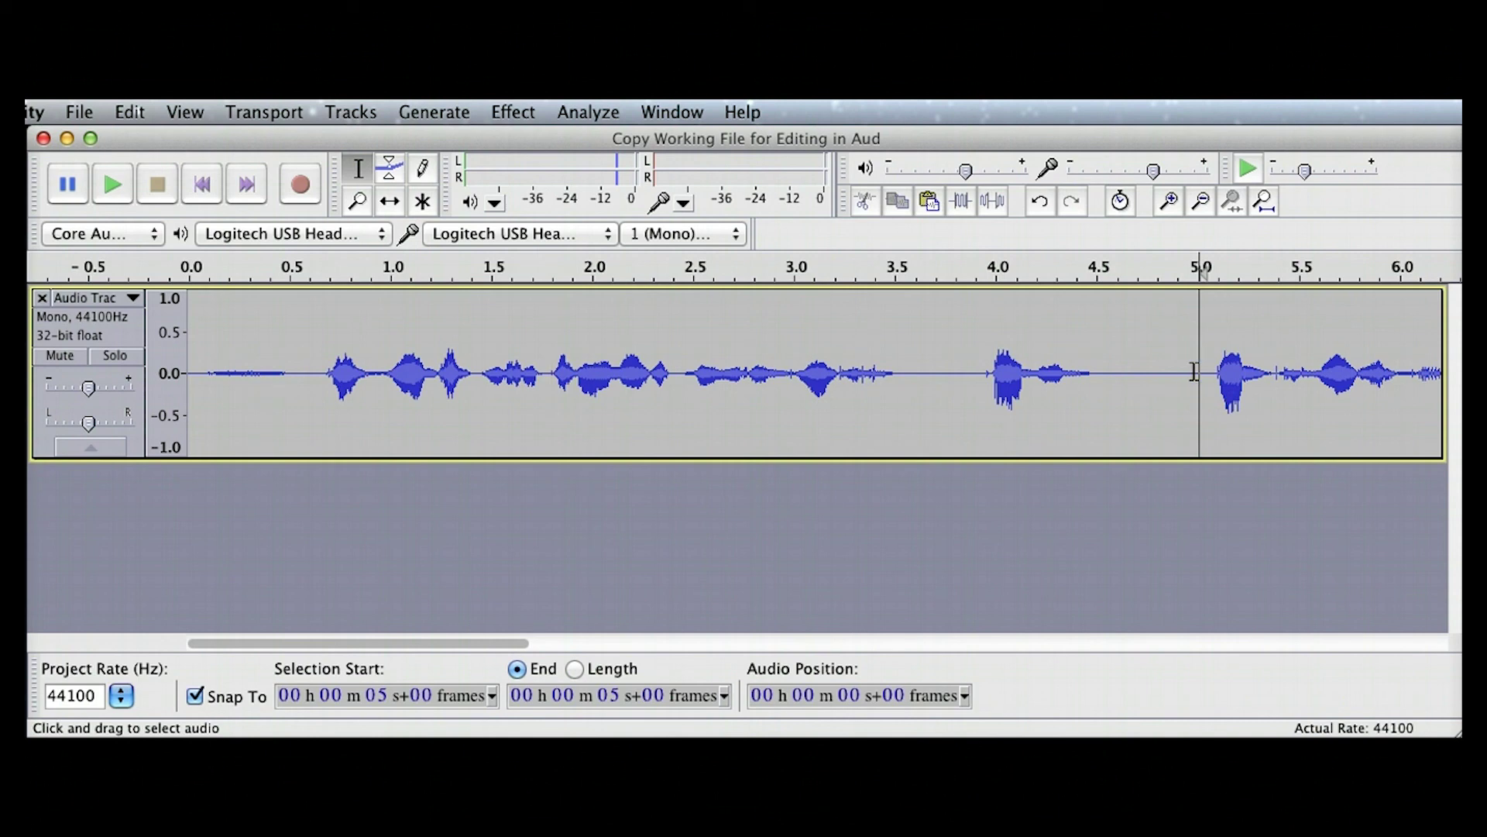
{"action": "key", "text": "space"}
{"action": "key", "text": "space"}
{"action": "left_click", "coordinate": [1210, 376]}
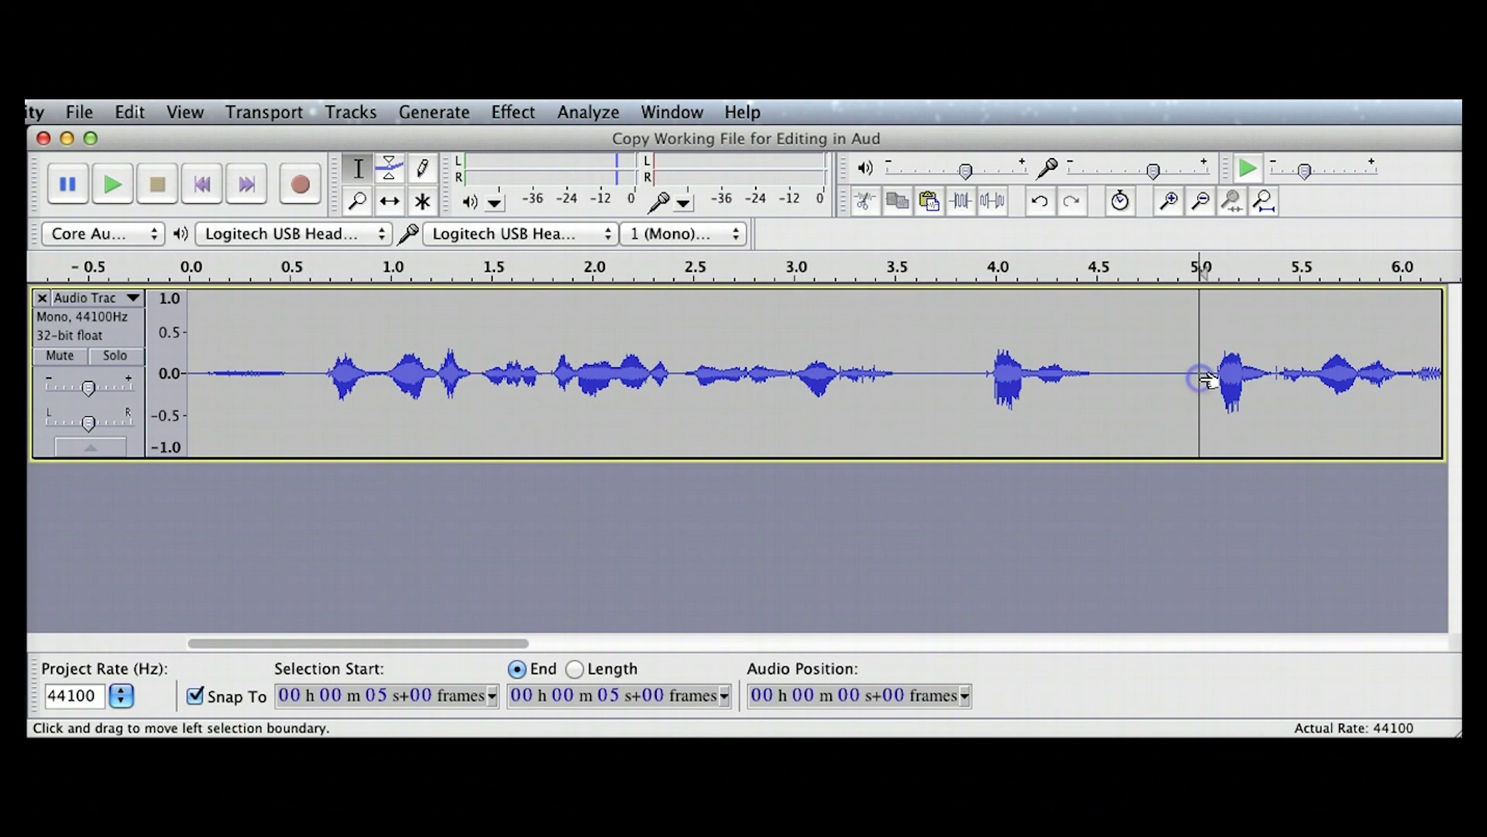
Audition the short utterance near 4 s, cut from 3 s+24 to 4 s+26 frames, and play back the join from 2 s+14 frames
{"action": "left_click", "coordinate": [929, 373]}
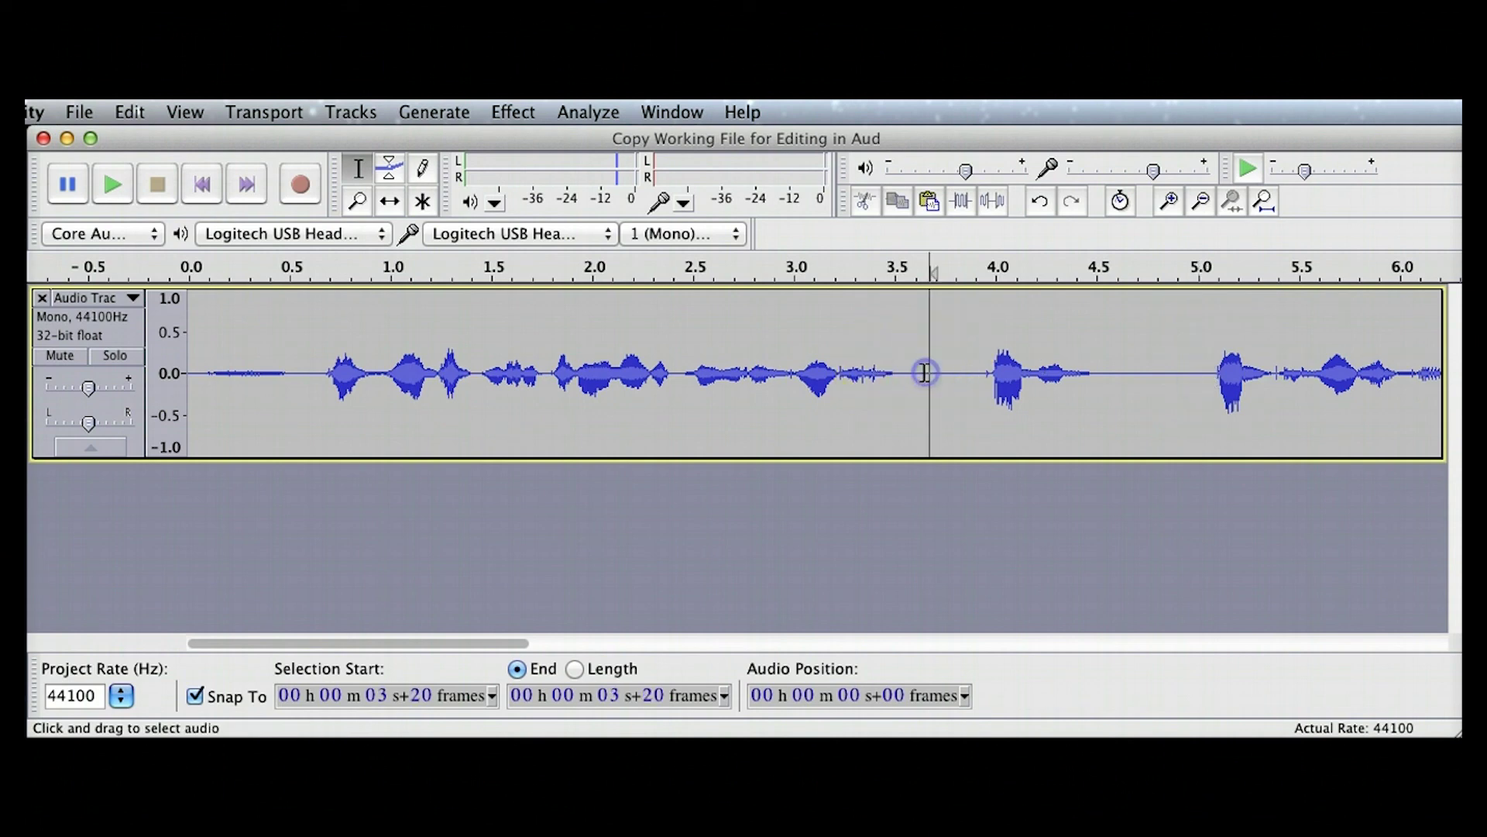
{"action": "key", "text": "space"}
{"action": "key", "text": "space"}
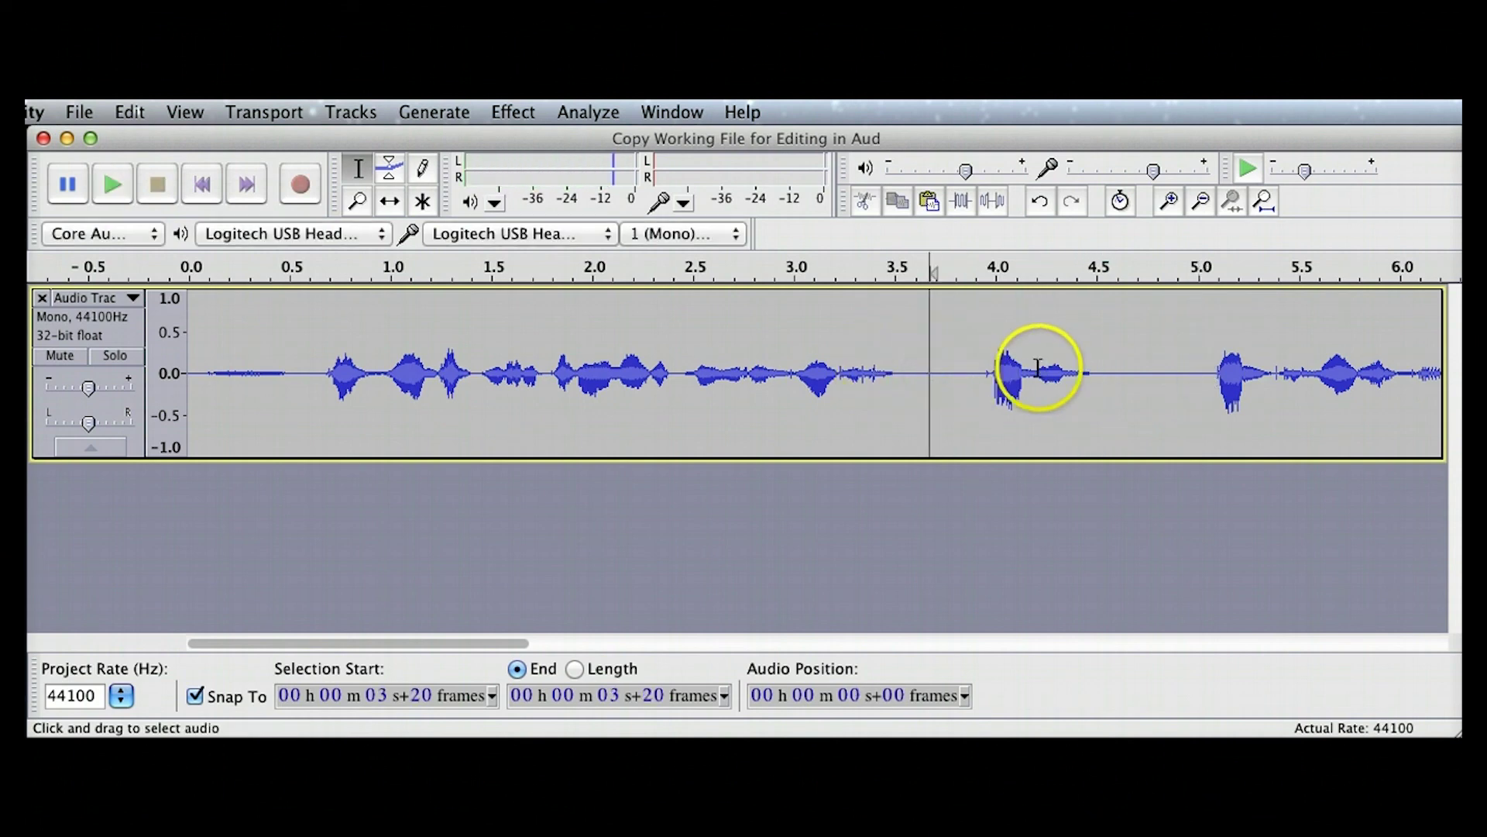
{"action": "left_click", "coordinate": [1169, 373]}
{"action": "left_click_drag", "start_coordinate": [1168, 373], "coordinate": [957, 370]}
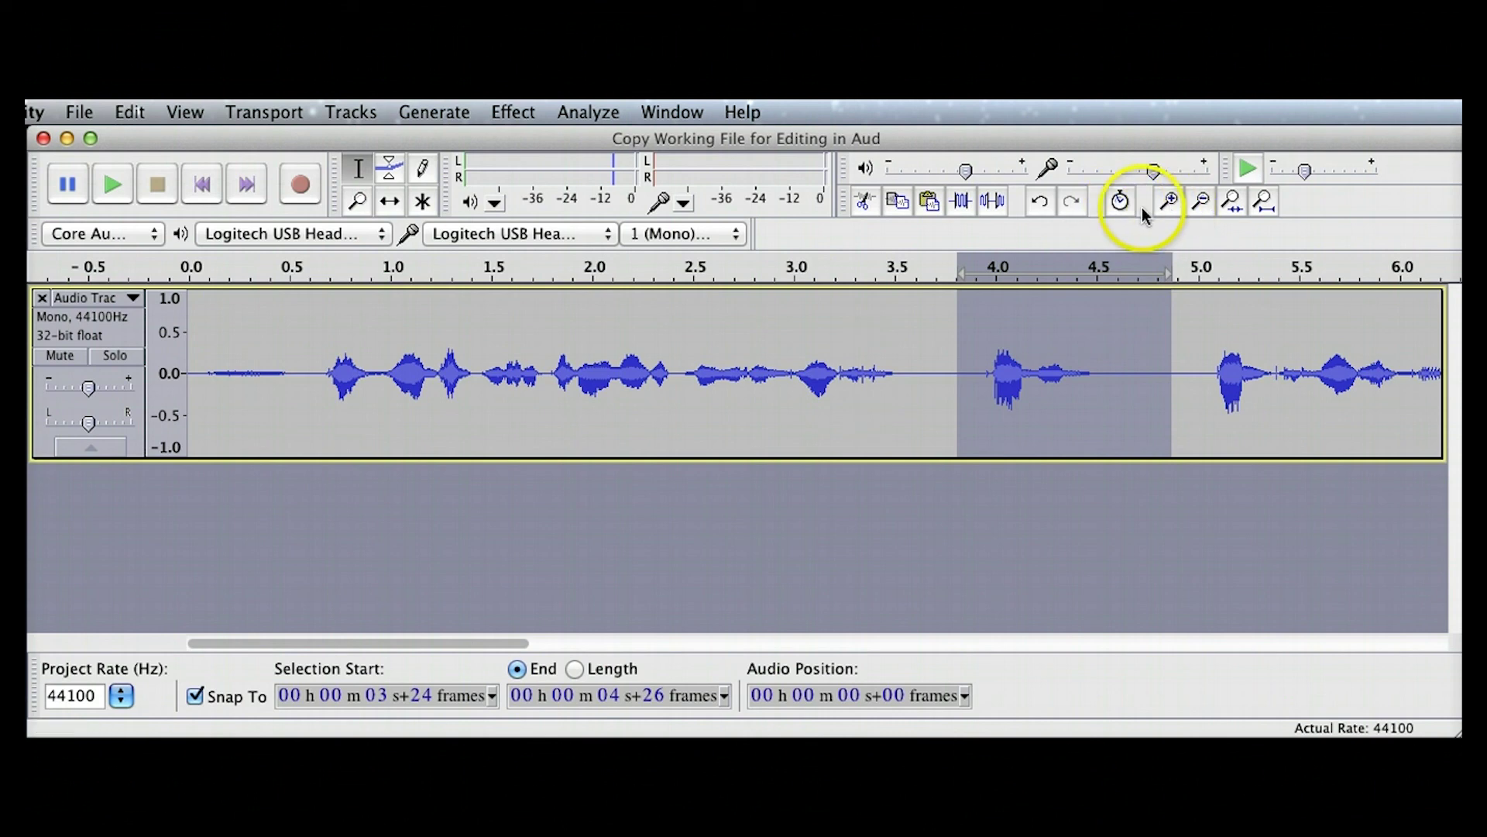
{"action": "left_click", "coordinate": [865, 208]}
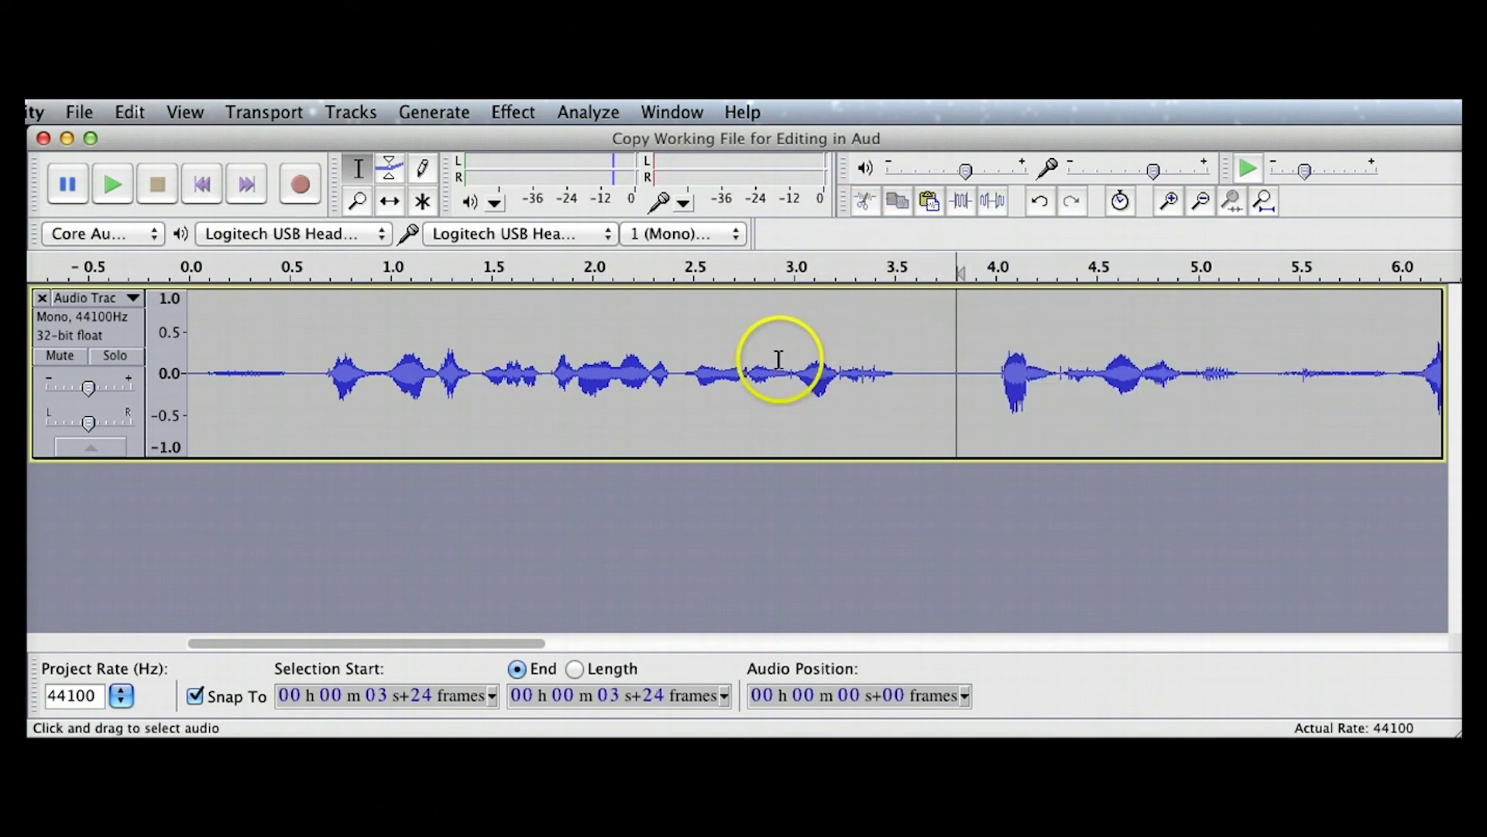
{"action": "left_click", "coordinate": [679, 378]}
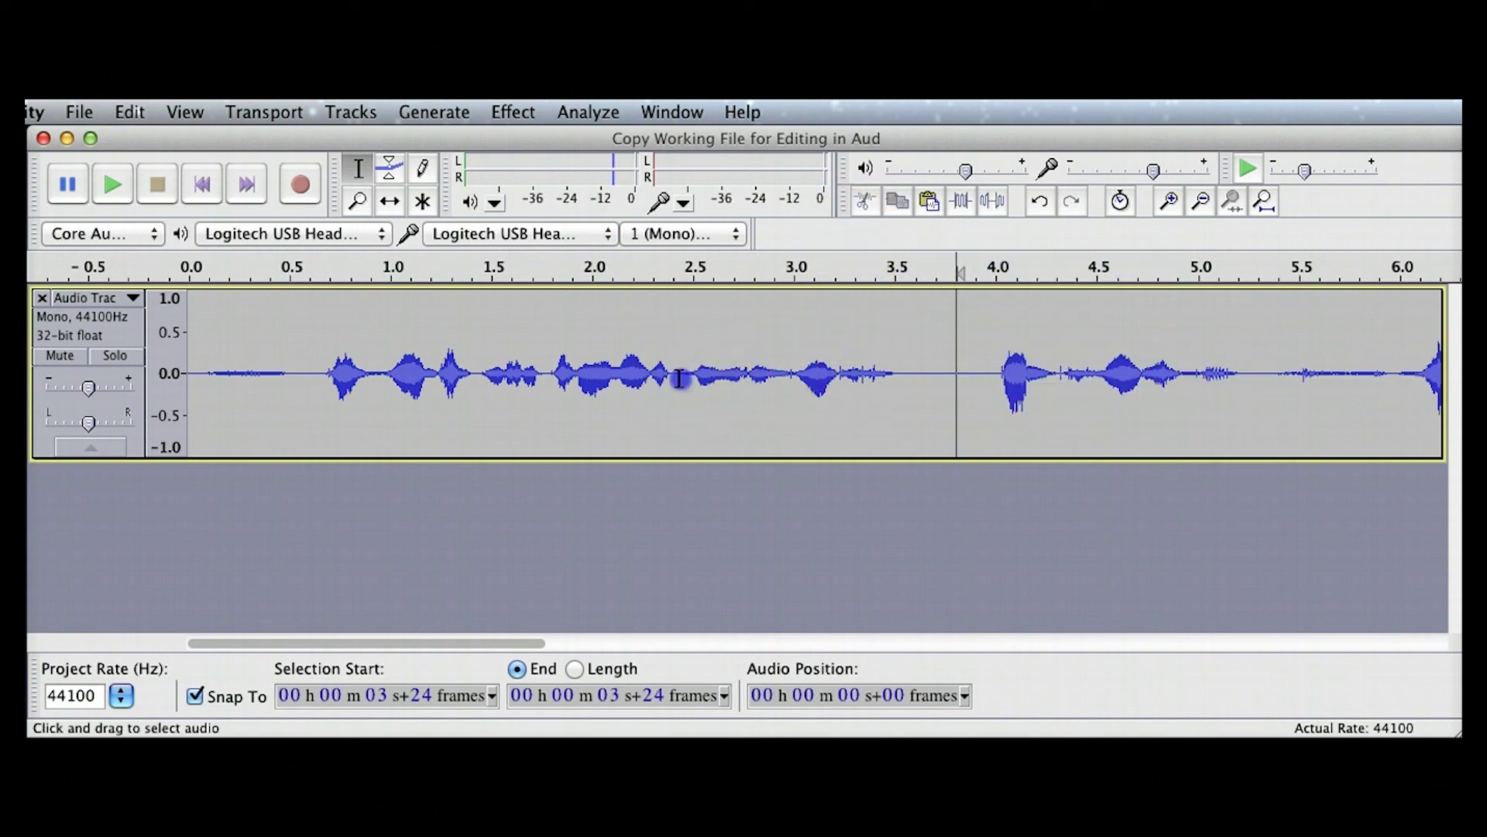
{"action": "key", "text": "space"}
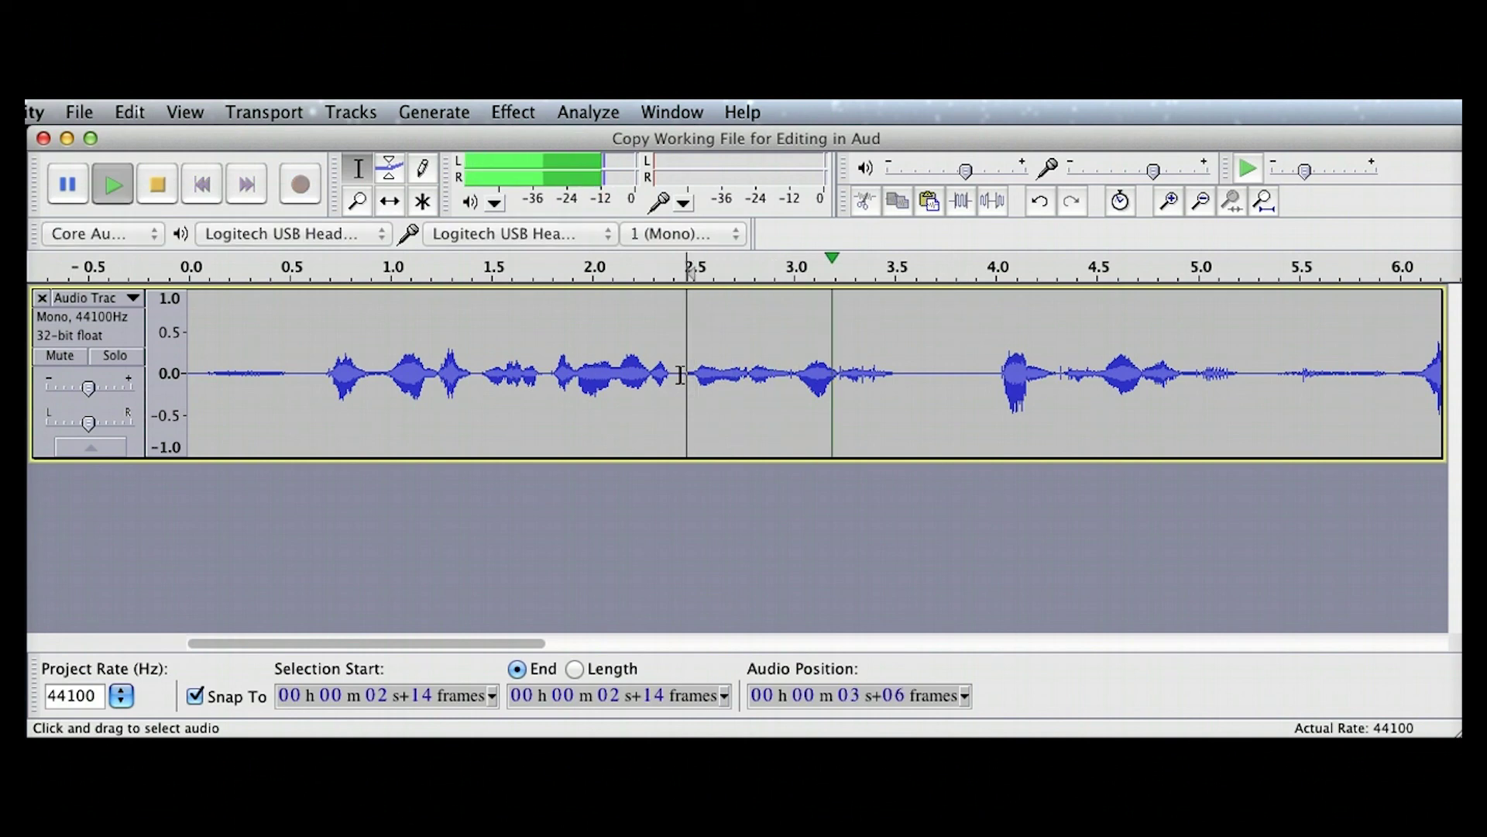
{"action": "left_click", "coordinate": [737, 355]}
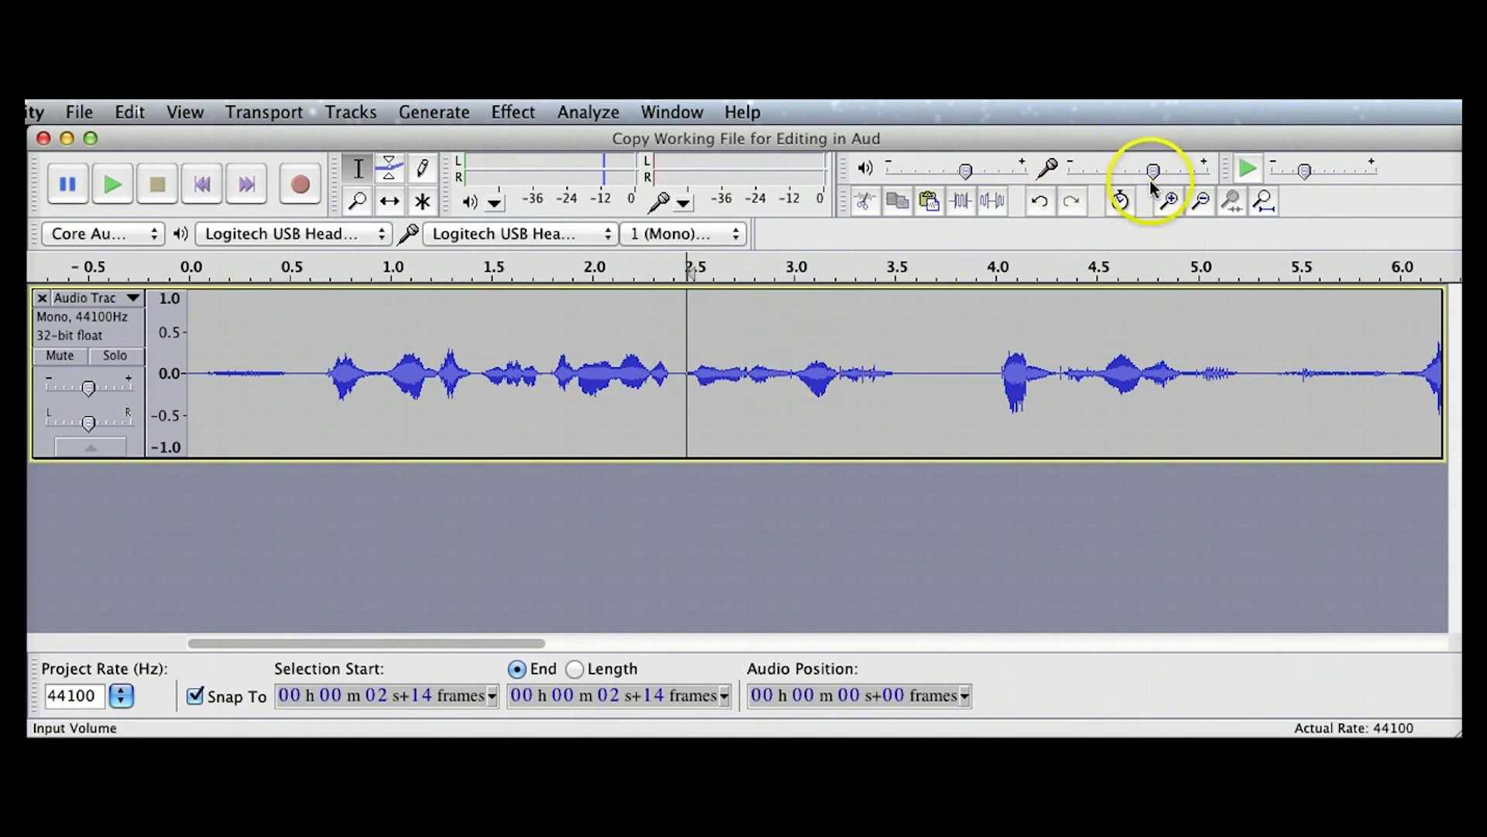
Audition the speech from 2 s+04 frames and cut the passage from 2 s+23 to 3 s+07 frames
{"action": "left_click", "coordinate": [1171, 203]}
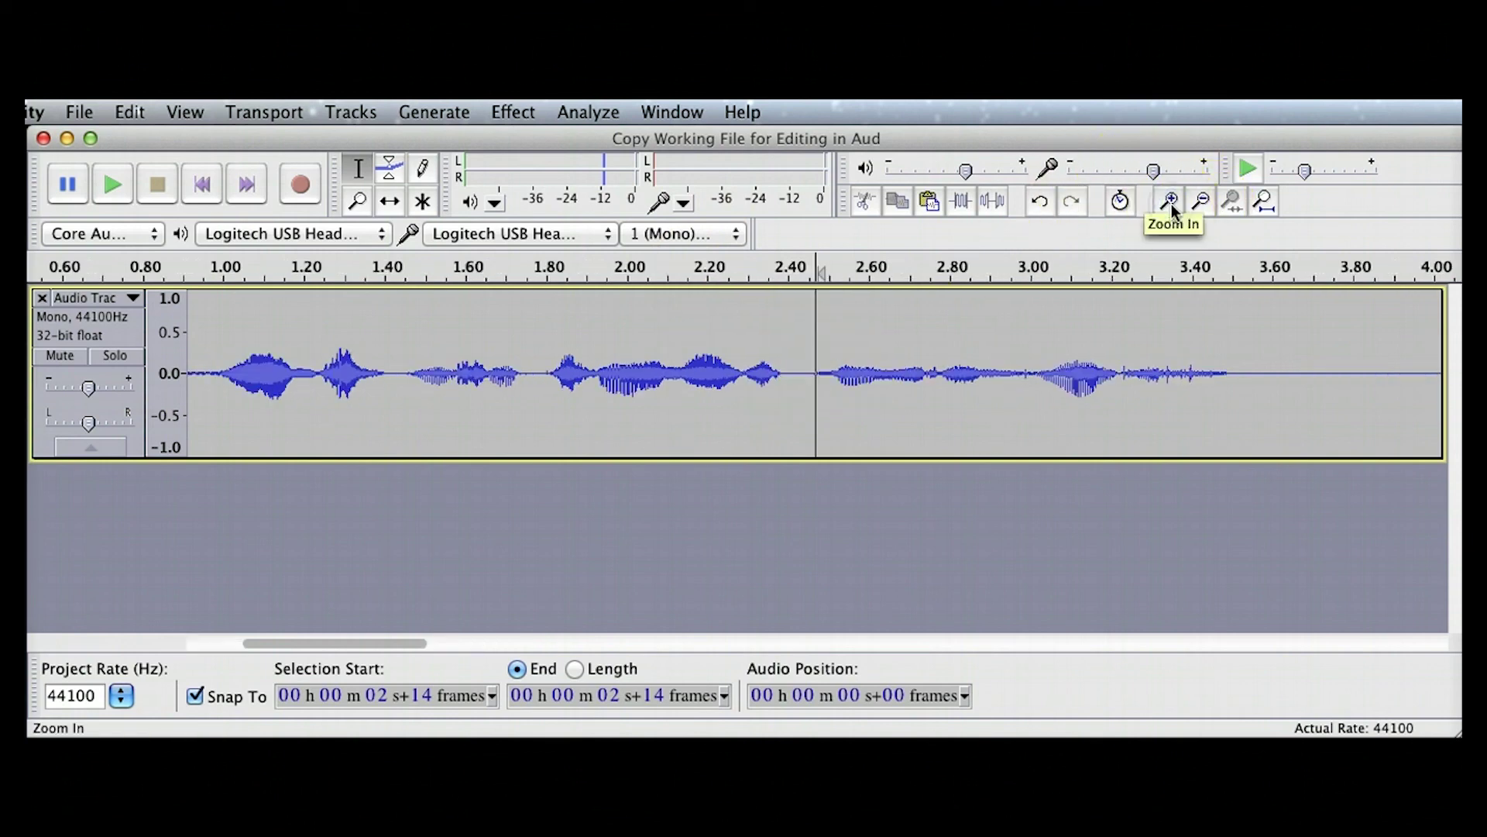
{"action": "left_click", "coordinate": [1171, 203]}
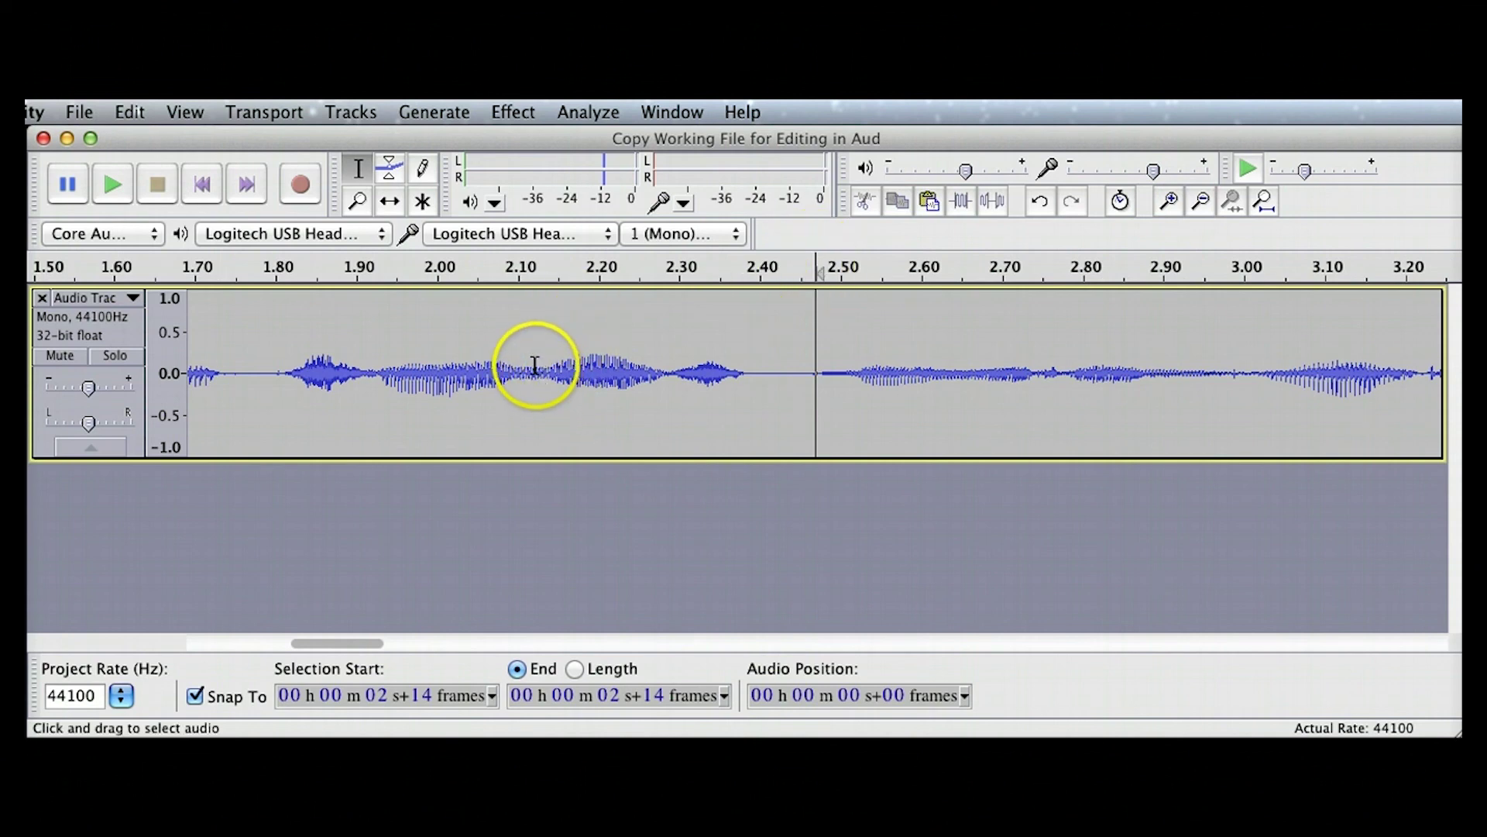
{"action": "left_click", "coordinate": [537, 338]}
{"action": "key", "text": "space"}
{"action": "key", "text": "space"}
{"action": "key", "text": "space"}
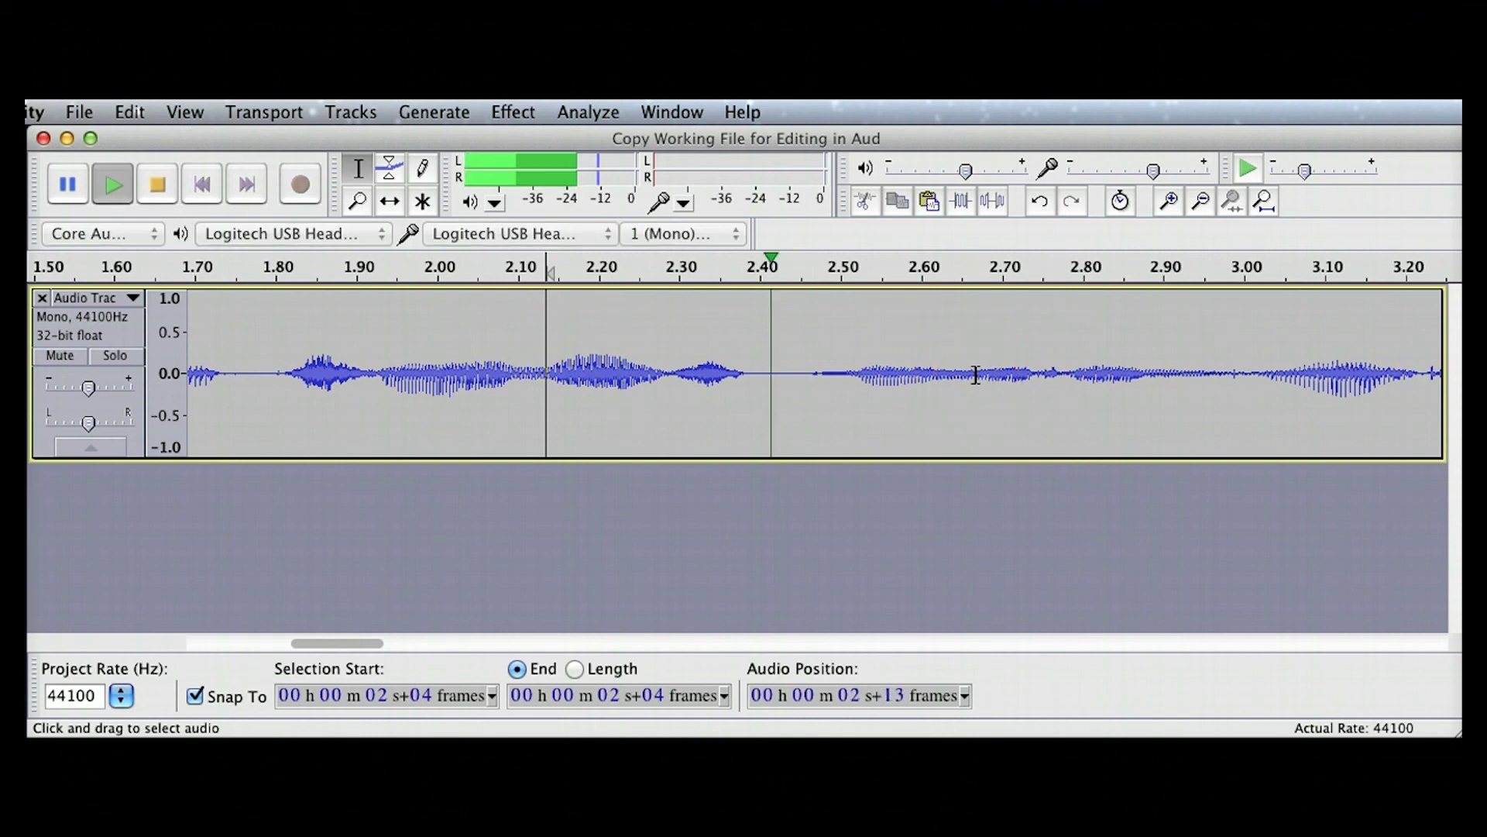
{"action": "key", "text": "space"}
{"action": "left_click", "coordinate": [1048, 375]}
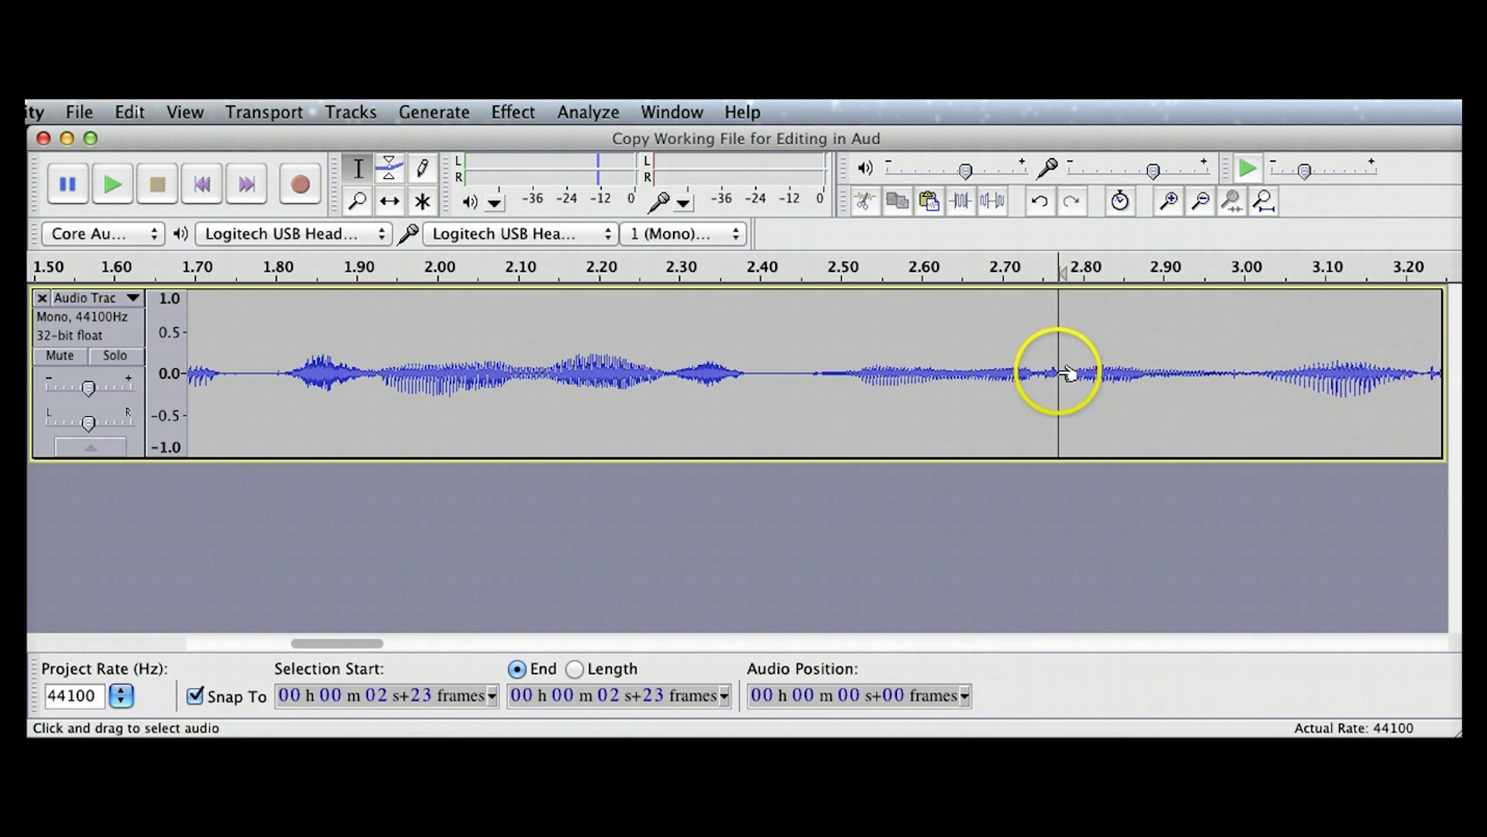
{"action": "left_click_drag", "start_coordinate": [1052, 374], "coordinate": [1433, 373]}
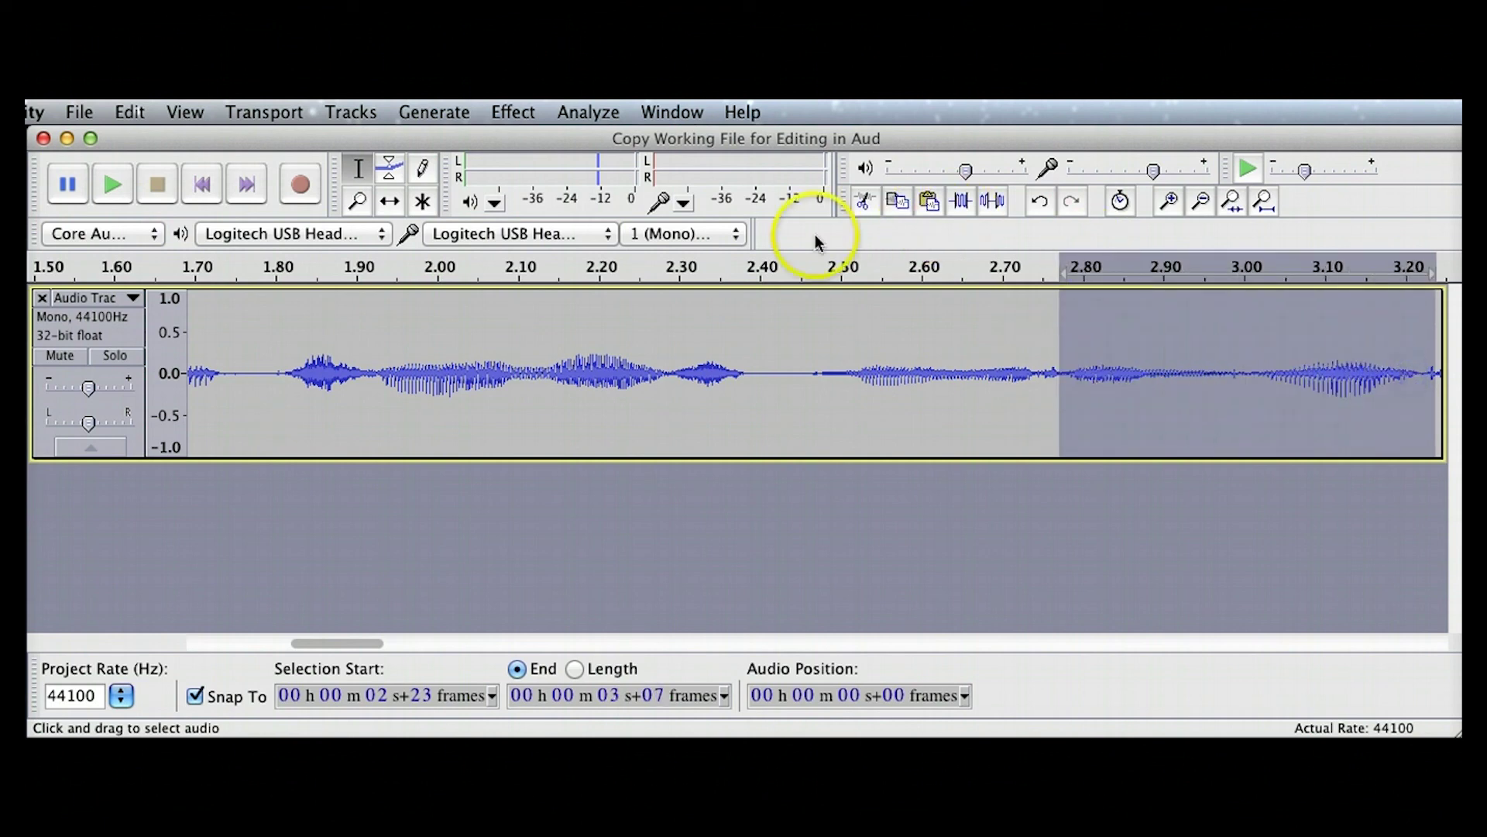
{"action": "left_click", "coordinate": [864, 203]}
{"action": "left_click", "coordinate": [908, 549]}
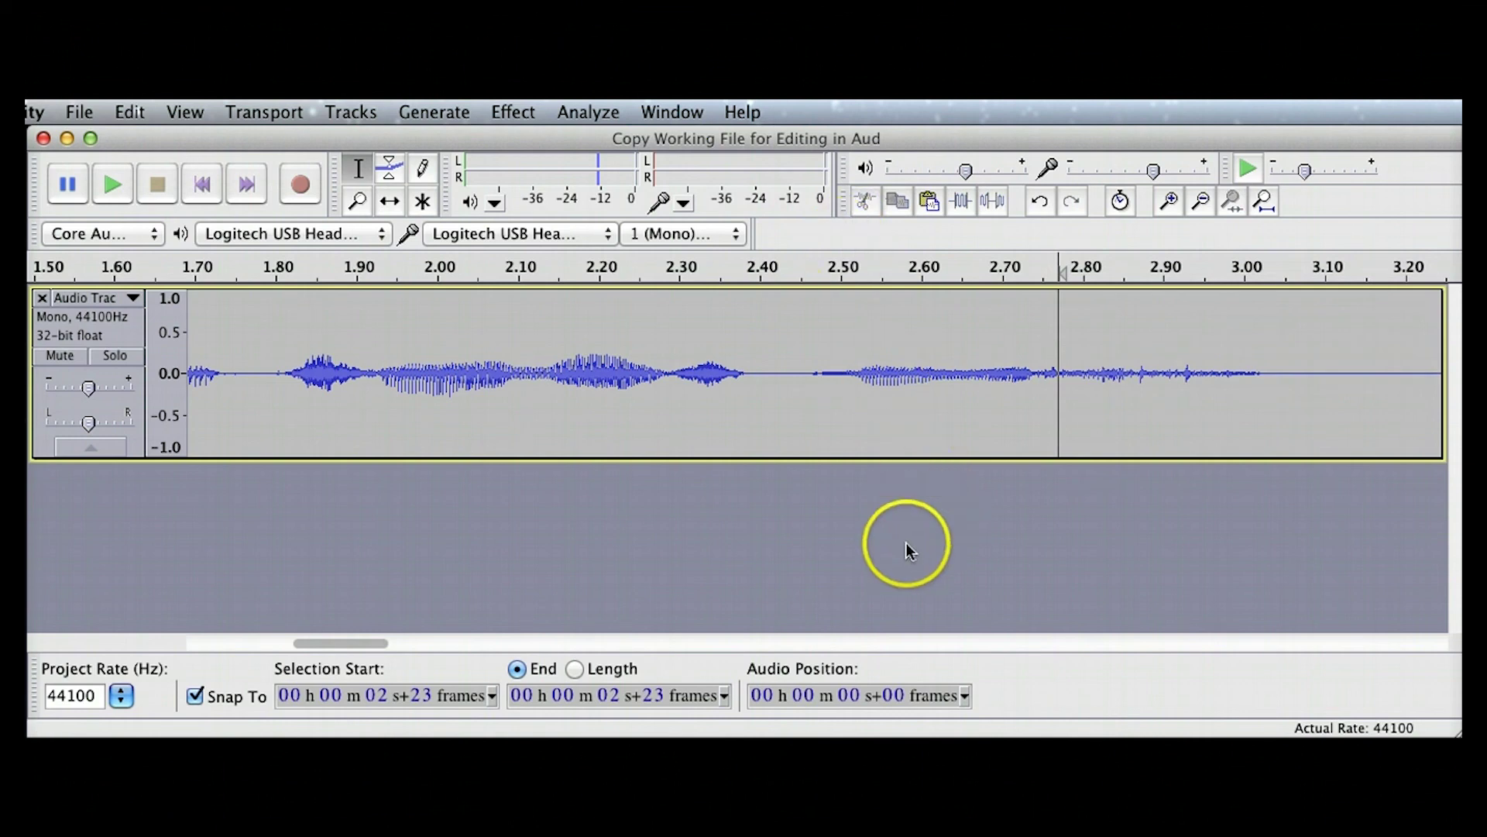
Place the cursor at 12 s+27 frames in the edited track
{"action": "left_click", "coordinate": [1201, 203]}
{"action": "left_click", "coordinate": [1201, 203]}
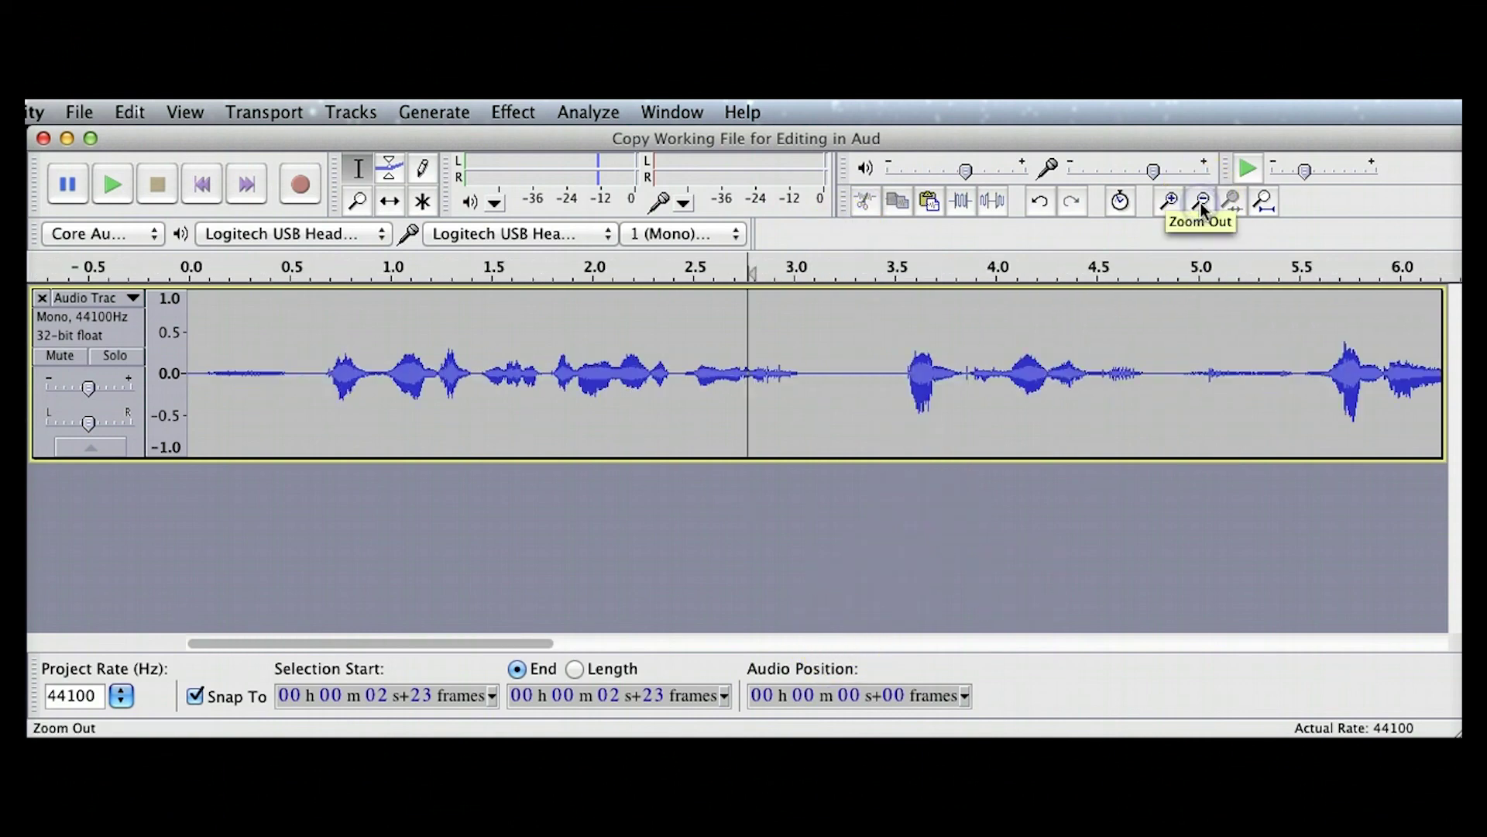
{"action": "left_click", "coordinate": [1201, 203]}
{"action": "left_click", "coordinate": [1201, 202]}
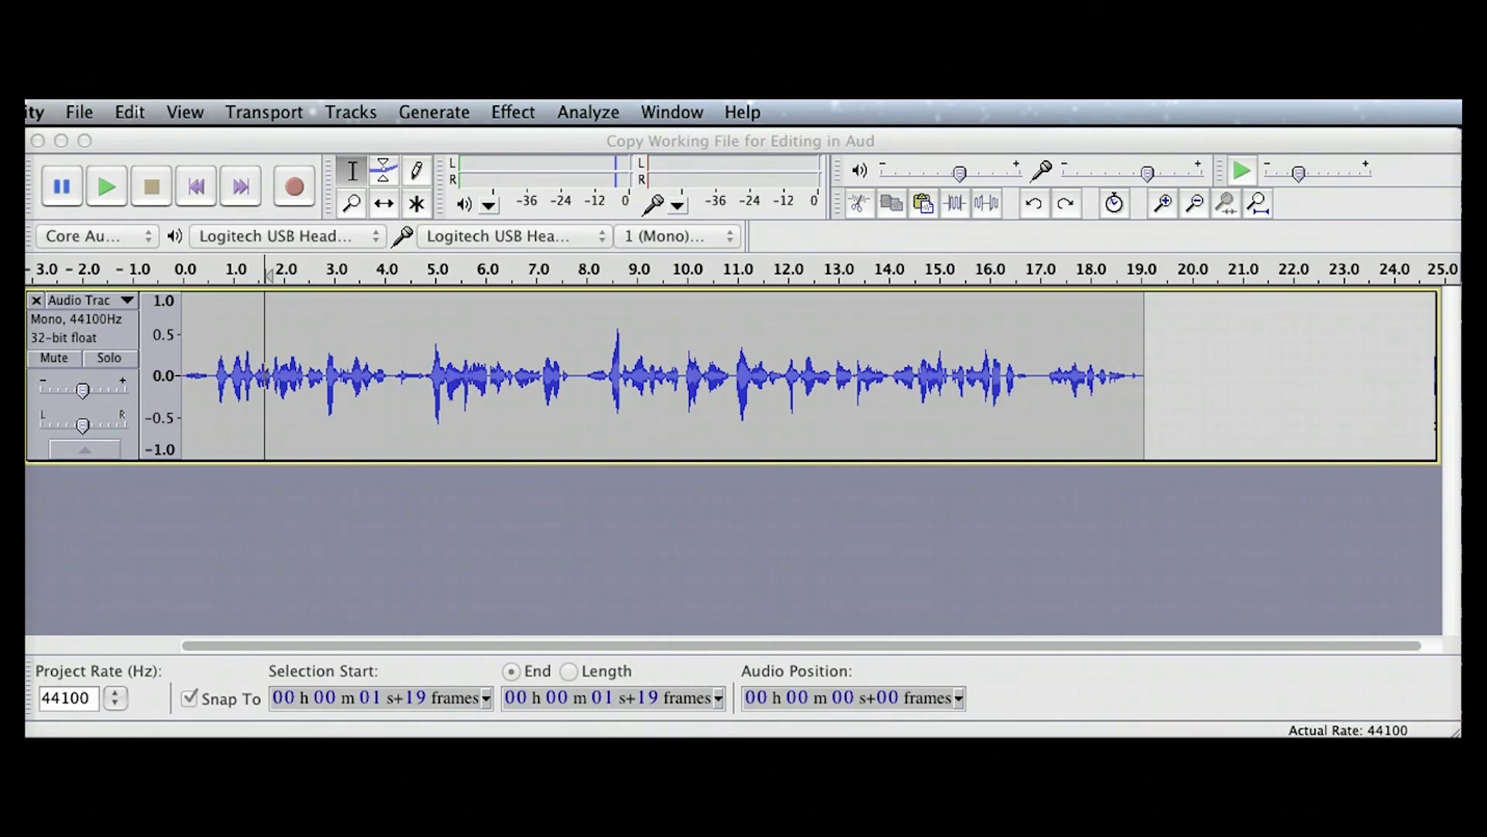
{"action": "left_click", "coordinate": [682, 378]}
{"action": "left_click", "coordinate": [834, 371]}
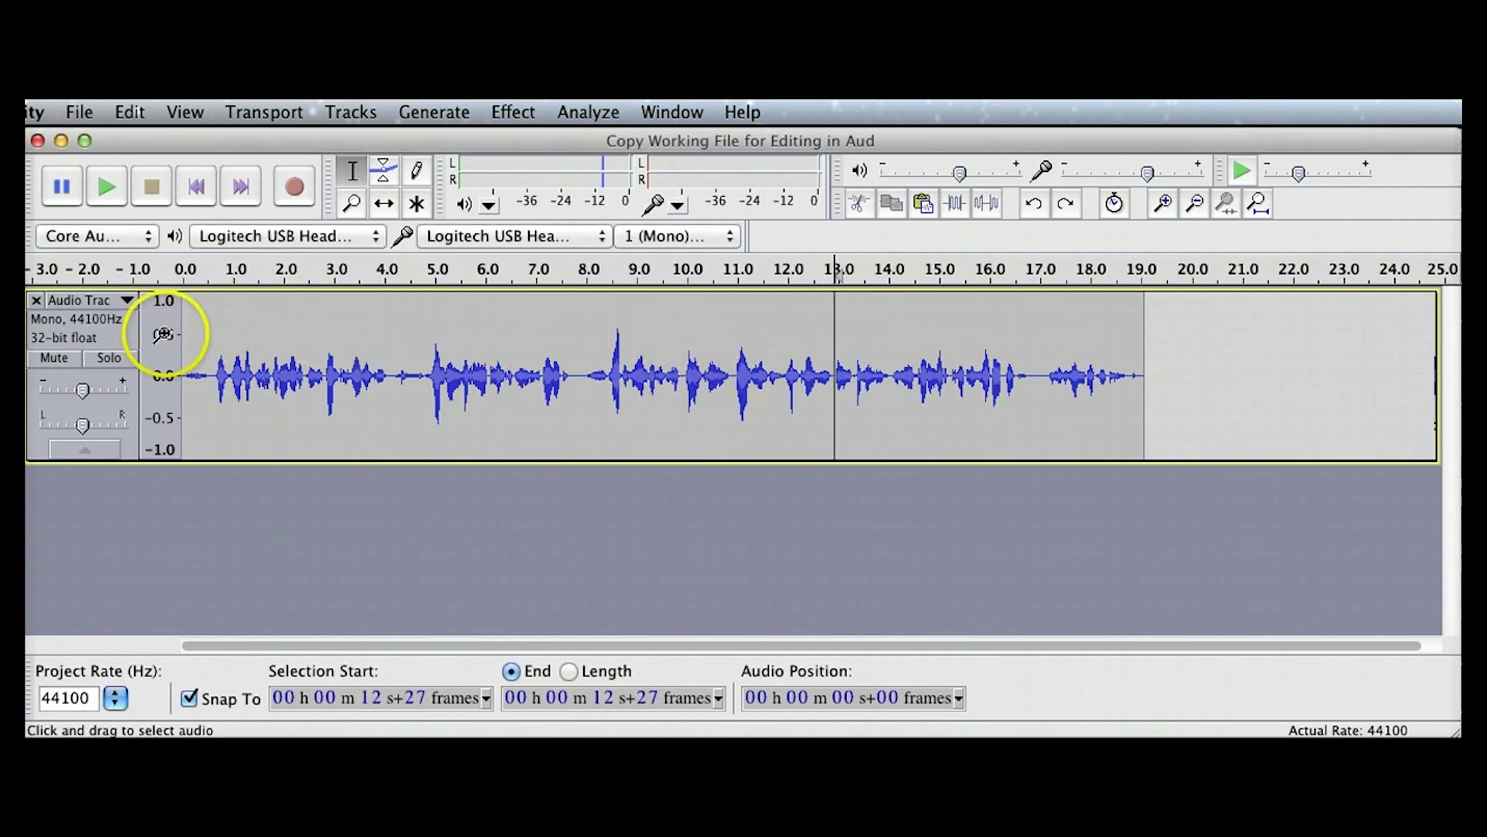
Mute the edited track and record a short voice clip on a second track starting at the cursor position
{"action": "left_click", "coordinate": [48, 363]}
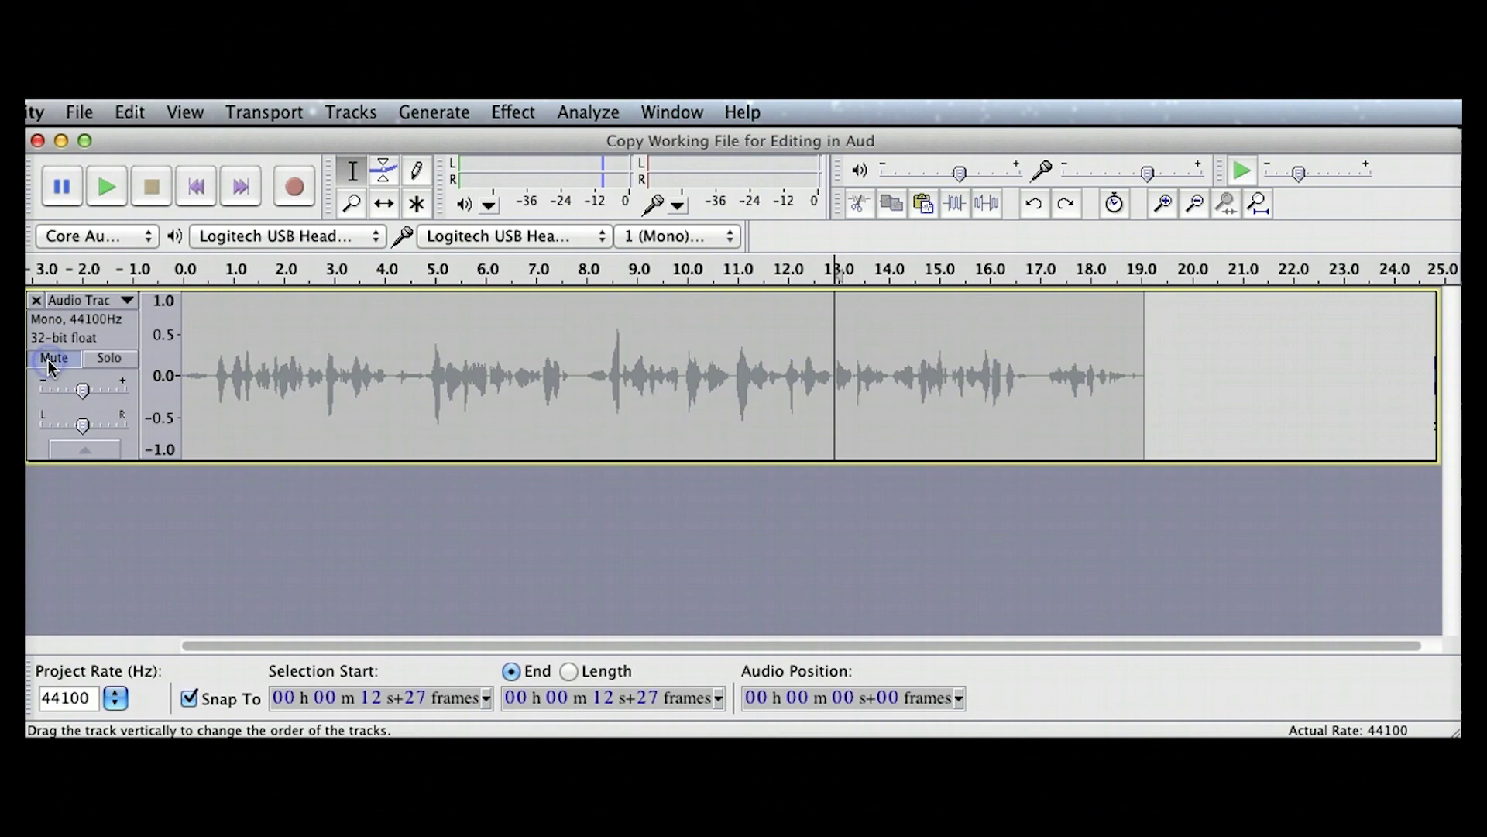
{"action": "left_click", "coordinate": [48, 387]}
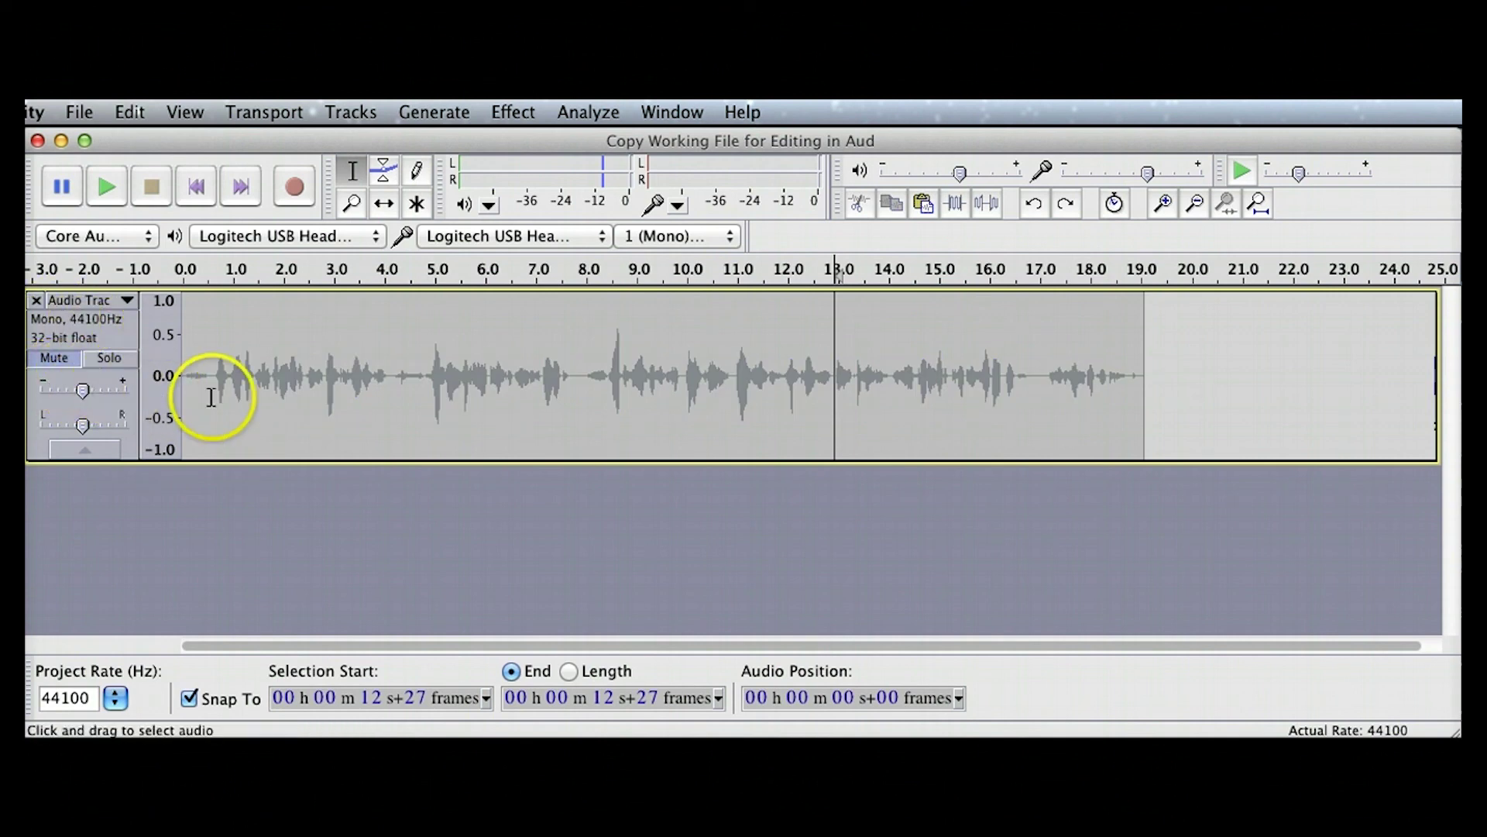
{"action": "left_click", "coordinate": [292, 189]}
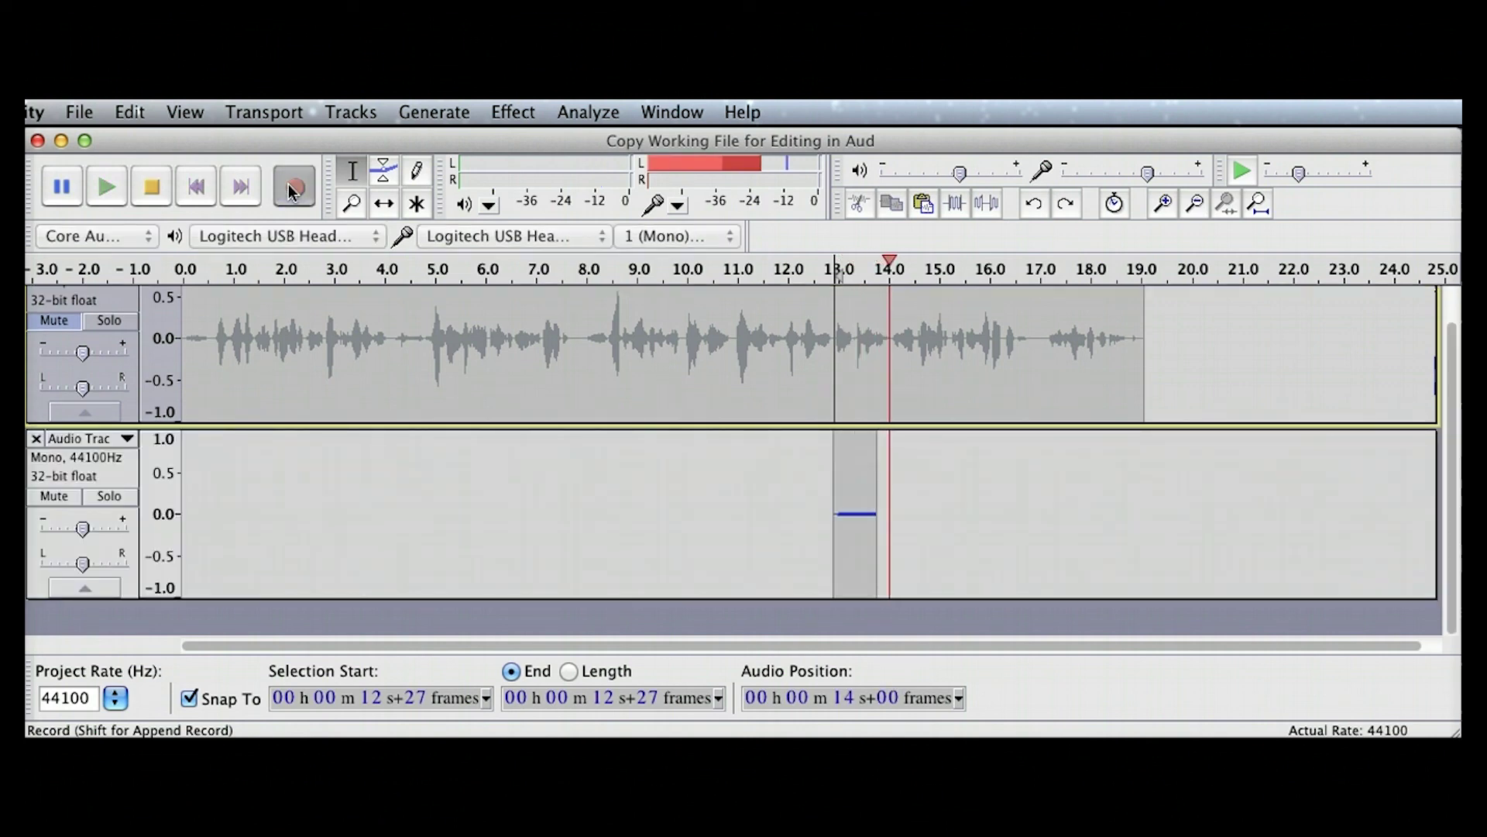
{"action": "left_click", "coordinate": [153, 190]}
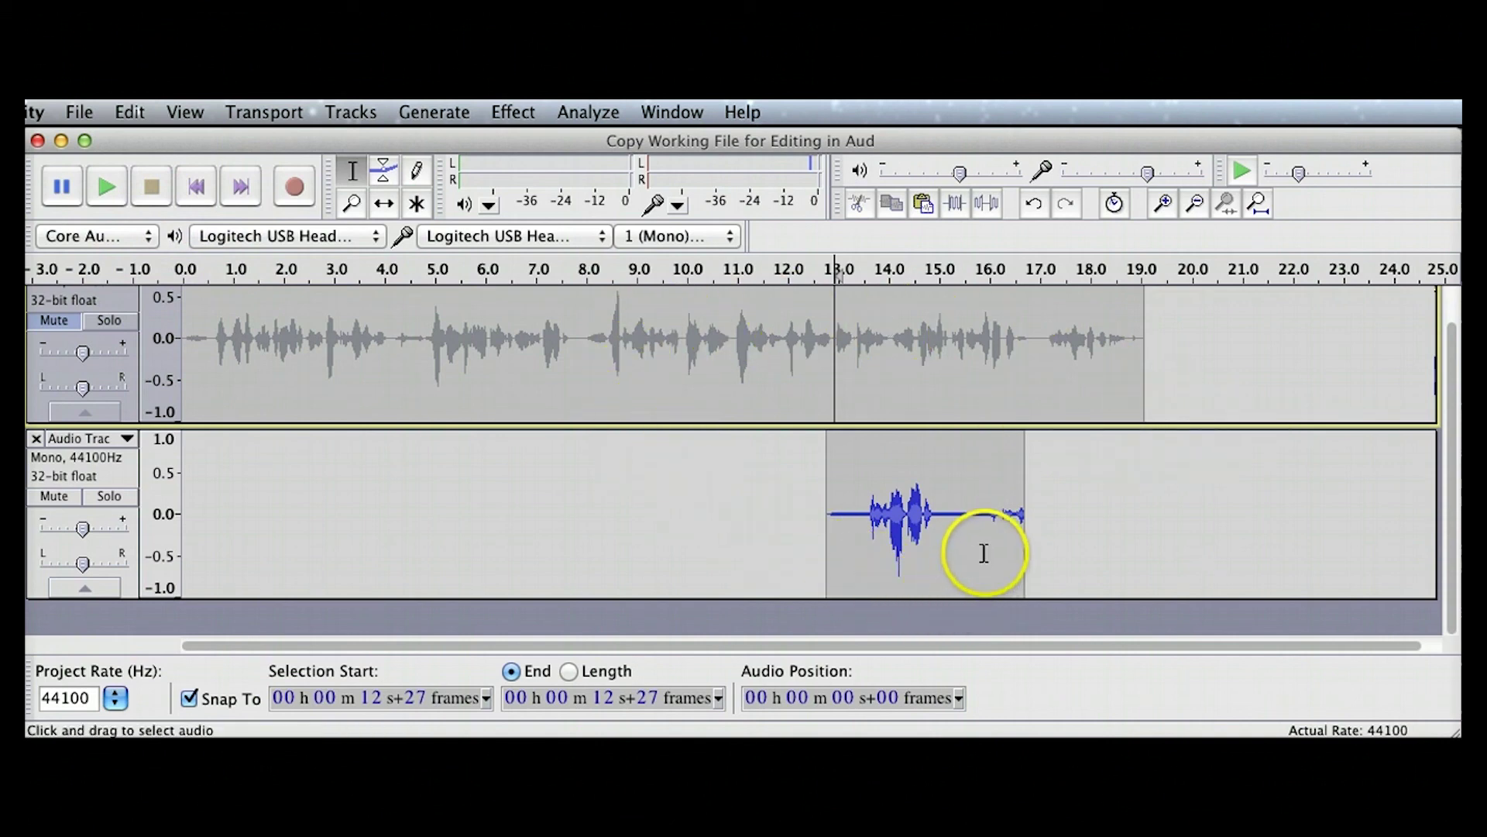
Capture a noise profile for Noise Removal from the second track's silence between 15 s+03 and 15 s+27 frames
{"action": "left_click", "coordinate": [898, 534]}
{"action": "left_click_drag", "start_coordinate": [945, 514], "coordinate": [984, 515]}
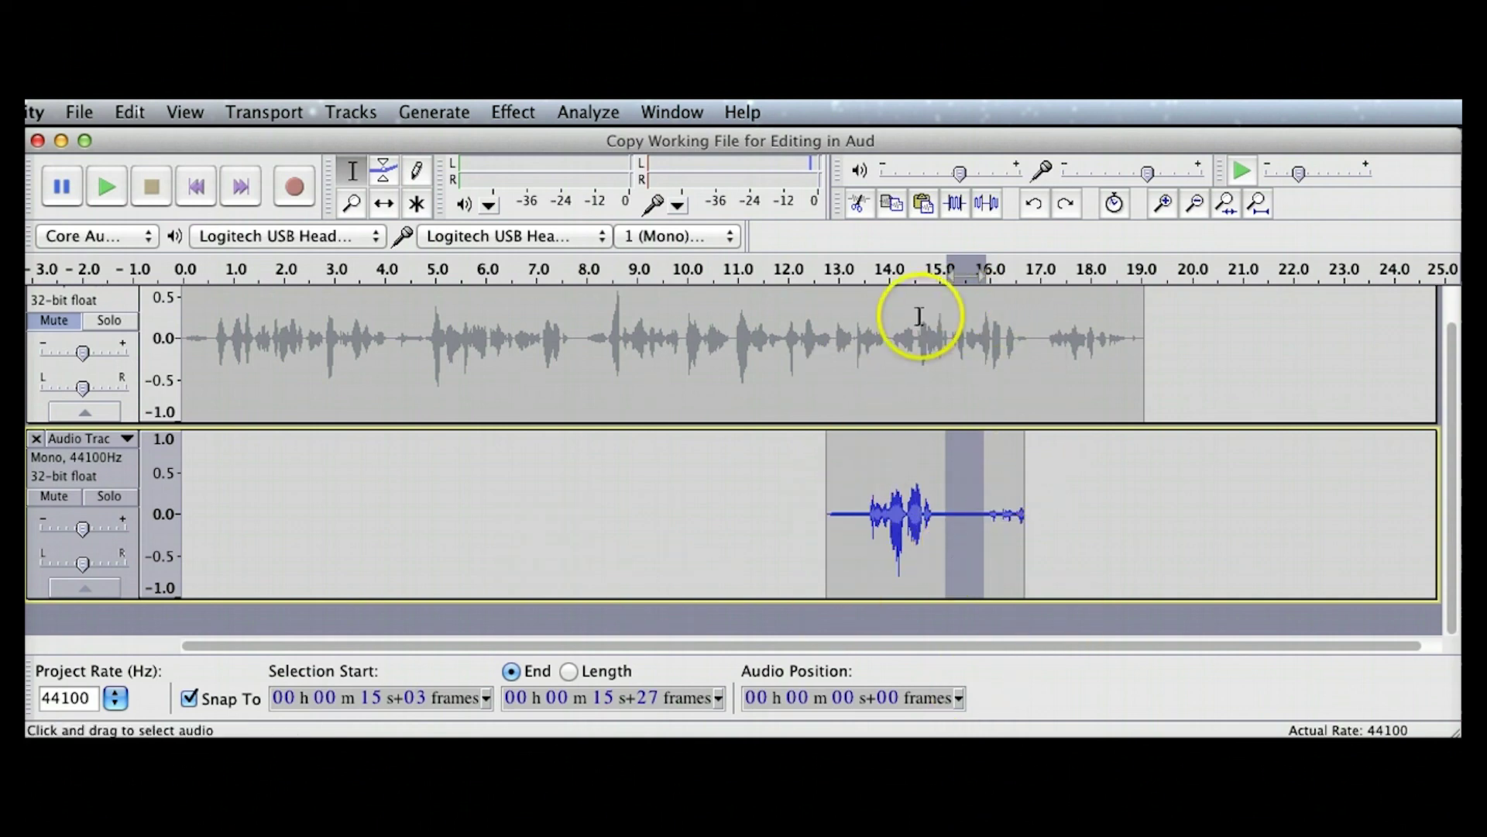
{"action": "left_click", "coordinate": [515, 114]}
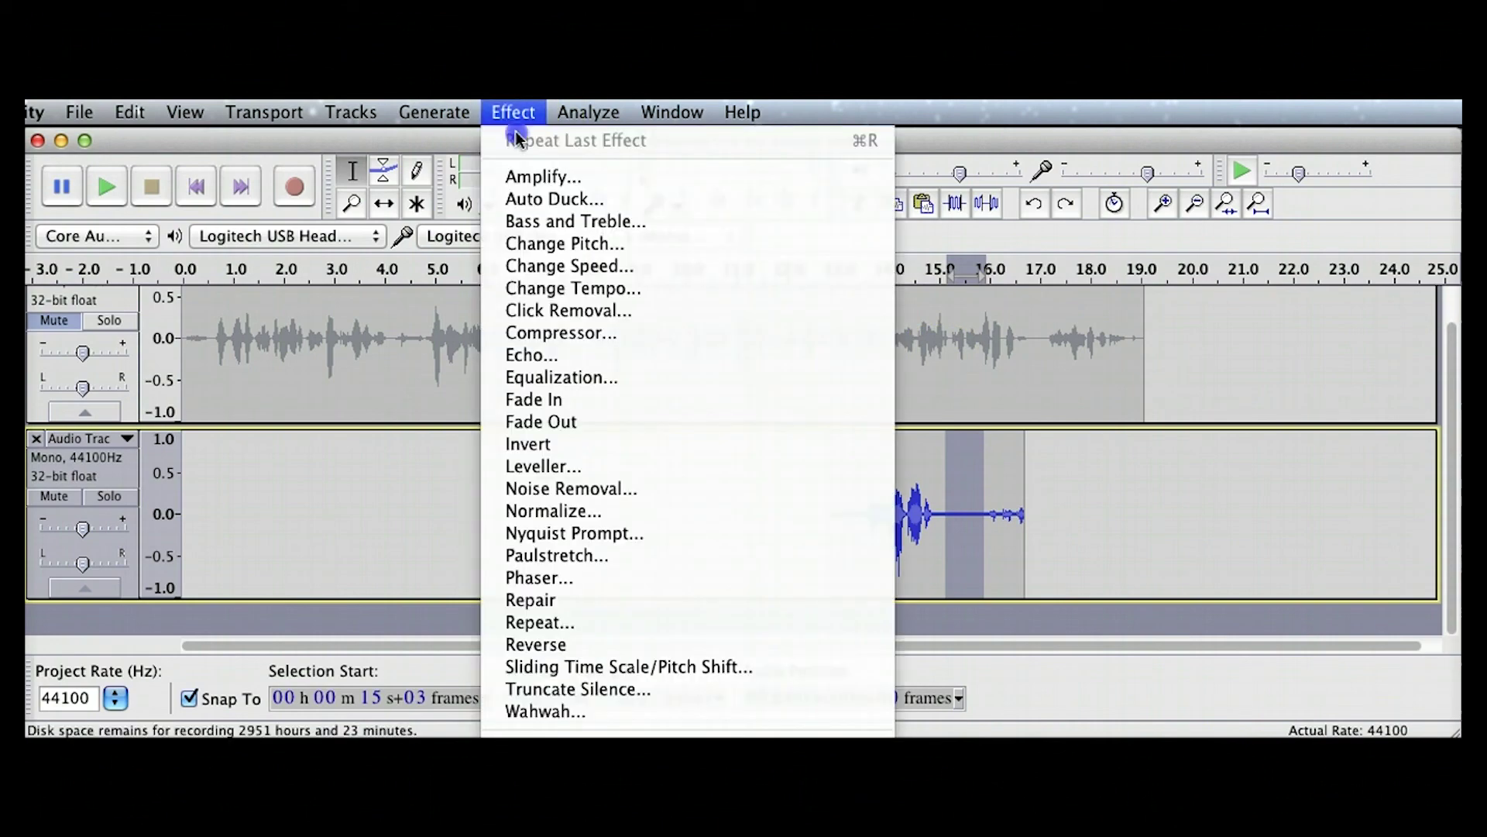
{"action": "left_click", "coordinate": [606, 490]}
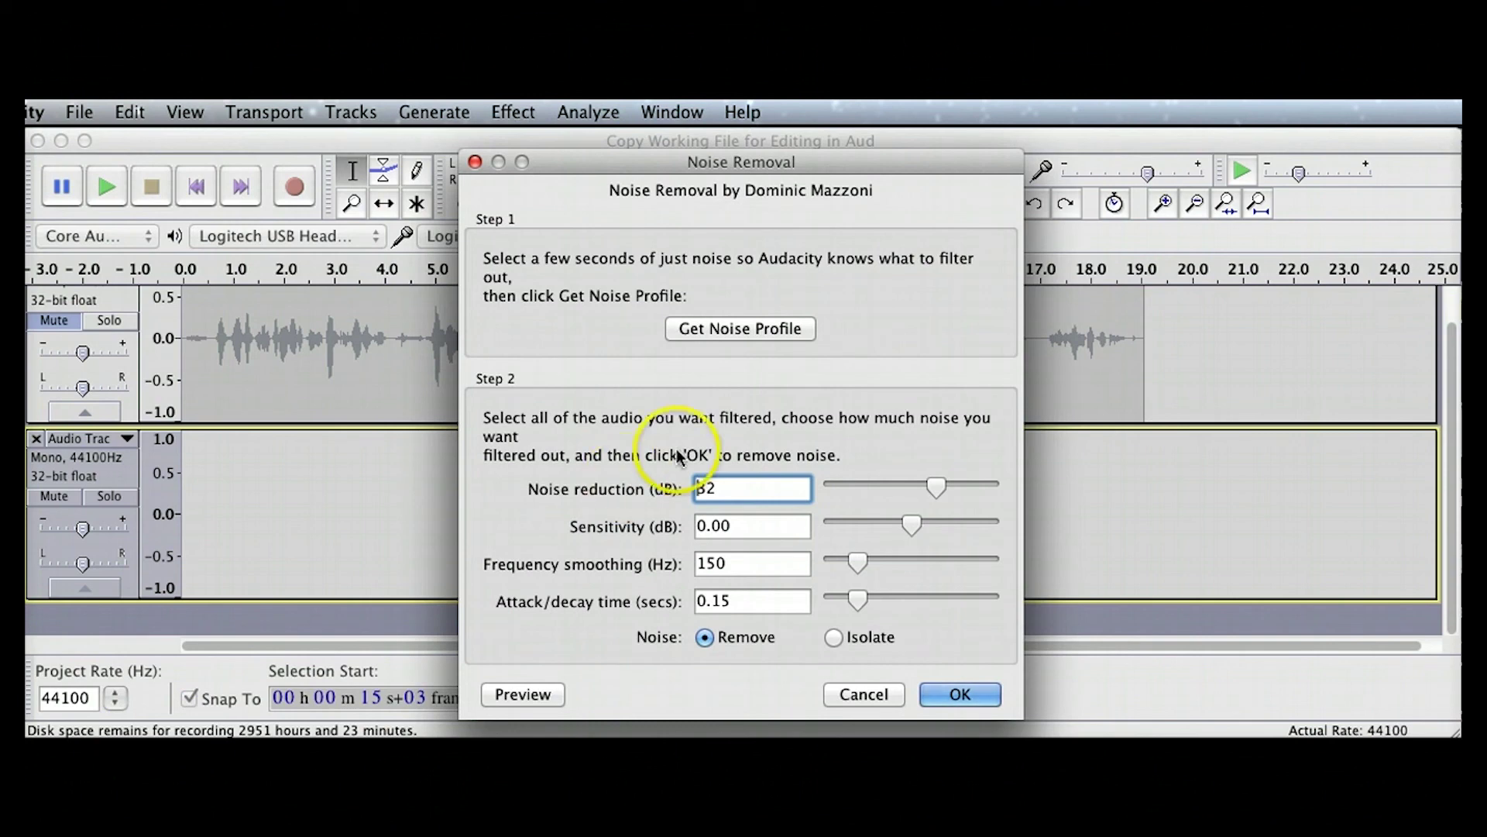
{"action": "left_click", "coordinate": [762, 329]}
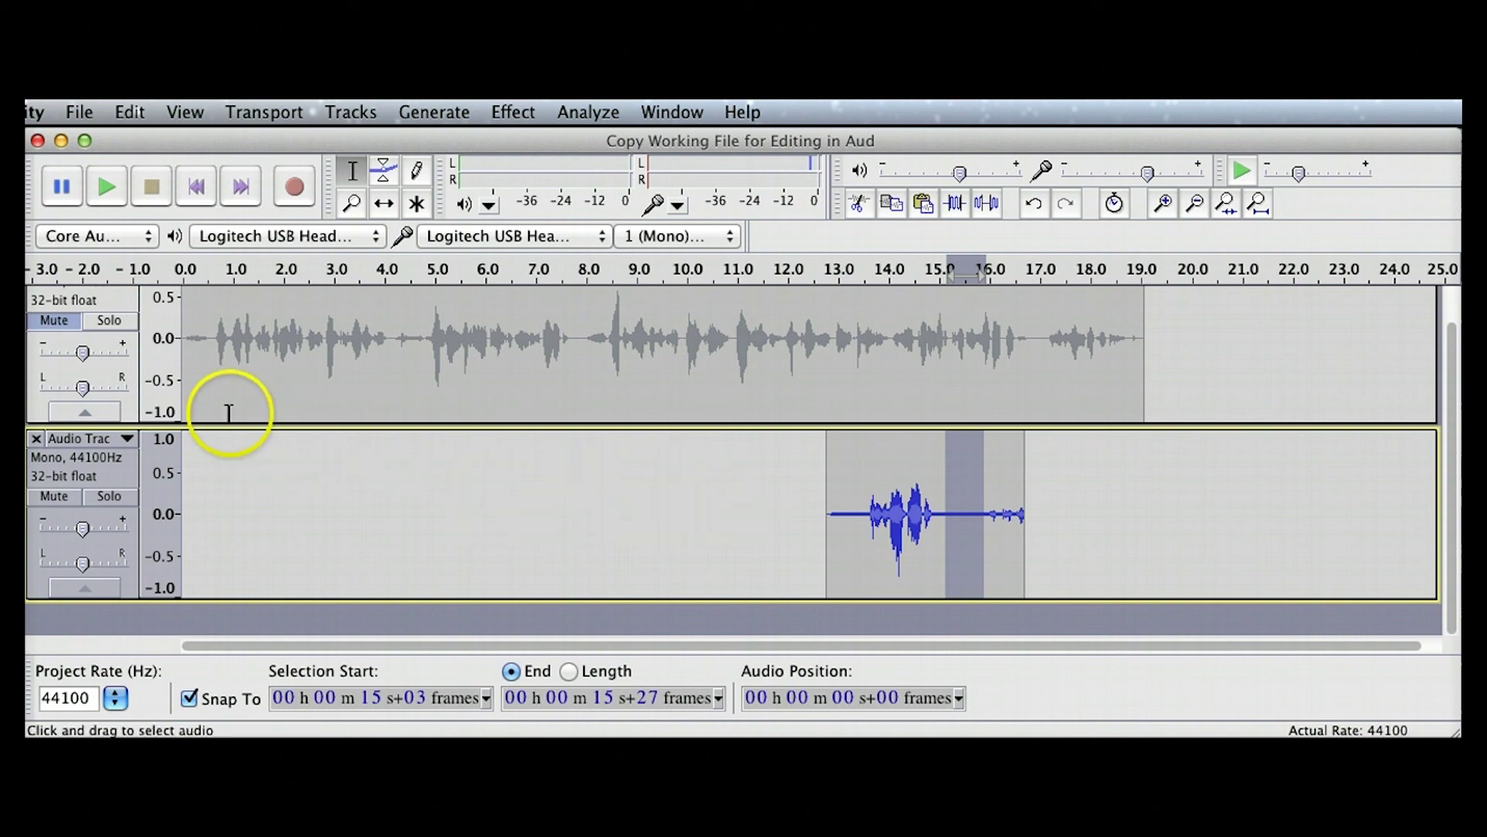
Apply Noise Removal to the entire second track with the noise reduction set to 33 dB
{"action": "left_click", "coordinate": [75, 470]}
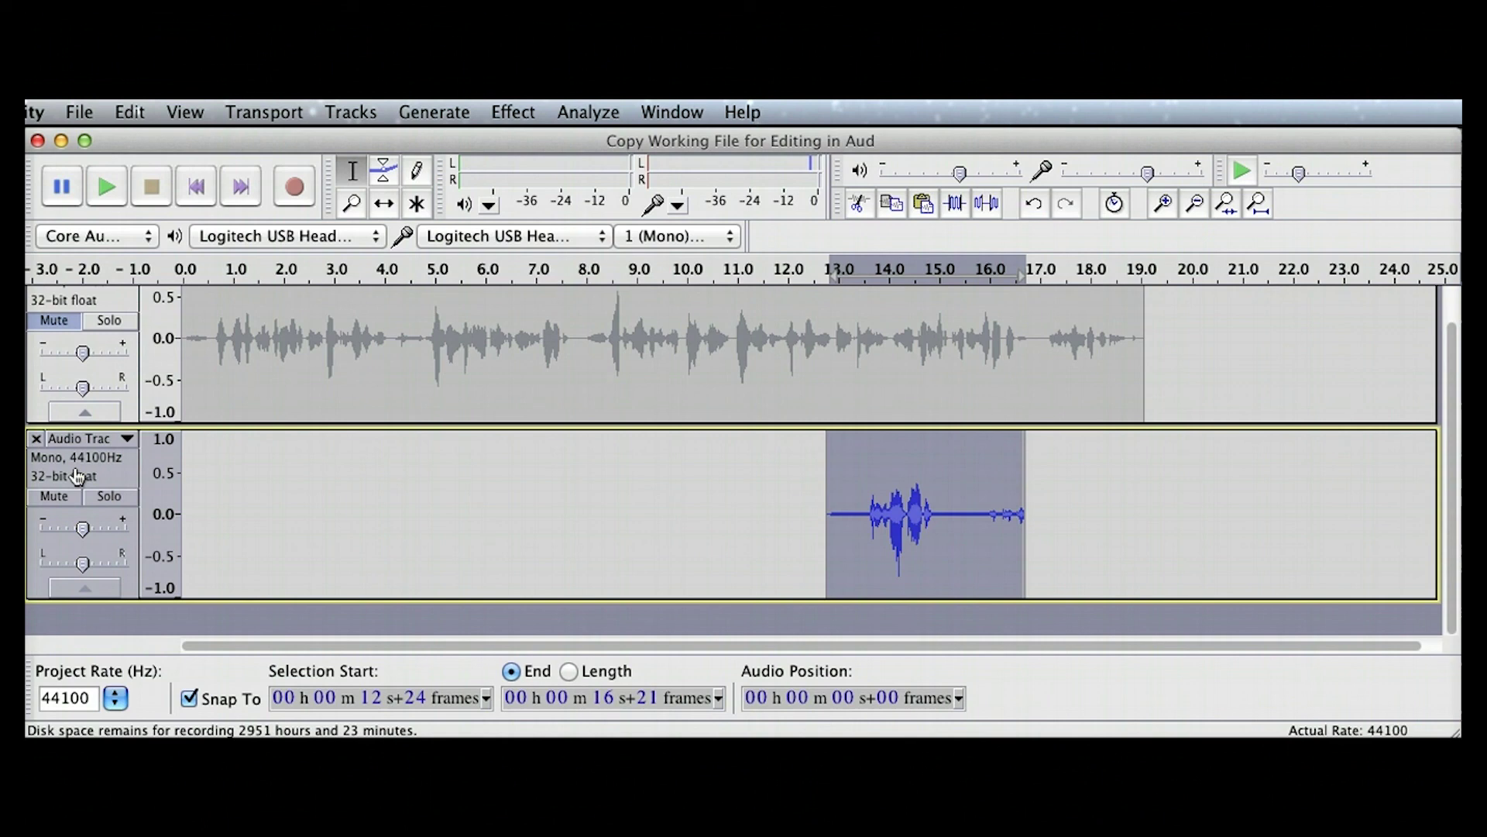
{"action": "left_click", "coordinate": [516, 116]}
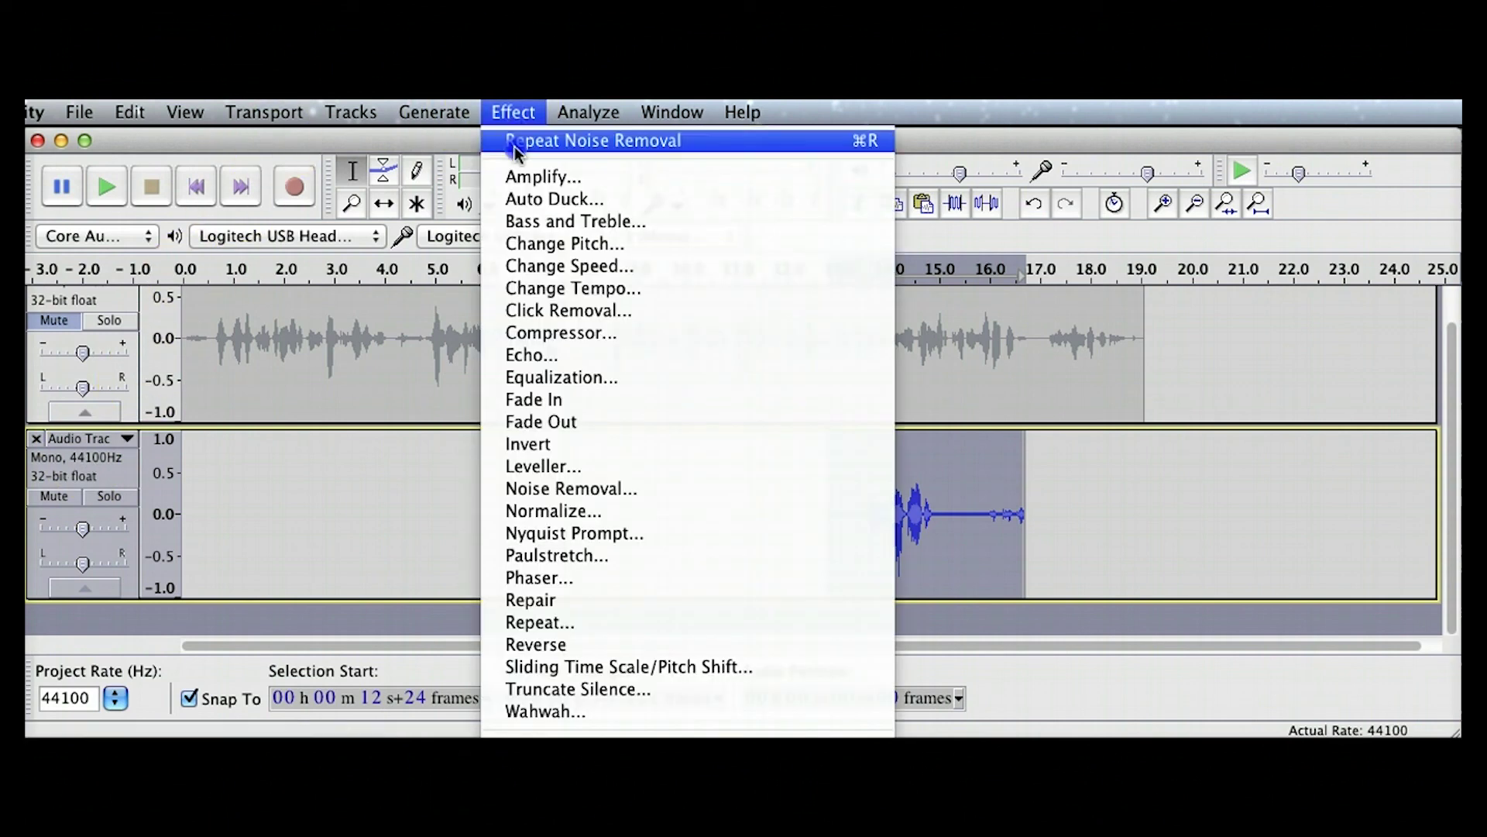
{"action": "left_click", "coordinate": [536, 494]}
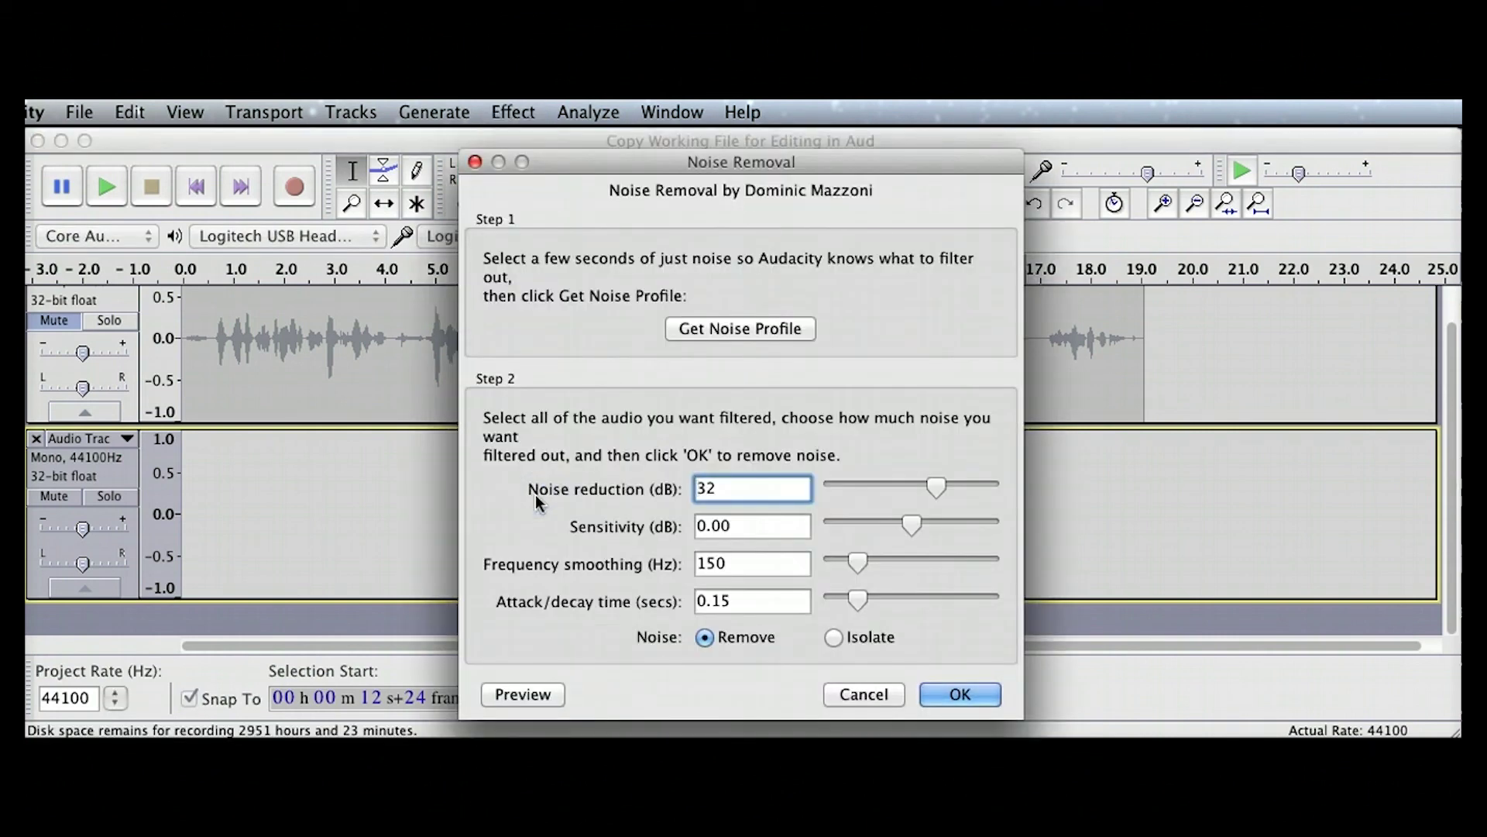
{"action": "double_click", "coordinate": [708, 488]}
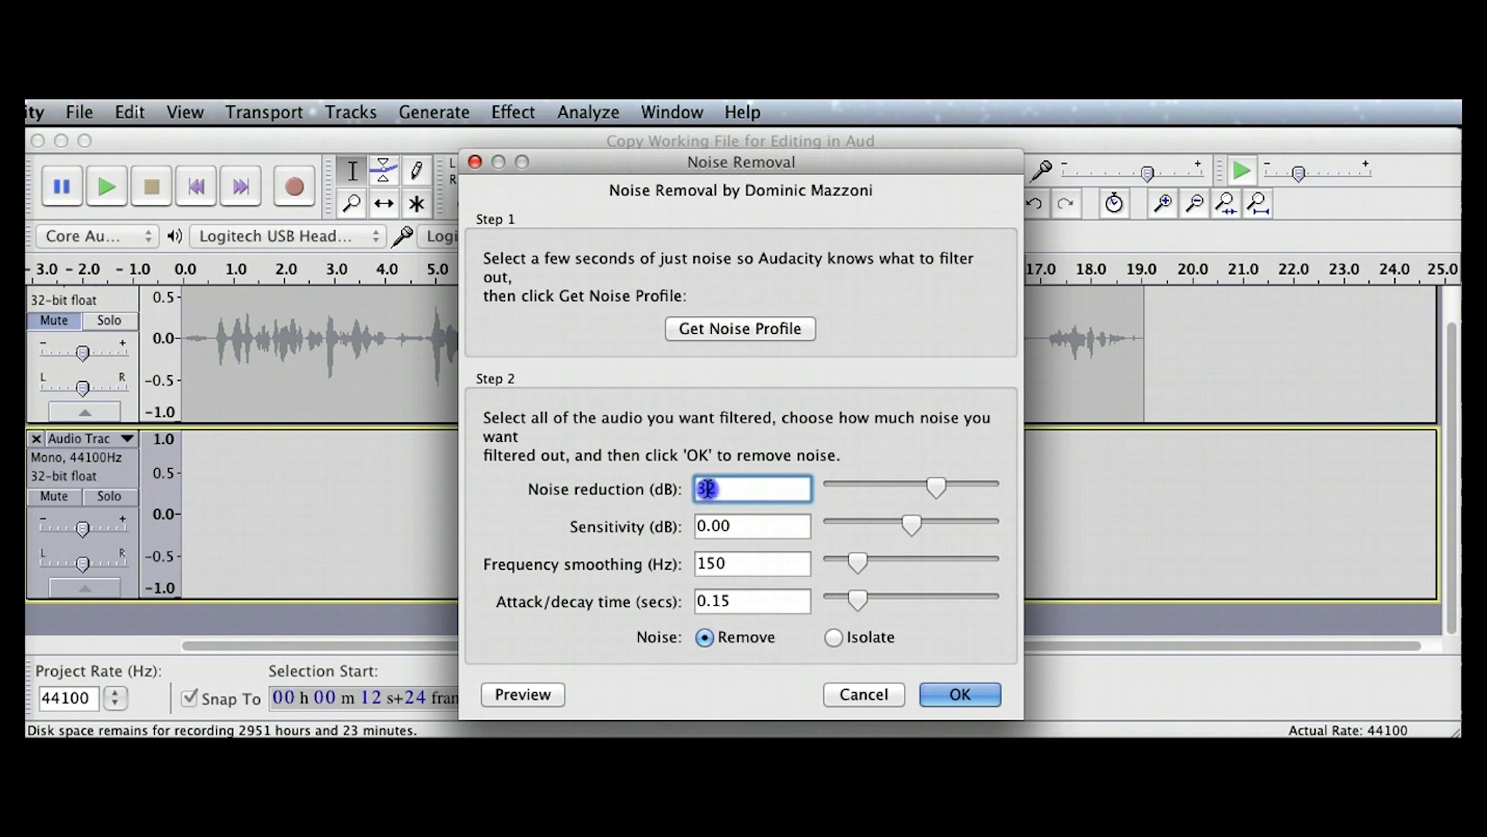
{"action": "type", "text": "33"}
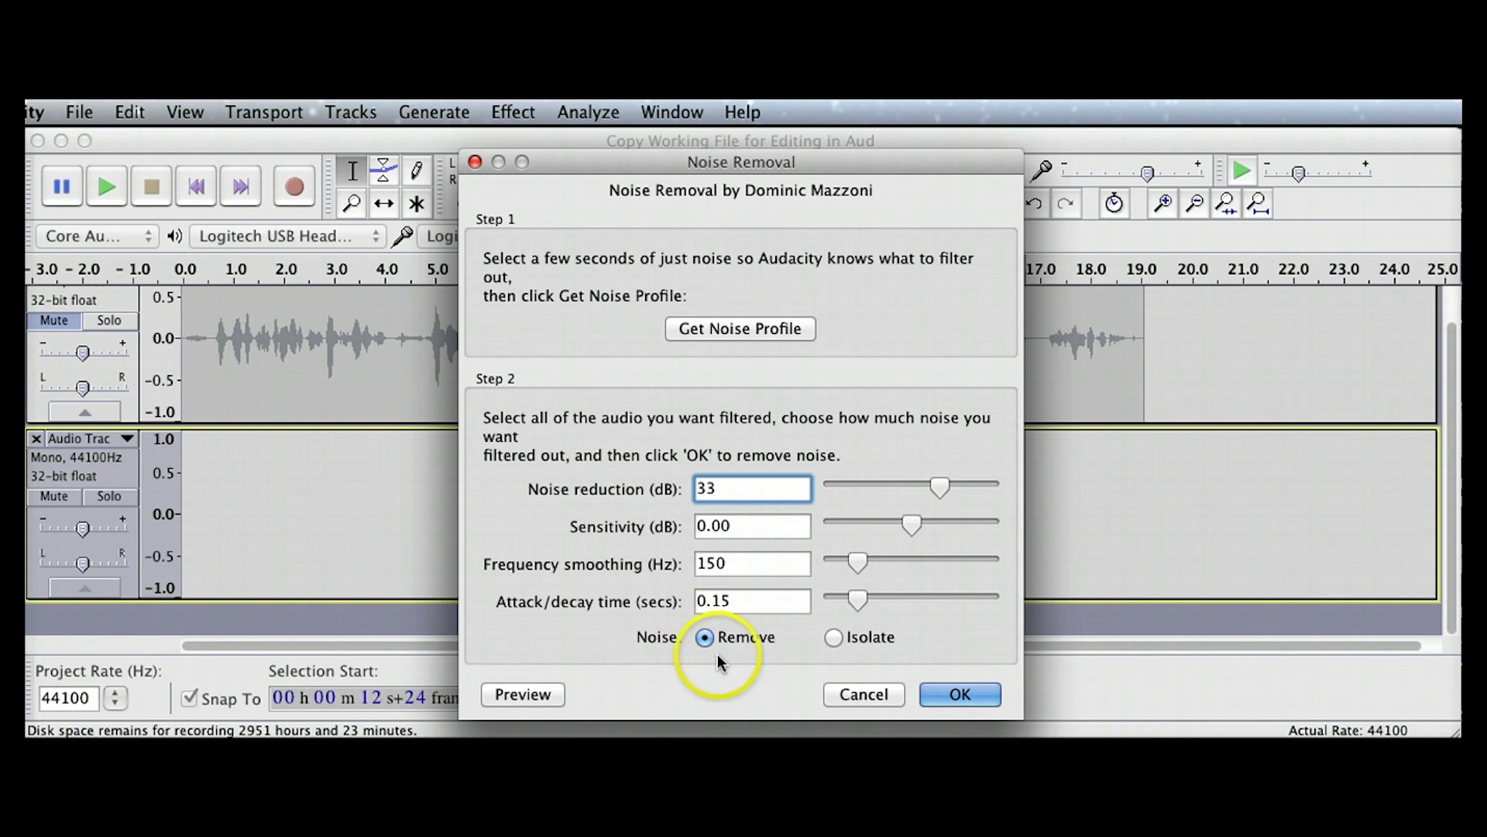
{"action": "left_click", "coordinate": [960, 695]}
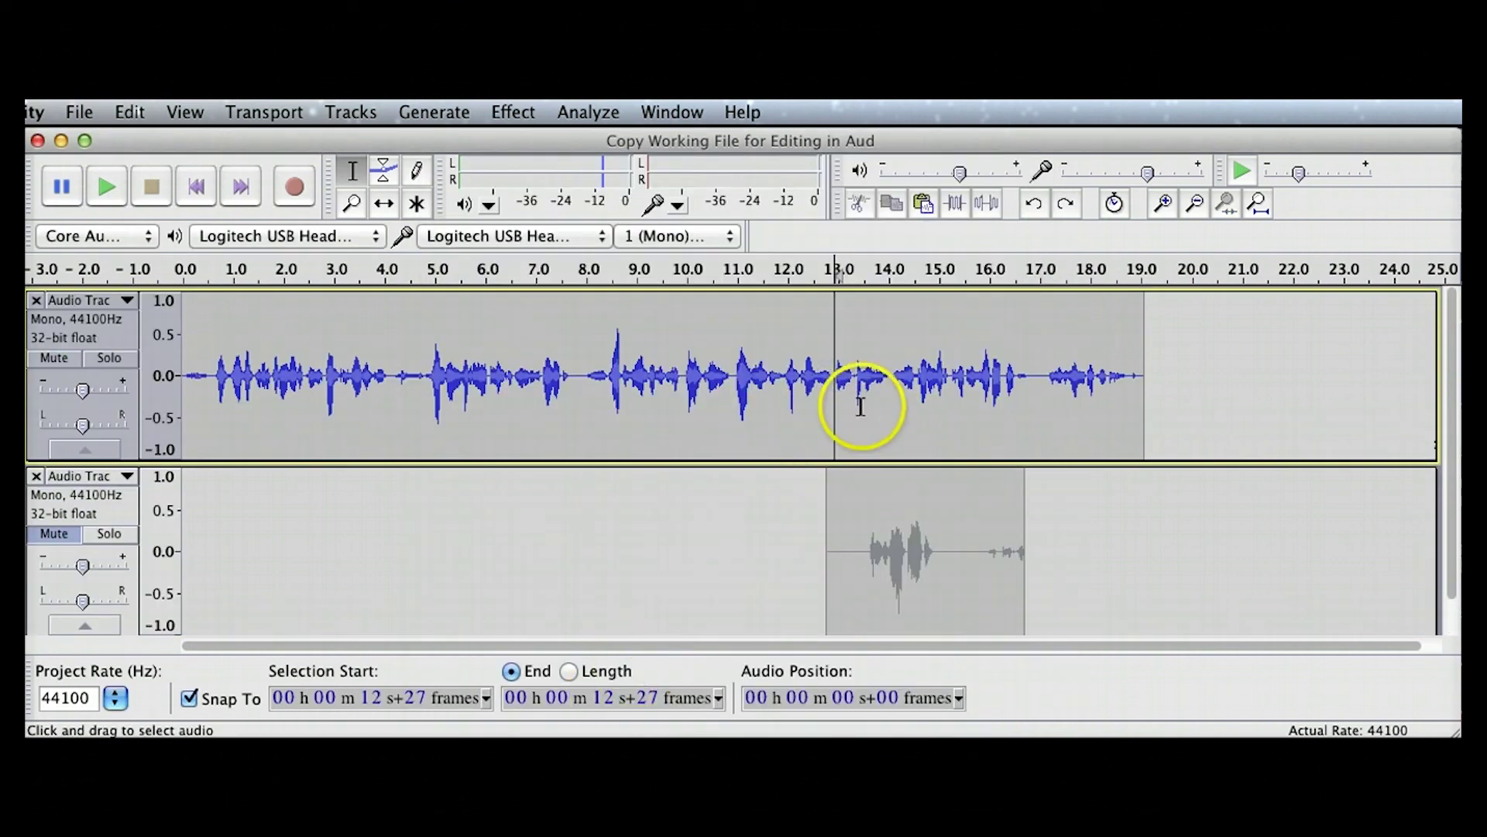
Audition the first track from 12 s+27 frames and copy the second track's speech from 13 s+16 to 14 s+29 frames
{"action": "key", "text": "space"}
{"action": "key", "text": "space"}
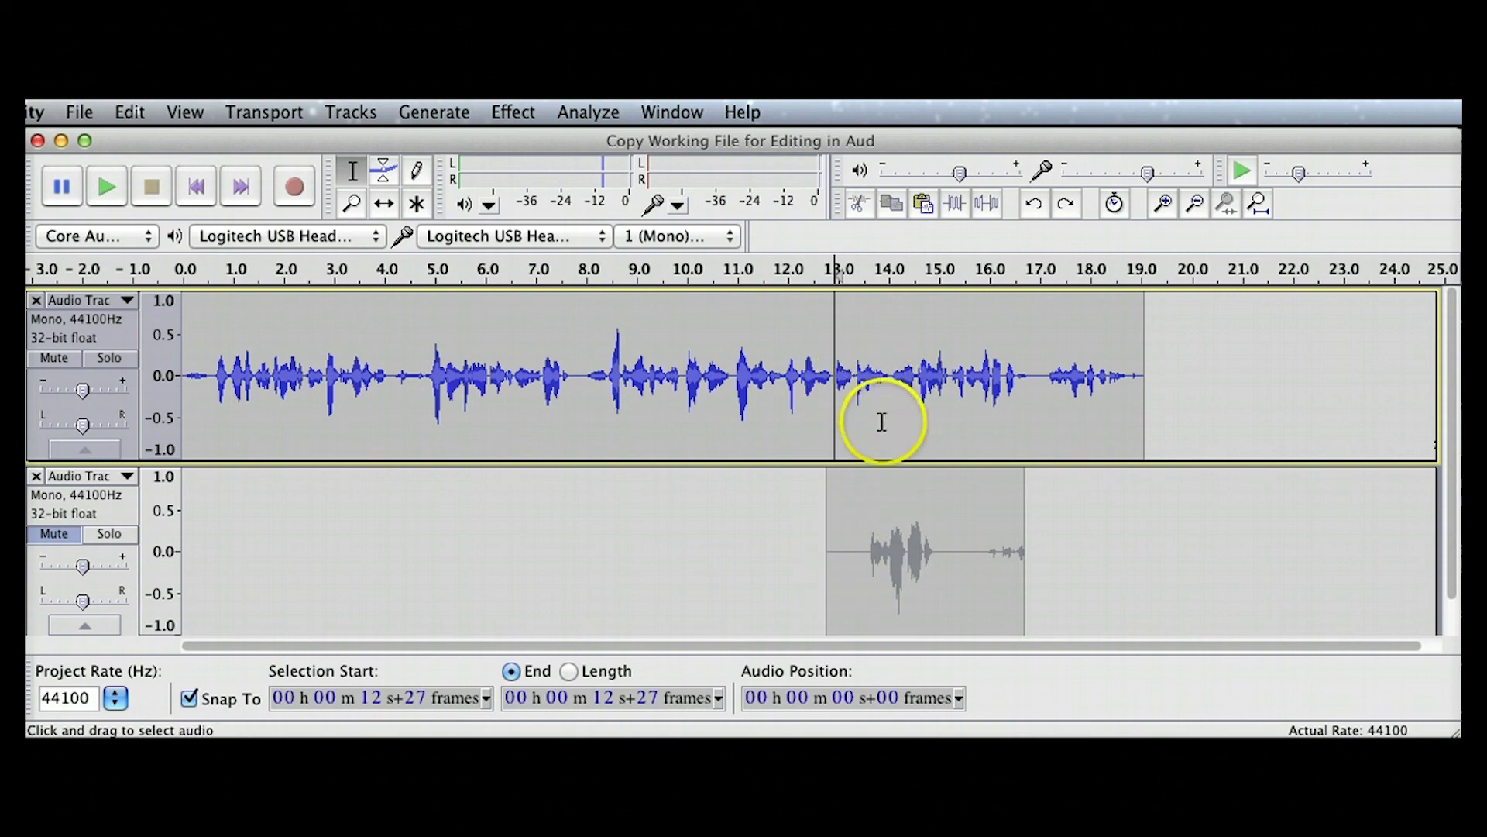
{"action": "left_click", "coordinate": [863, 550]}
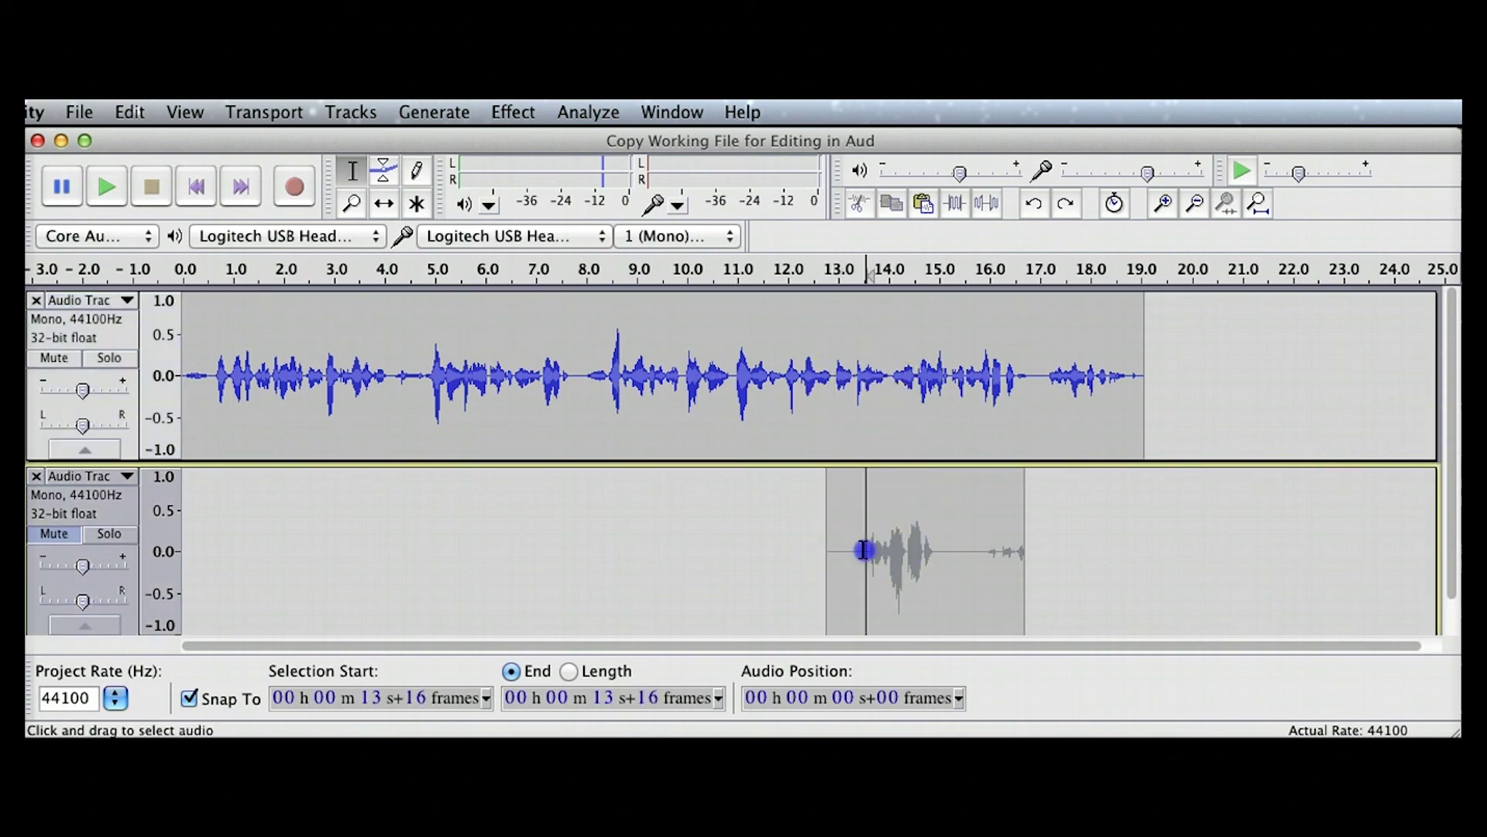
{"action": "left_click_drag", "start_coordinate": [891, 548], "coordinate": [936, 550]}
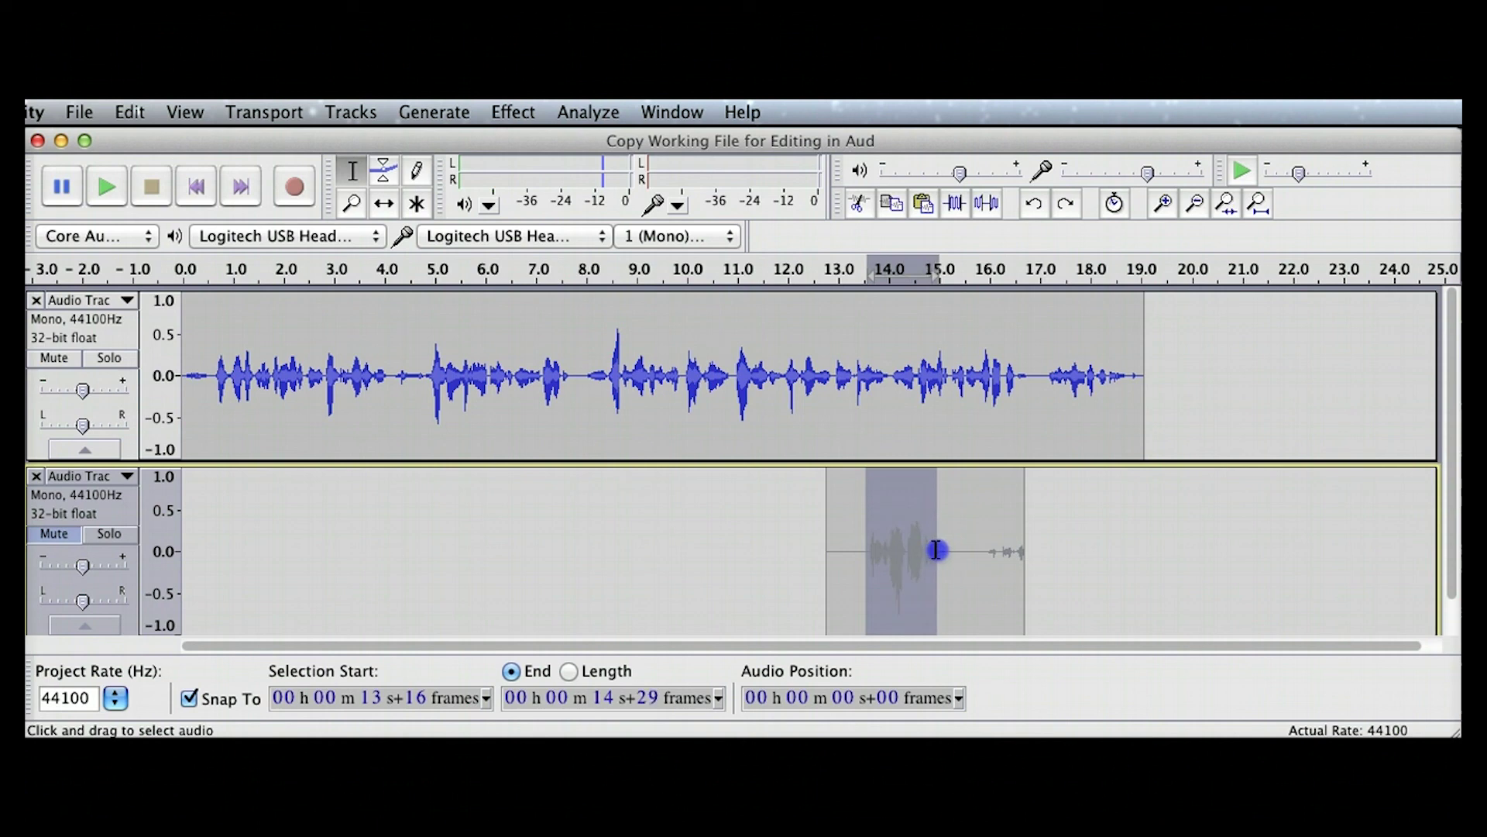
{"action": "left_click_drag", "start_coordinate": [935, 550], "coordinate": [935, 549]}
{"action": "scroll", "coordinate": [936, 550], "scroll_direction": "down", "scroll_amount": 1}
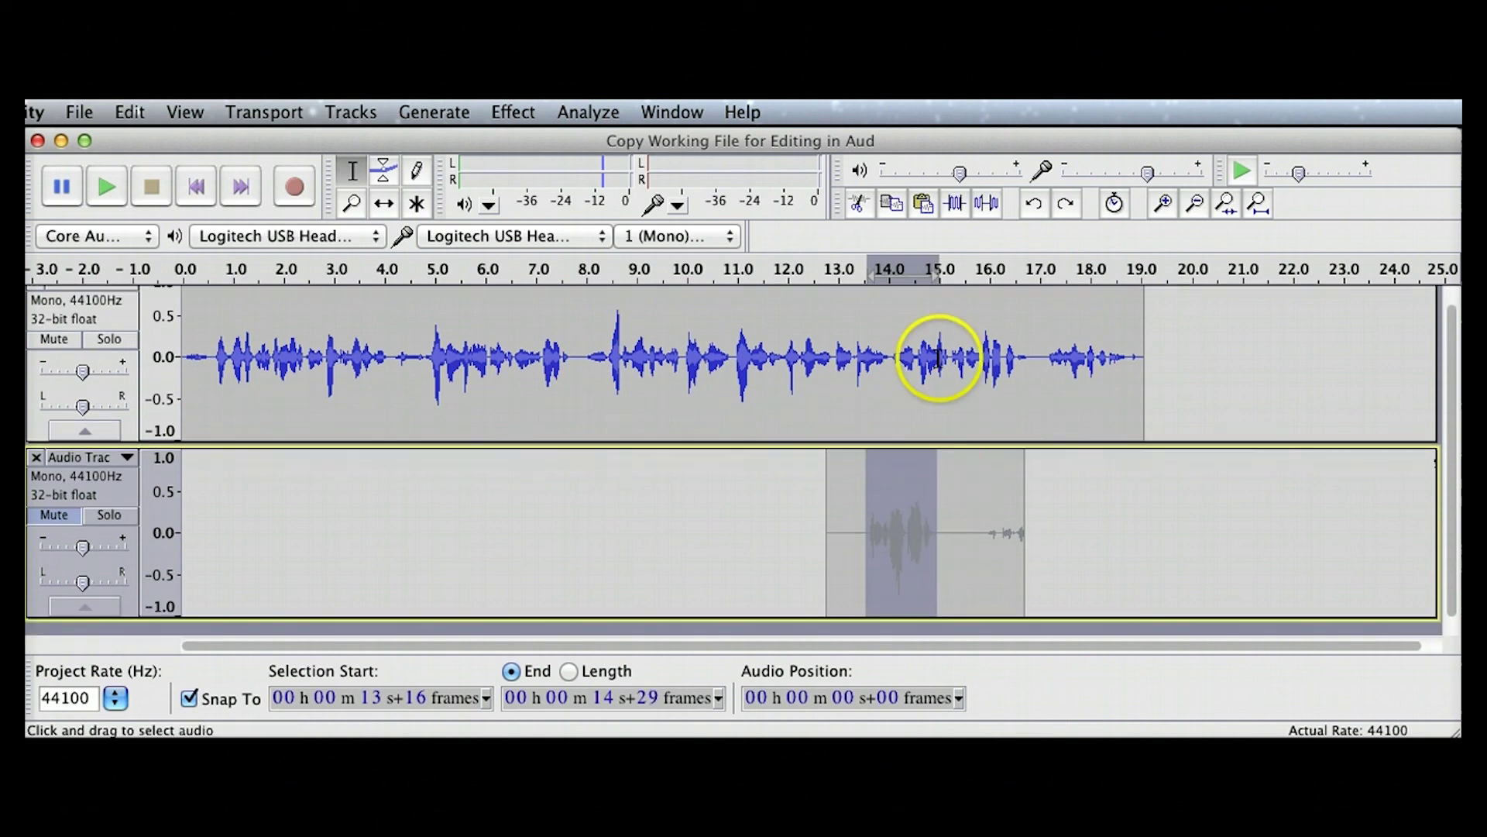
{"action": "left_click", "coordinate": [892, 208]}
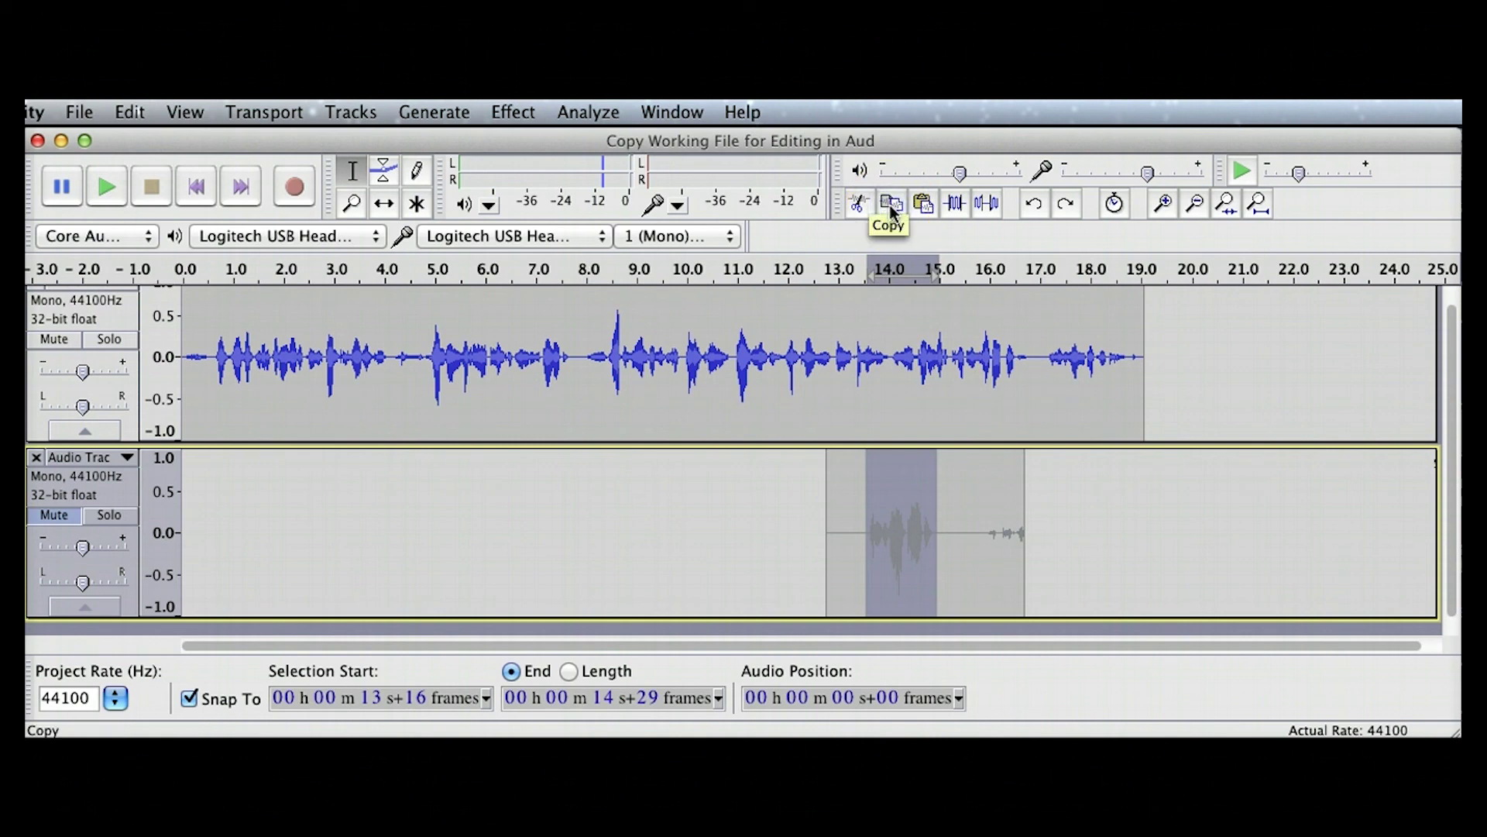
Paste the copied speech into the first track at 12 s+28 frames and play the inserted passage
{"action": "left_click", "coordinate": [833, 357]}
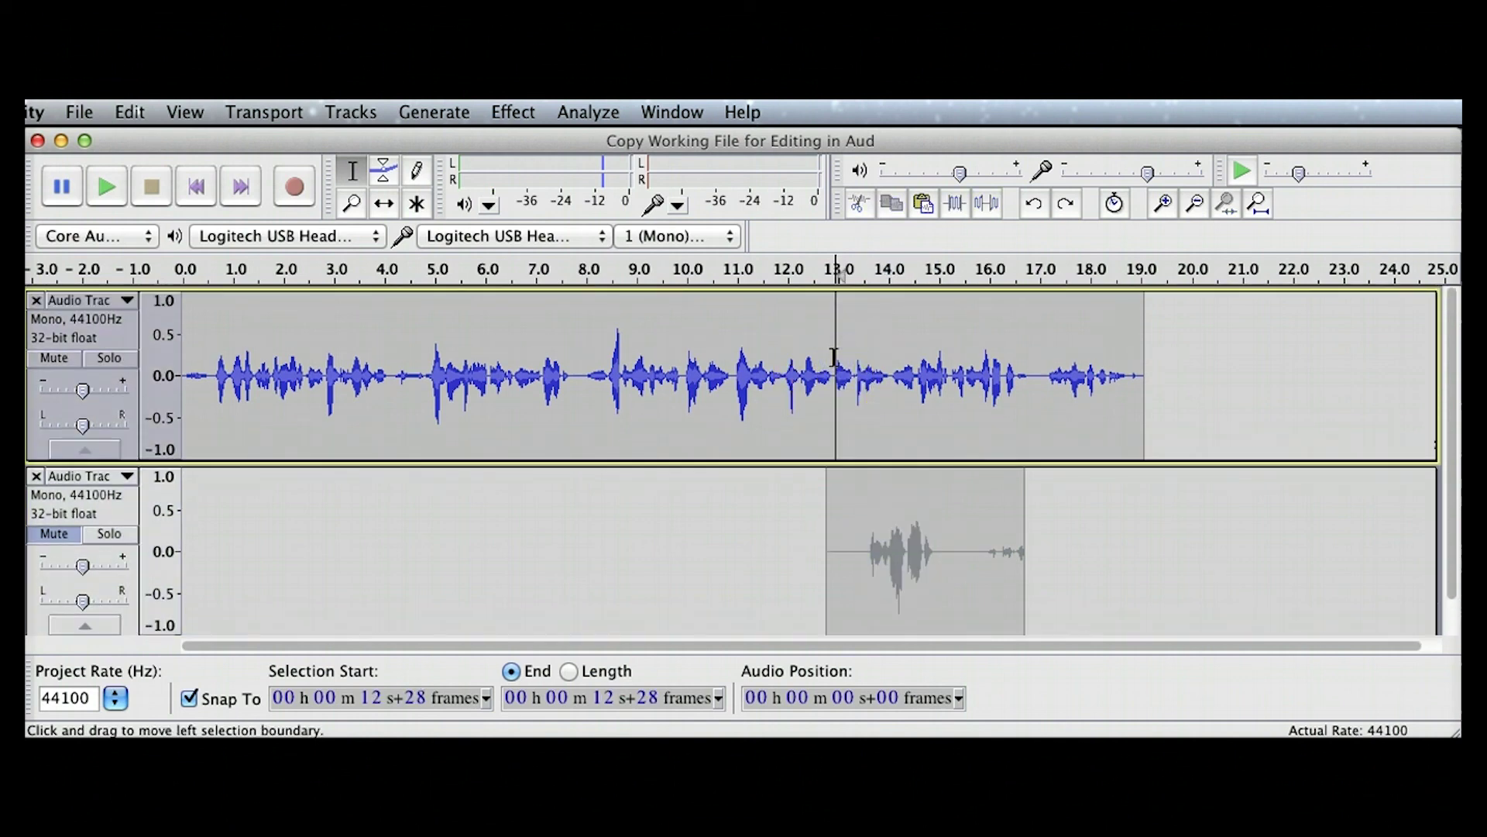
{"action": "left_click", "coordinate": [922, 204]}
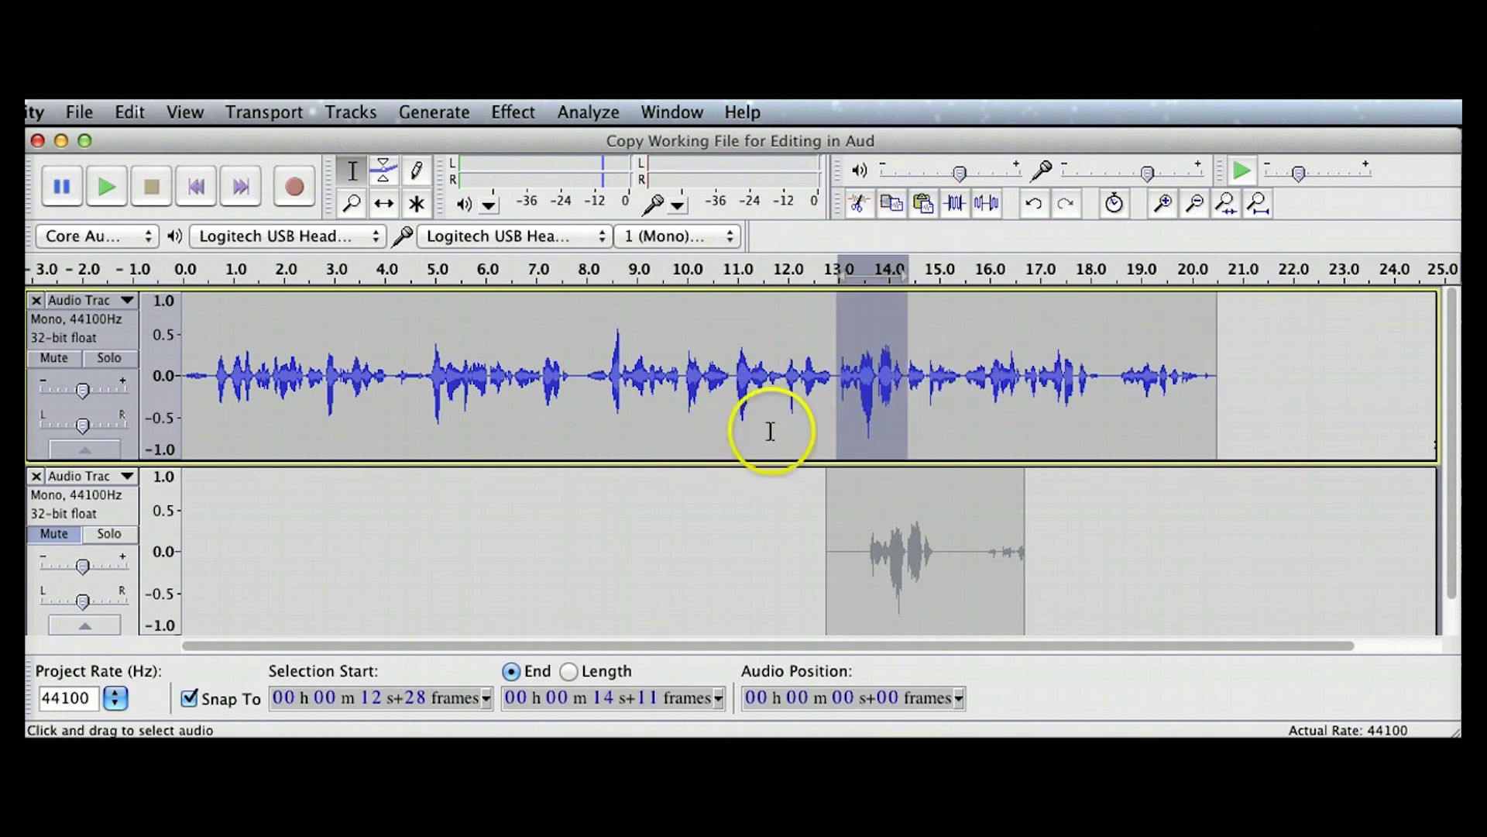
{"action": "key", "text": "space"}
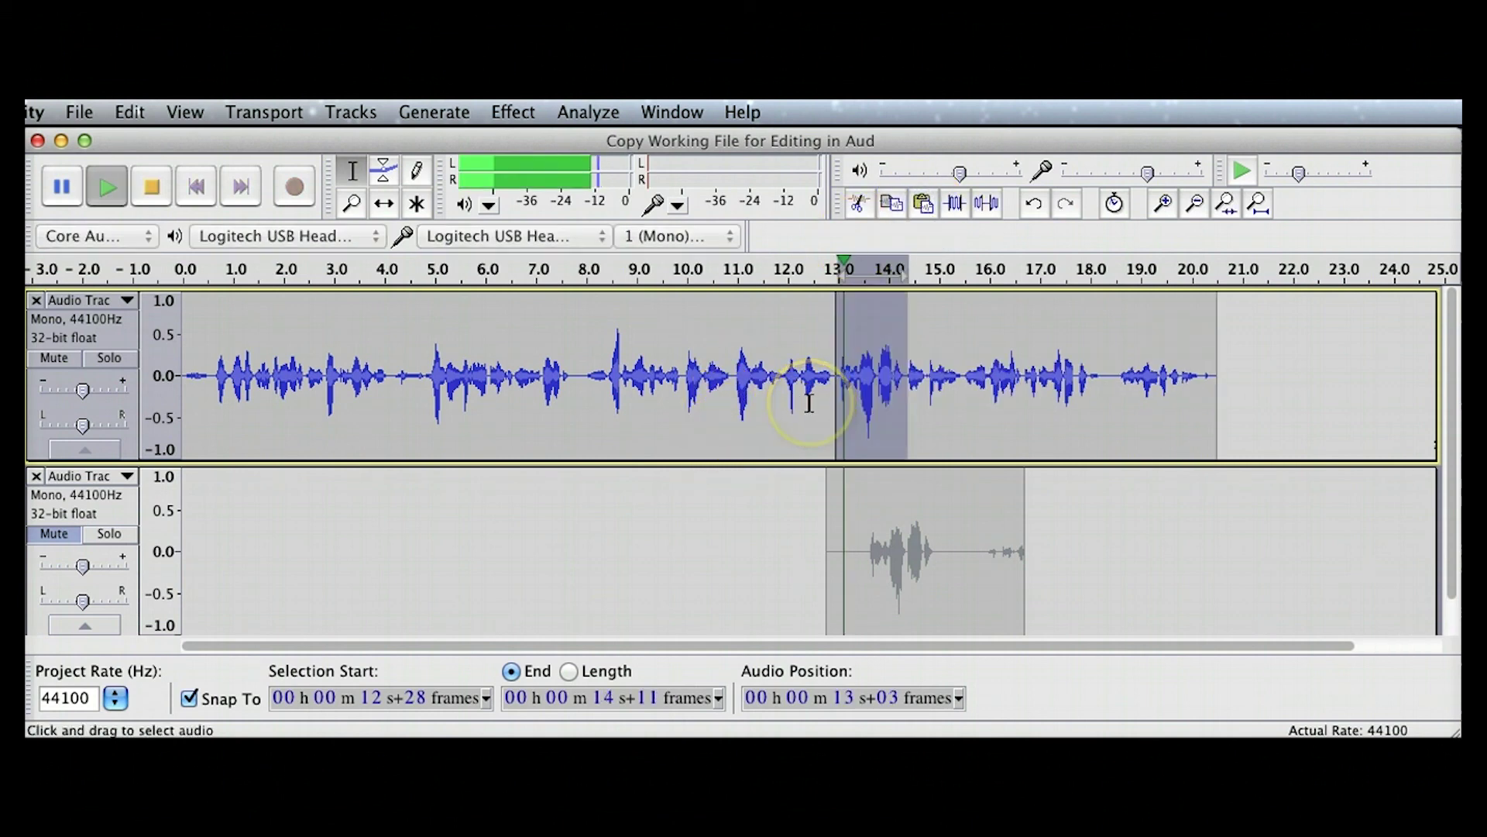